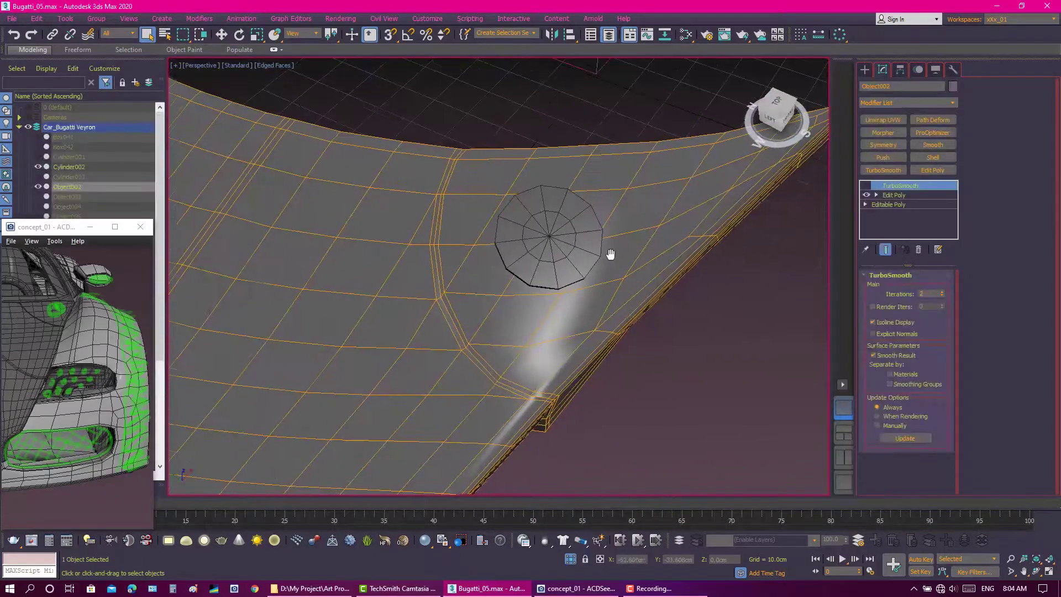
Turn on edged faces, select the hood and enter its Polygon sub-object level.
{"action": "mouse_move", "coordinate": [721, 274]}
{"action": "middle_mouse_down", "text": "alt"}
{"action": "mouse_move", "coordinate": [674, 253]}
{"action": "mouse_move", "coordinate": [666, 237]}
{"action": "middle_mouse_up", "text": "alt"}
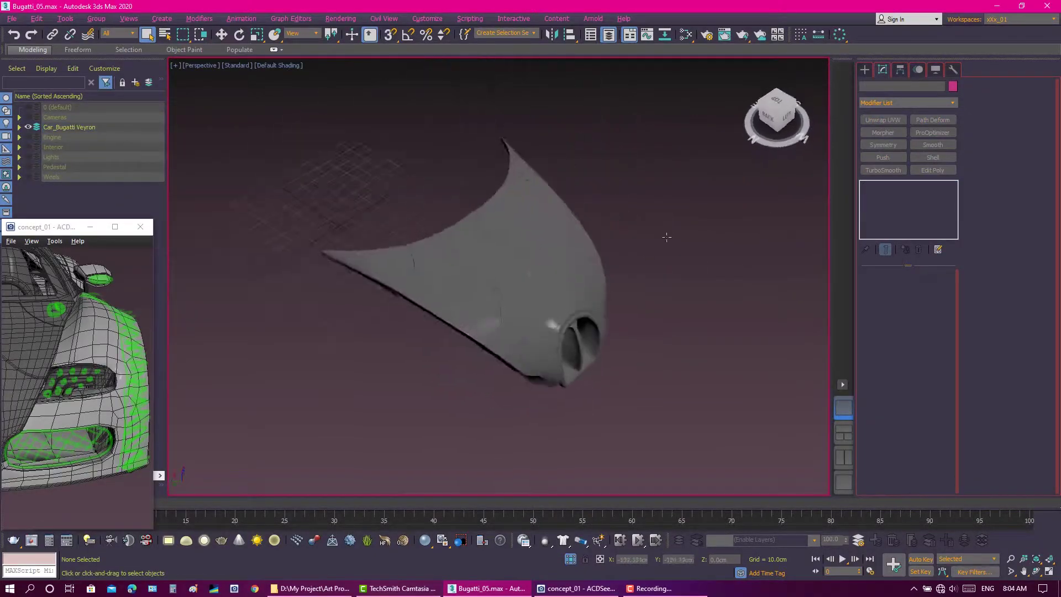
{"action": "middle_click_drag", "start_coordinate": [577, 183], "coordinate": [547, 231], "text": "alt"}
{"action": "scroll", "coordinate": [547, 231], "scroll_direction": "up", "scroll_amount": 5}
{"action": "key", "text": "F4"}
{"action": "left_click", "coordinate": [547, 231]}
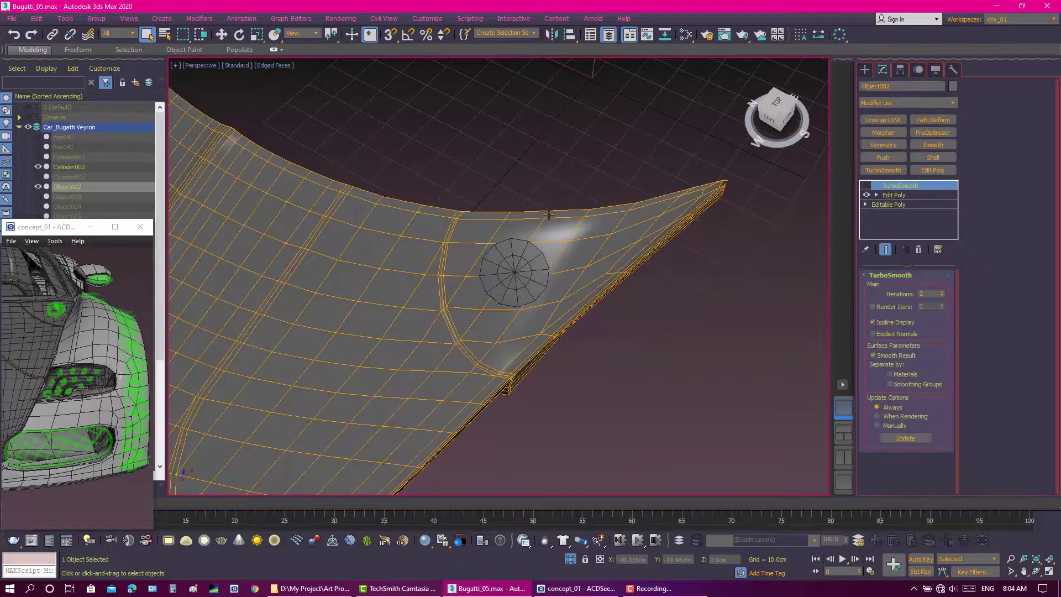
{"action": "left_click", "coordinate": [893, 194]}
{"action": "key", "text": "4"}
{"action": "scroll", "coordinate": [689, 296], "scroll_direction": "down", "scroll_amount": 5}
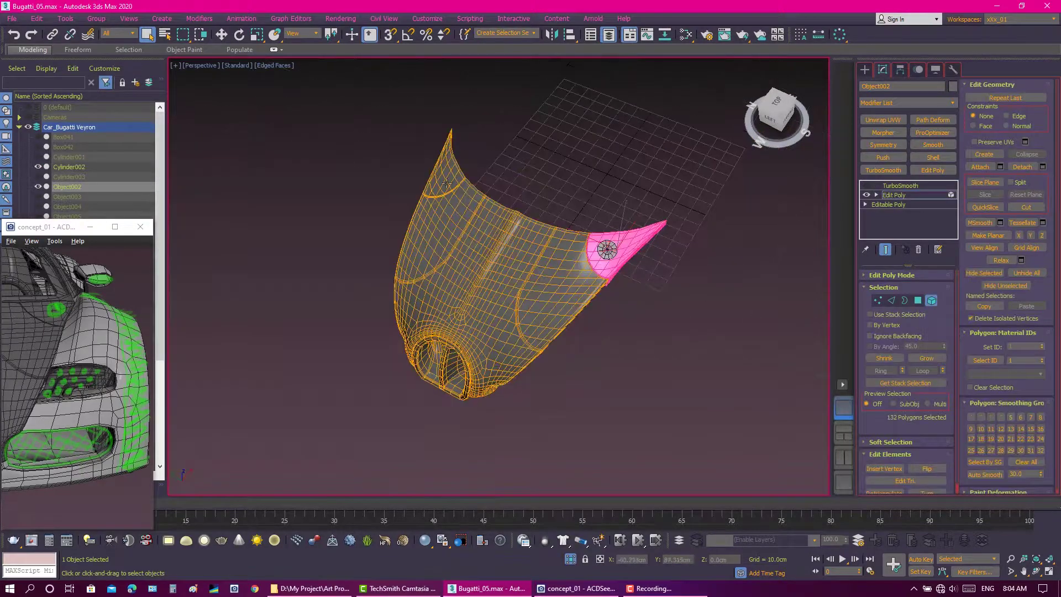
{"action": "scroll", "coordinate": [690, 296], "scroll_direction": "up", "scroll_amount": 2}
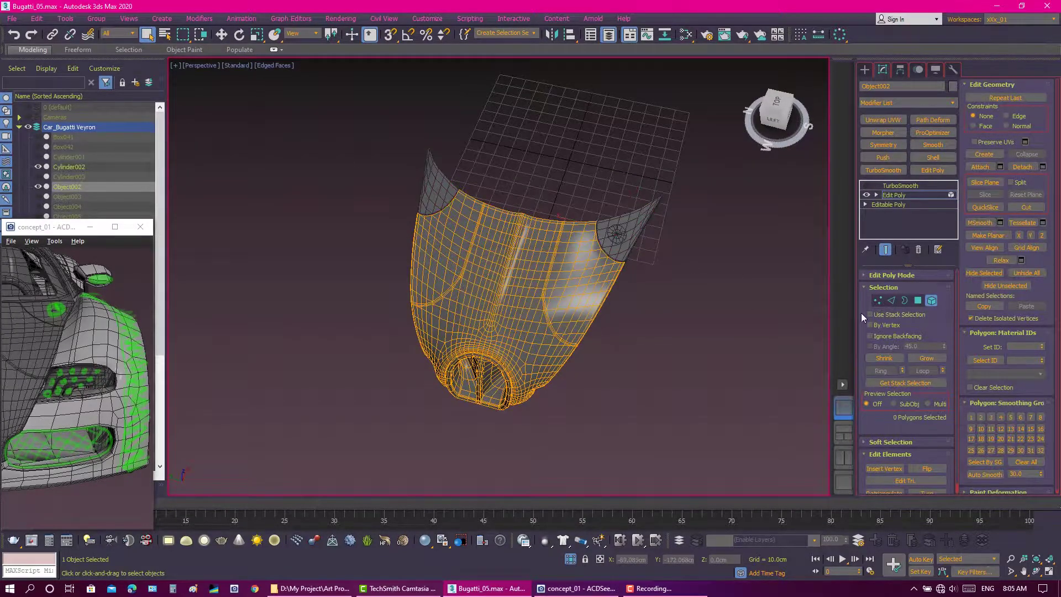
Isolate flap panel Object076 with Alt+Q and orbit close to inspect it.
{"action": "left_click", "coordinate": [436, 191]}
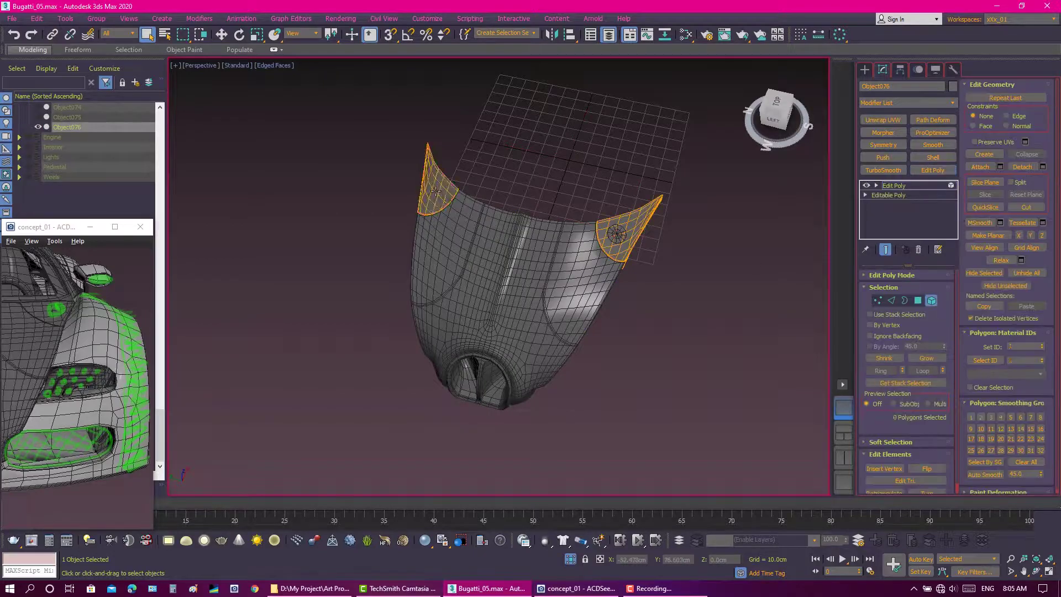
{"action": "key", "text": "alt+q"}
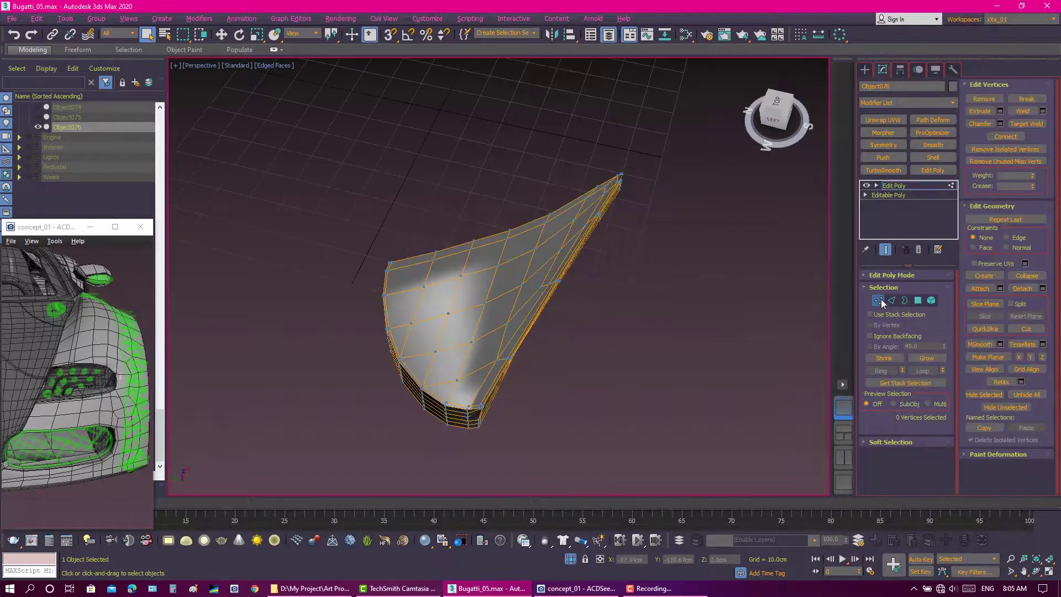
{"action": "left_click", "coordinate": [592, 465]}
{"action": "key", "text": "alt+q"}
{"action": "left_click", "coordinate": [582, 326]}
{"action": "mouse_move", "coordinate": [582, 327]}
{"action": "middle_mouse_down", "text": "alt"}
{"action": "mouse_move", "coordinate": [568, 297]}
{"action": "mouse_move", "coordinate": [341, 303]}
{"action": "middle_mouse_up", "text": "alt"}
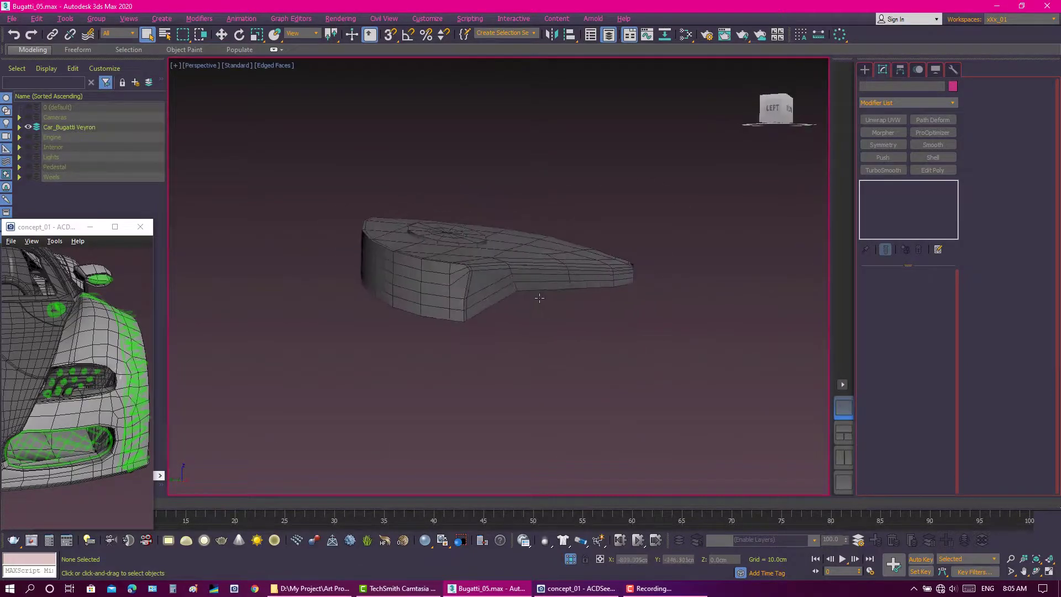
{"action": "middle_click_drag", "start_coordinate": [421, 293], "coordinate": [574, 327], "text": "alt"}
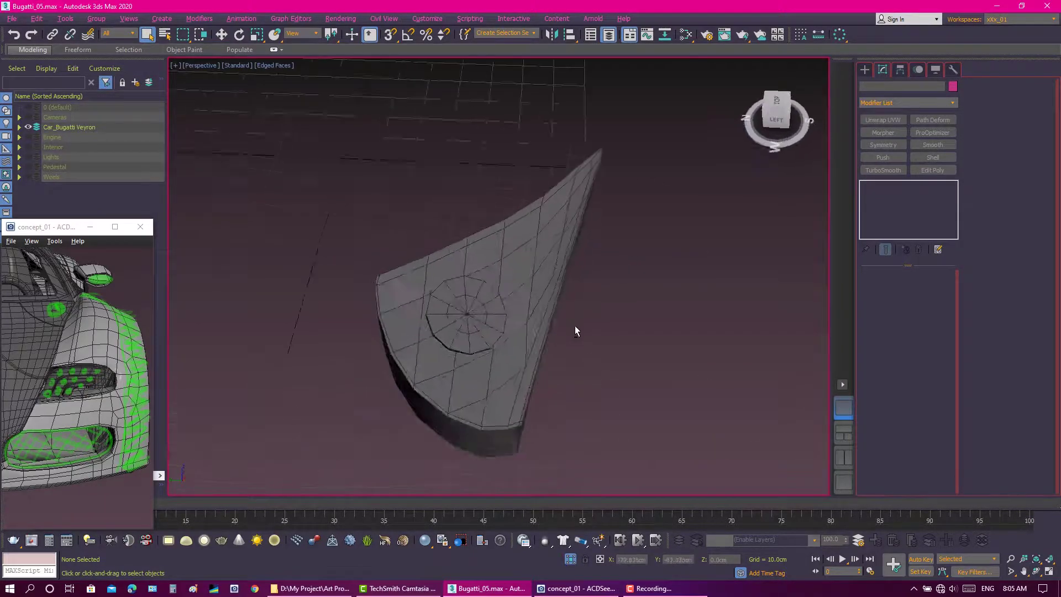
{"action": "scroll", "coordinate": [575, 327], "scroll_direction": "up", "scroll_amount": 4}
Select flap panel Object076 instead of Cylinder002 and switch to Vertex mode.
{"action": "left_click", "coordinate": [490, 303]}
{"action": "type", "text": "8"}
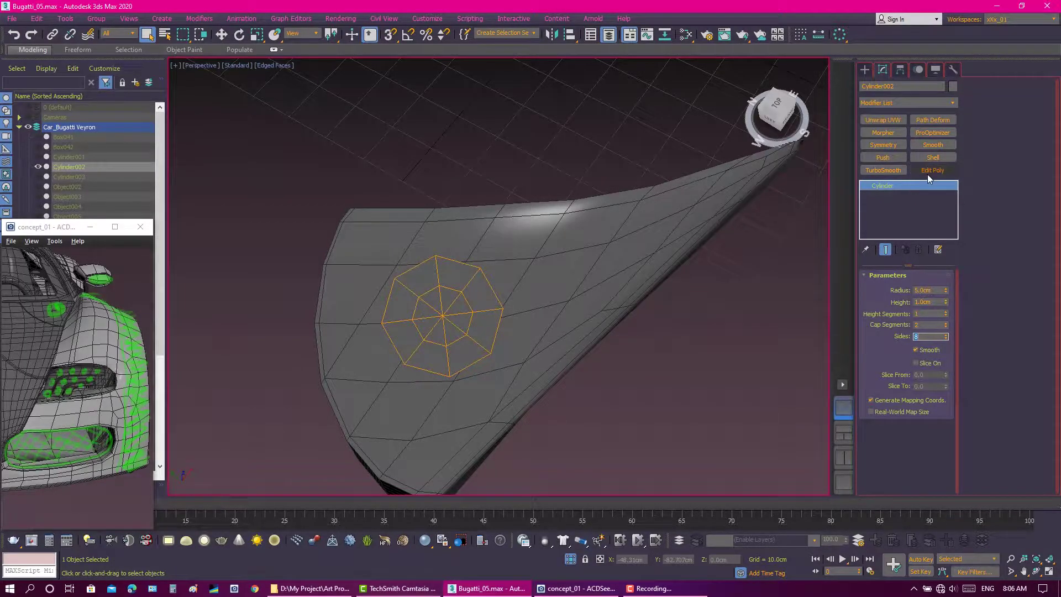
{"action": "left_click", "coordinate": [619, 288]}
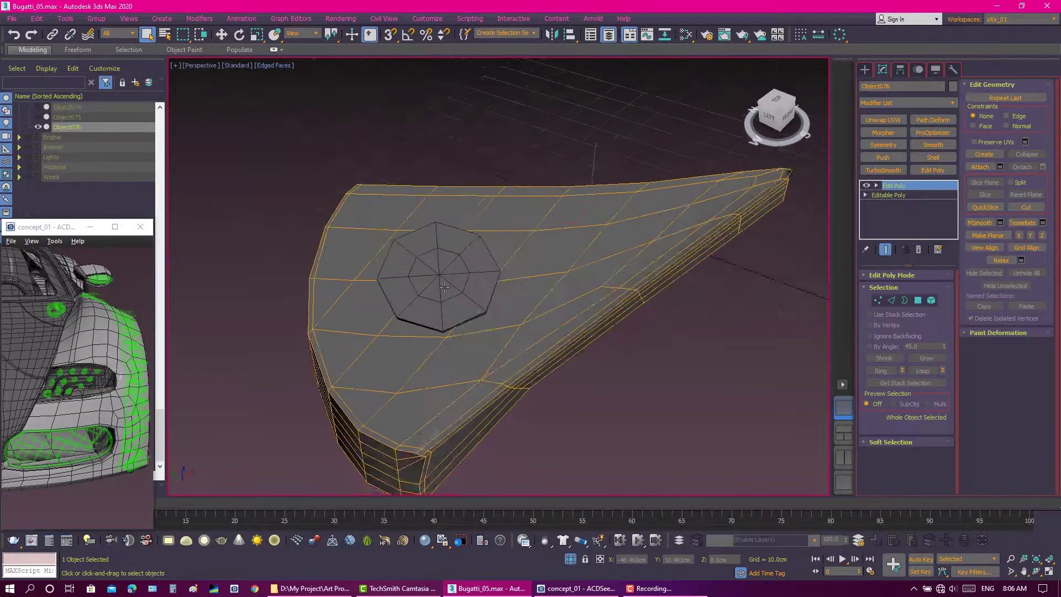
{"action": "middle_click_drag", "start_coordinate": [619, 289], "coordinate": [553, 265], "text": "alt"}
{"action": "scroll", "coordinate": [552, 265], "scroll_direction": "up", "scroll_amount": 3}
{"action": "key", "text": "1"}
Start the Cut tool and orbit around the octagon to reach its corners.
{"action": "right_click", "coordinate": [606, 307]}
{"action": "left_click", "coordinate": [590, 206]}
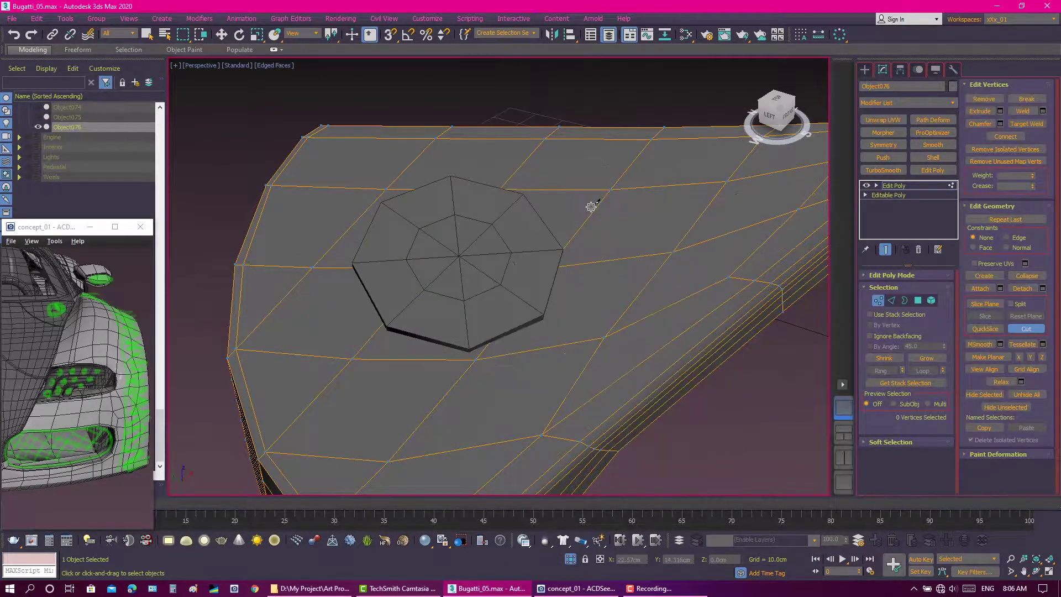
{"action": "scroll", "coordinate": [492, 296], "scroll_direction": "up", "scroll_amount": 2}
{"action": "scroll", "coordinate": [461, 304], "scroll_direction": "up", "scroll_amount": 1}
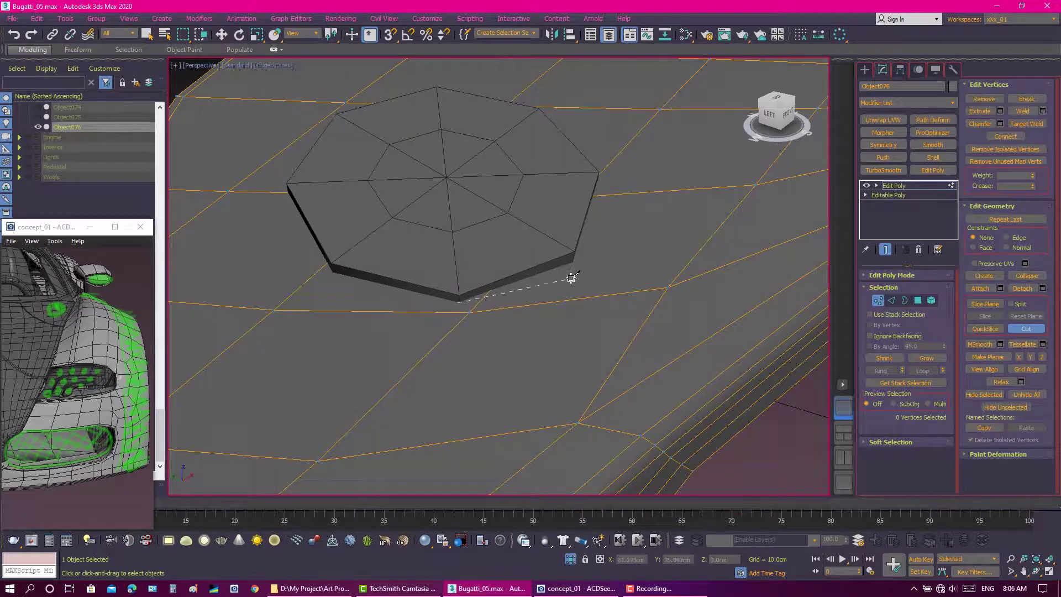
{"action": "middle_click_drag", "start_coordinate": [571, 278], "coordinate": [519, 227], "text": "alt"}
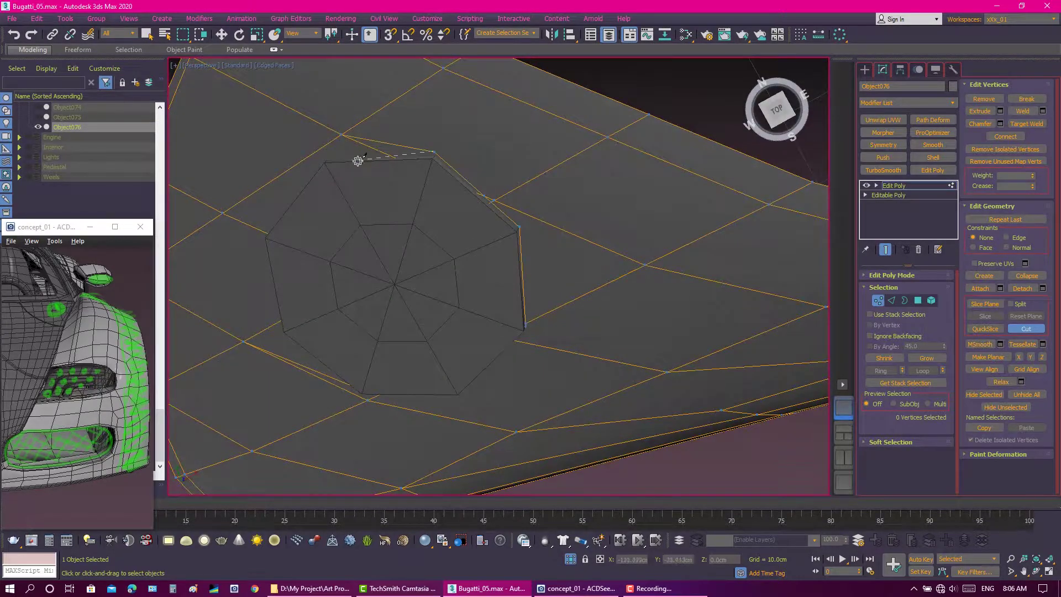
{"action": "mouse_move", "coordinate": [357, 160]}
{"action": "middle_mouse_down", "text": "alt"}
{"action": "mouse_move", "coordinate": [551, 384]}
{"action": "mouse_move", "coordinate": [472, 268]}
{"action": "mouse_move", "coordinate": [349, 239]}
{"action": "middle_mouse_up", "text": "alt"}
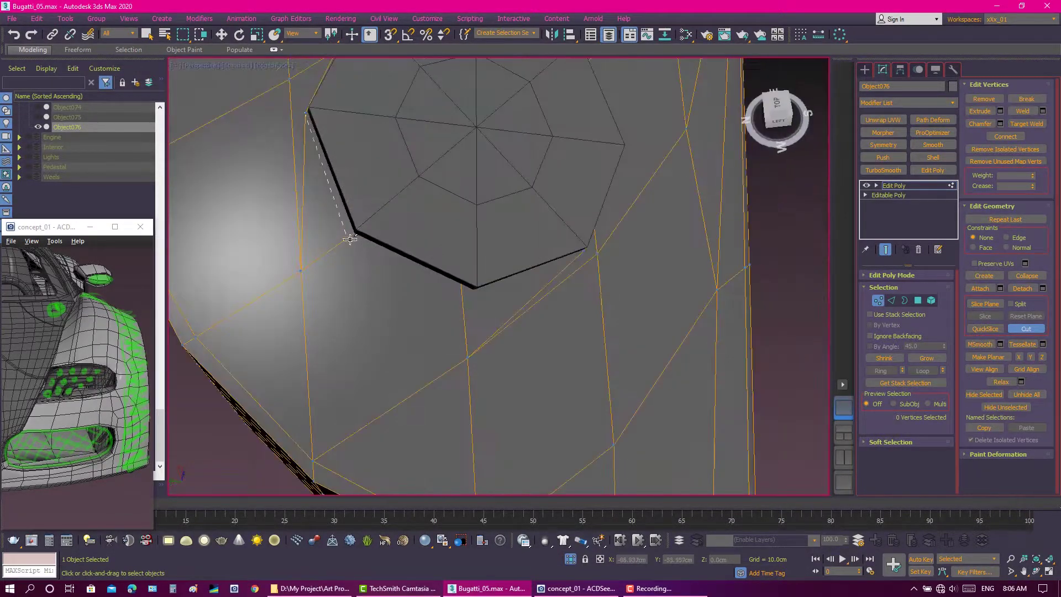
{"action": "middle_click_drag", "start_coordinate": [460, 287], "coordinate": [600, 236], "text": "alt"}
{"action": "right_click", "coordinate": [600, 236]}
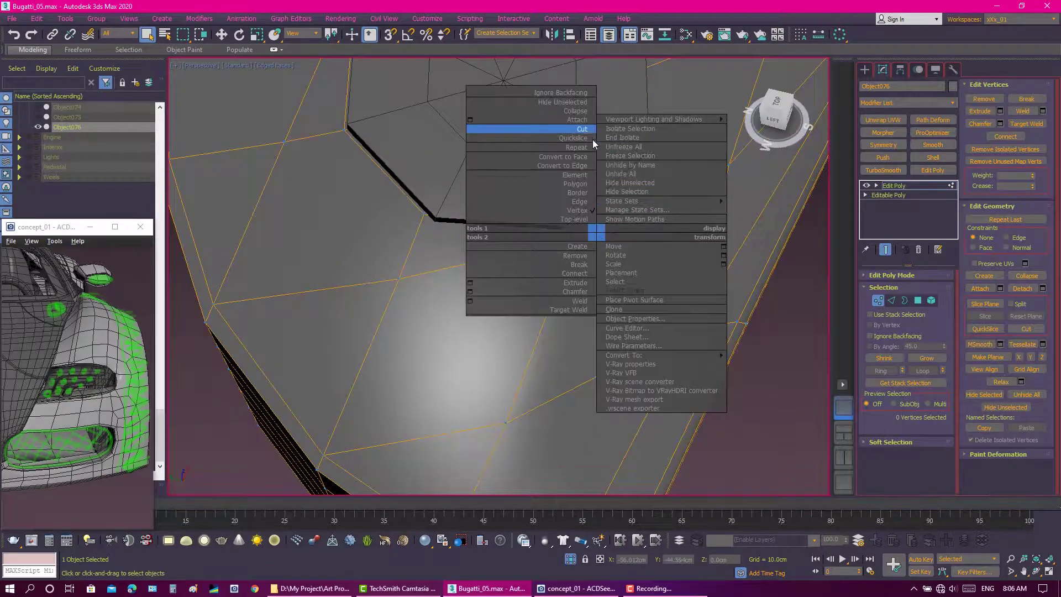
Cut a new edge from the octagon's top corner into the panel mesh.
{"action": "left_click", "coordinate": [581, 129]}
{"action": "mouse_move", "coordinate": [441, 230]}
{"action": "middle_mouse_down", "text": "alt"}
{"action": "mouse_move", "coordinate": [429, 194]}
{"action": "mouse_move", "coordinate": [462, 201]}
{"action": "mouse_move", "coordinate": [436, 199]}
{"action": "middle_mouse_up", "text": "alt"}
{"action": "mouse_move", "coordinate": [441, 236]}
{"action": "middle_mouse_down", "text": "alt"}
{"action": "mouse_move", "coordinate": [490, 199]}
{"action": "mouse_move", "coordinate": [495, 178]}
{"action": "mouse_move", "coordinate": [462, 198]}
{"action": "middle_mouse_up", "text": "alt"}
{"action": "left_click", "coordinate": [438, 202]}
{"action": "middle_click_drag", "start_coordinate": [491, 127], "coordinate": [445, 200], "text": "alt"}
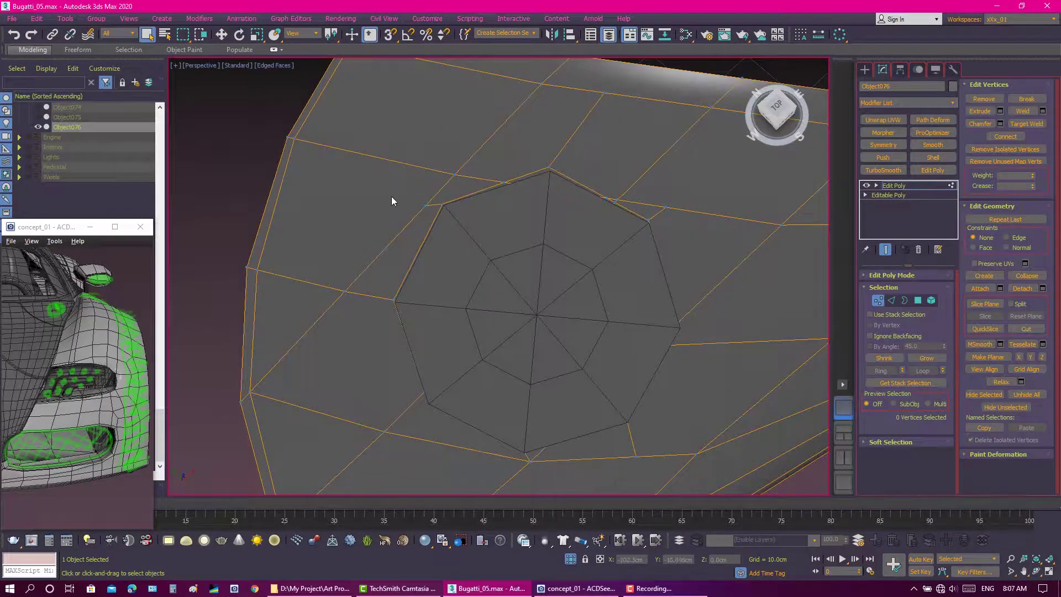
{"action": "scroll", "coordinate": [391, 200], "scroll_direction": "down", "scroll_amount": 5}
Target Weld a stray vertex onto the octagon's right corner.
{"action": "right_click", "coordinate": [528, 235]}
{"action": "left_click", "coordinate": [475, 307]}
{"action": "scroll", "coordinate": [453, 263], "scroll_direction": "up", "scroll_amount": 5}
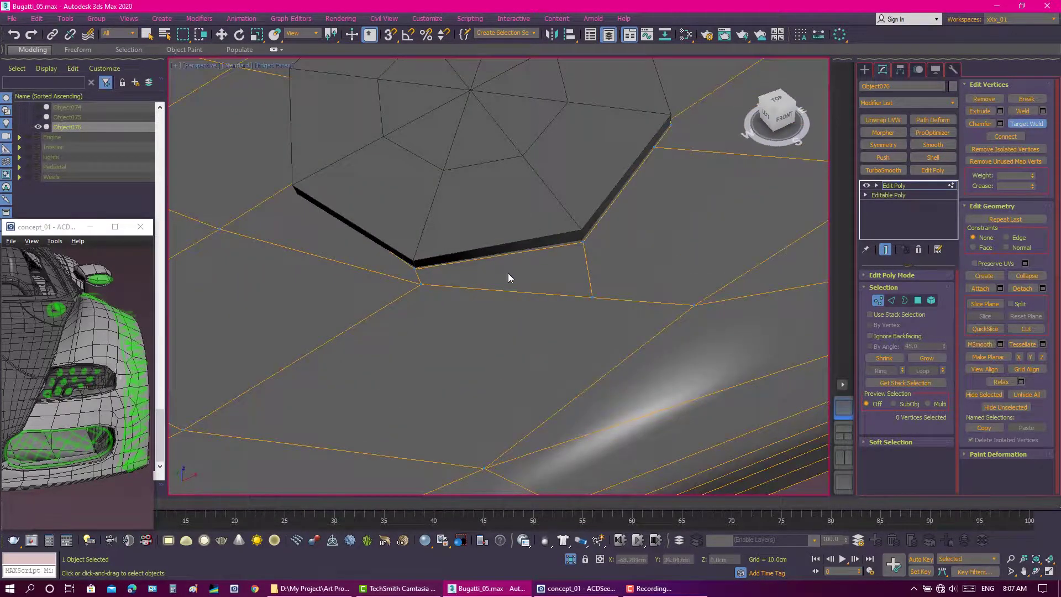
{"action": "scroll", "coordinate": [508, 273], "scroll_direction": "down", "scroll_amount": 4}
{"action": "scroll", "coordinate": [506, 257], "scroll_direction": "up", "scroll_amount": 3}
{"action": "mouse_move", "coordinate": [515, 264]}
{"action": "middle_mouse_down", "text": "alt"}
{"action": "mouse_move", "coordinate": [539, 216]}
{"action": "mouse_move", "coordinate": [569, 264]}
{"action": "middle_mouse_up", "text": "alt"}
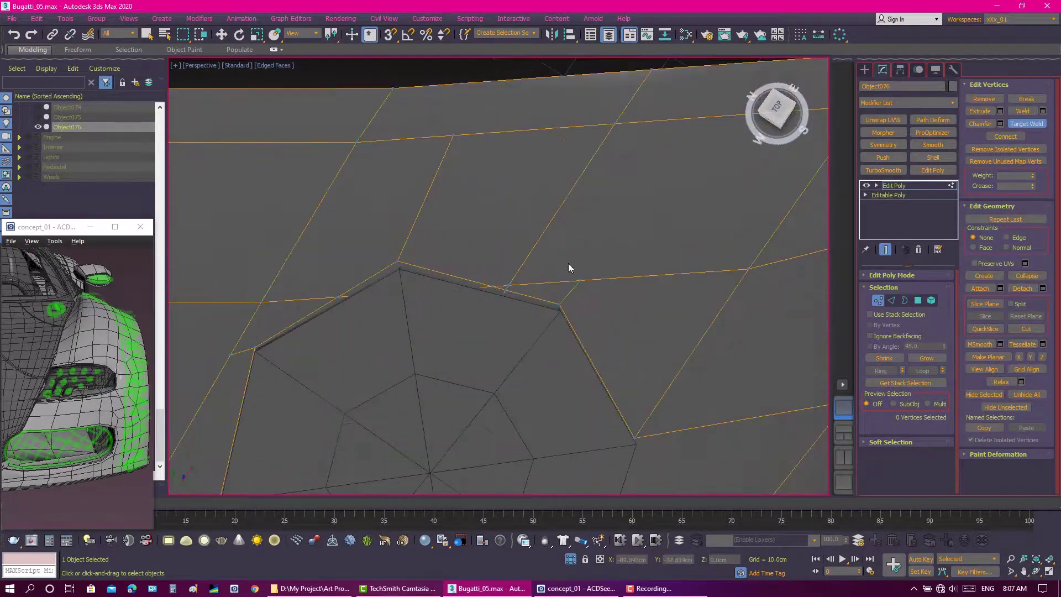
{"action": "left_click", "coordinate": [559, 303]}
{"action": "mouse_move", "coordinate": [417, 278]}
{"action": "middle_mouse_down"}
{"action": "mouse_move", "coordinate": [529, 280]}
{"action": "mouse_move", "coordinate": [492, 225]}
{"action": "mouse_move", "coordinate": [483, 267]}
{"action": "mouse_move", "coordinate": [490, 260]}
{"action": "middle_mouse_up"}
Move a vertex and select the vertex below the octagon.
{"action": "key", "text": "w"}
{"action": "mouse_move", "coordinate": [485, 347]}
{"action": "middle_mouse_down", "text": "alt"}
{"action": "mouse_move", "coordinate": [516, 326]}
{"action": "mouse_move", "coordinate": [453, 308]}
{"action": "mouse_move", "coordinate": [519, 349]}
{"action": "mouse_move", "coordinate": [476, 363]}
{"action": "mouse_move", "coordinate": [520, 348]}
{"action": "mouse_move", "coordinate": [534, 354]}
{"action": "mouse_move", "coordinate": [496, 234]}
{"action": "middle_mouse_up", "text": "alt"}
{"action": "key", "text": "q"}
{"action": "left_click", "coordinate": [475, 363]}
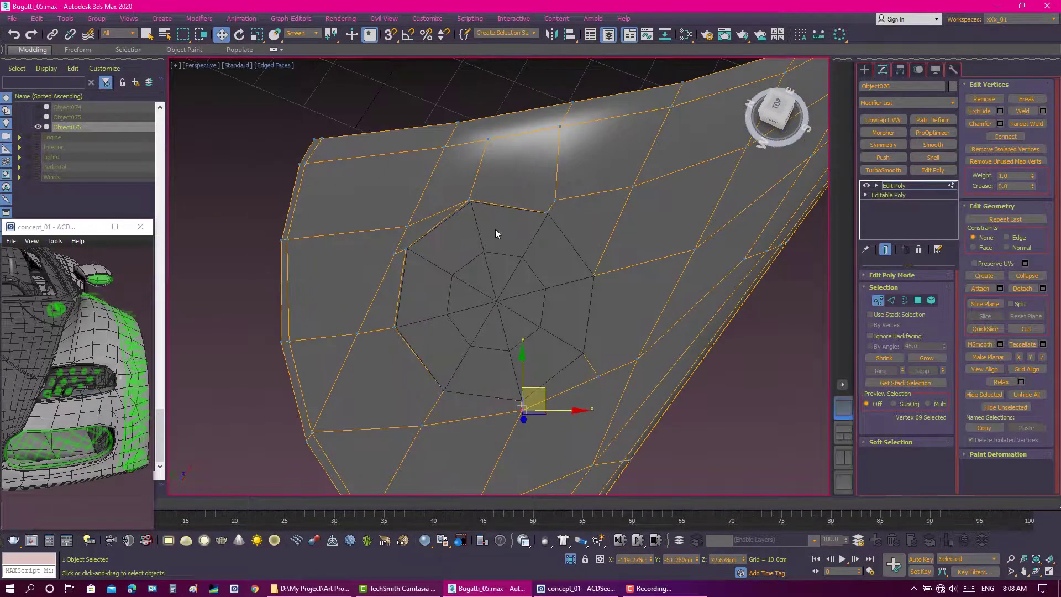
{"action": "scroll", "coordinate": [597, 216], "scroll_direction": "down", "scroll_amount": 3}
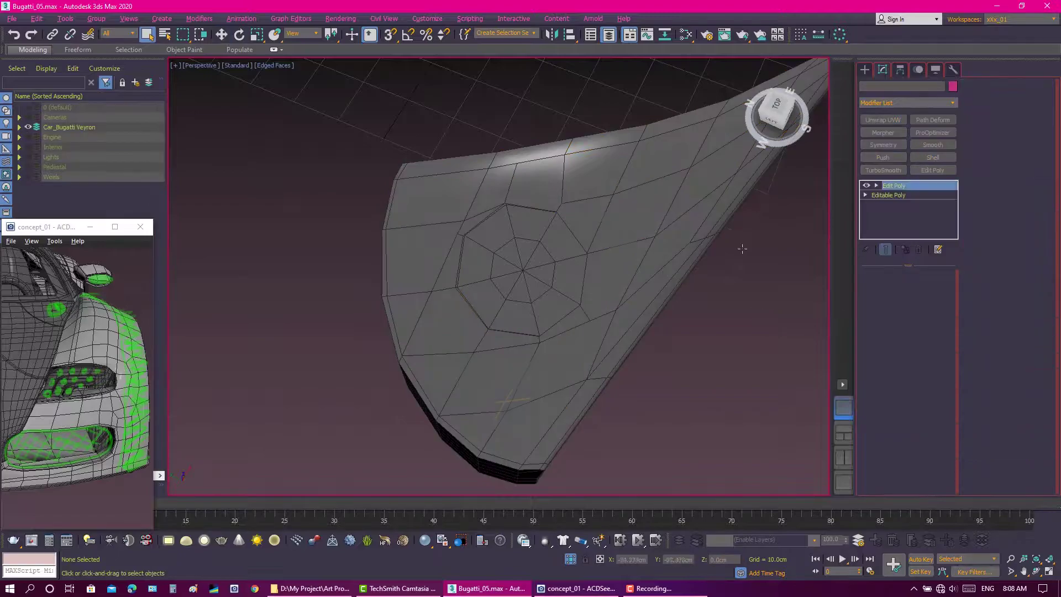
Inspect the smoothed flap panel without edges, then reselect it with edges shown.
{"action": "left_click", "coordinate": [761, 306]}
{"action": "scroll", "coordinate": [704, 317], "scroll_direction": "down", "scroll_amount": 5}
{"action": "key", "text": "F4"}
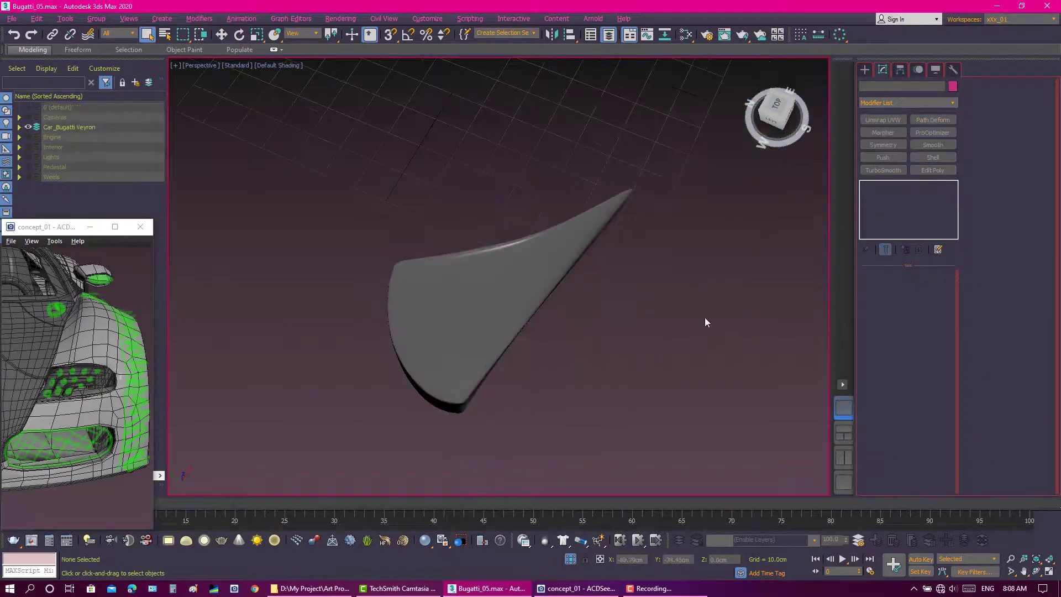
{"action": "mouse_move", "coordinate": [704, 318]}
{"action": "middle_mouse_down", "text": "alt"}
{"action": "mouse_move", "coordinate": [545, 288]}
{"action": "mouse_move", "coordinate": [575, 295]}
{"action": "middle_mouse_up", "text": "alt"}
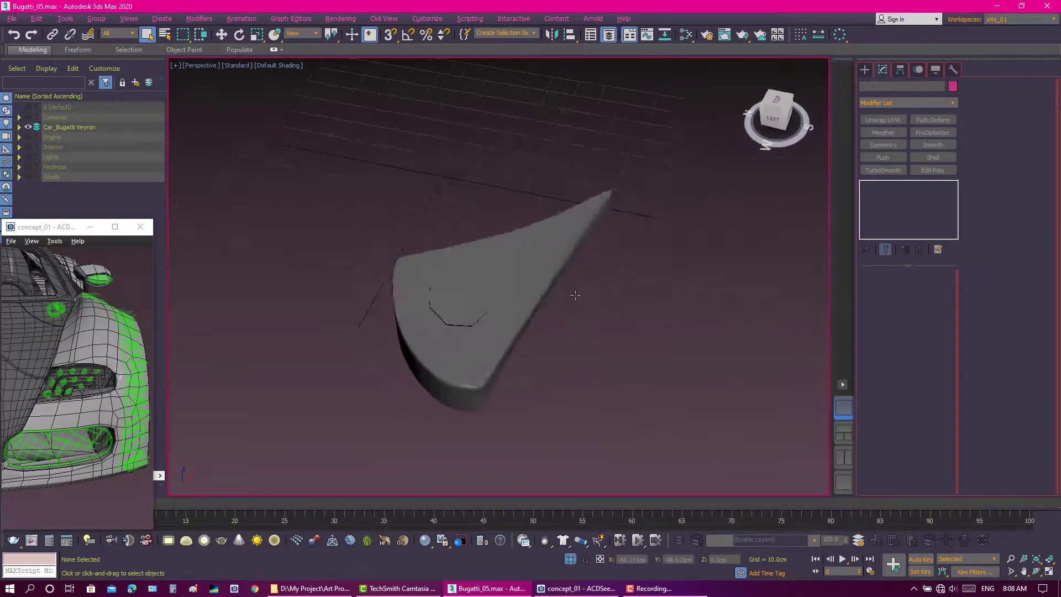
{"action": "key", "text": "F4"}
{"action": "scroll", "coordinate": [514, 283], "scroll_direction": "up", "scroll_amount": 3}
{"action": "left_click", "coordinate": [514, 282]}
{"action": "scroll", "coordinate": [513, 282], "scroll_direction": "up", "scroll_amount": 2}
{"action": "middle_click_drag", "start_coordinate": [514, 282], "coordinate": [607, 265]}
Return to Edit Poly, cut new edges near the octagon, then pick Target Weld.
{"action": "left_click", "coordinate": [893, 195]}
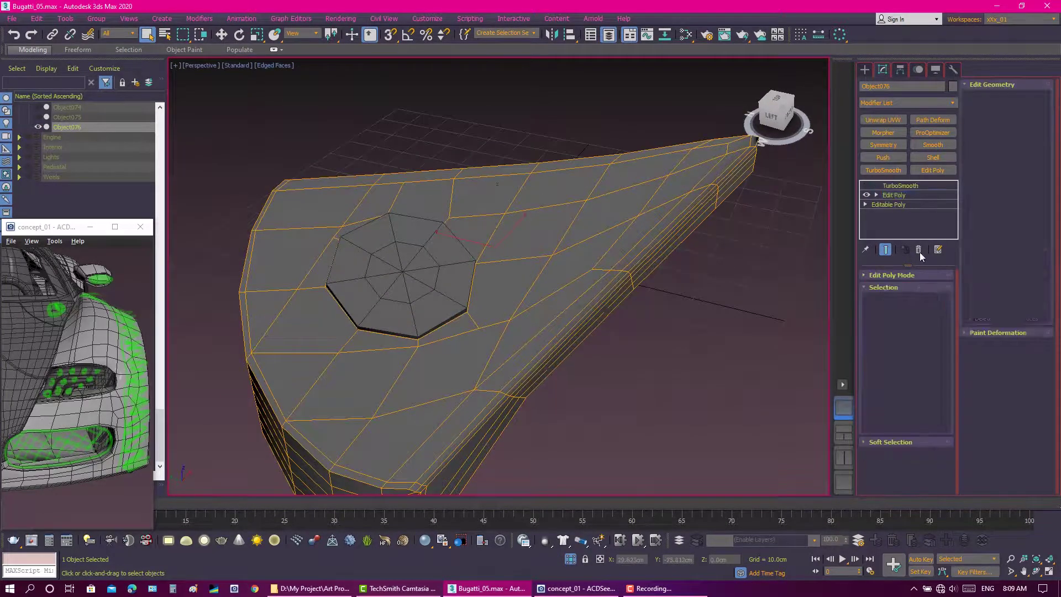
{"action": "left_click", "coordinate": [920, 252]}
{"action": "mouse_move", "coordinate": [673, 327]}
{"action": "middle_mouse_down", "text": "alt"}
{"action": "mouse_move", "coordinate": [444, 337]}
{"action": "mouse_move", "coordinate": [760, 327]}
{"action": "middle_mouse_up", "text": "alt"}
{"action": "right_click", "coordinate": [543, 285]}
{"action": "left_click", "coordinate": [450, 209]}
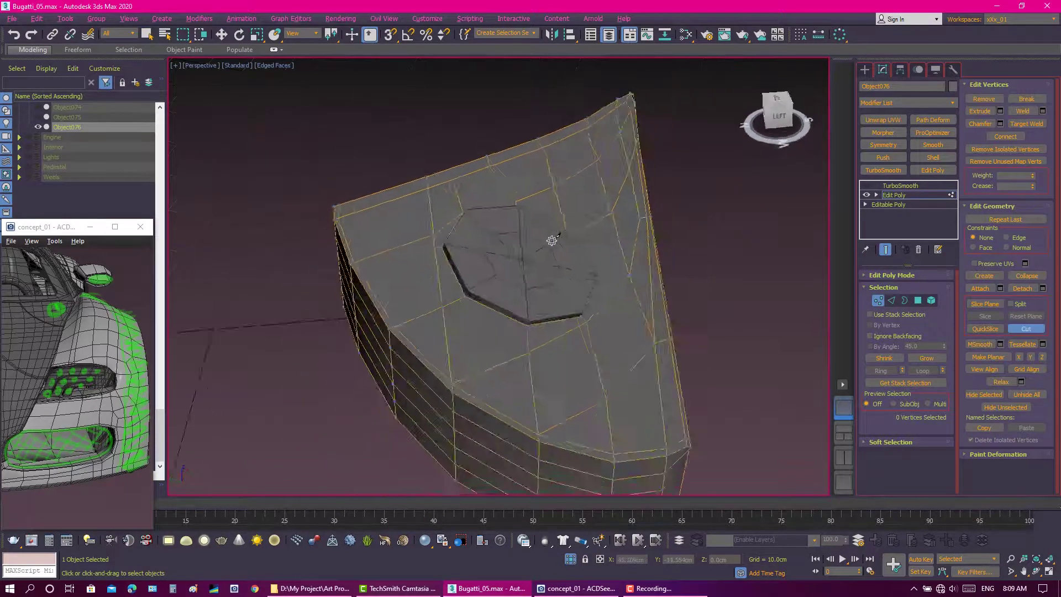
{"action": "mouse_move", "coordinate": [450, 208]}
{"action": "middle_mouse_down", "text": "alt"}
{"action": "mouse_move", "coordinate": [543, 277]}
{"action": "mouse_move", "coordinate": [524, 279]}
{"action": "mouse_move", "coordinate": [535, 279]}
{"action": "mouse_move", "coordinate": [519, 244]}
{"action": "mouse_move", "coordinate": [522, 310]}
{"action": "mouse_move", "coordinate": [485, 284]}
{"action": "middle_mouse_up", "text": "alt"}
{"action": "right_click", "coordinate": [486, 284]}
{"action": "left_click", "coordinate": [453, 358]}
{"action": "scroll", "coordinate": [453, 254], "scroll_direction": "up", "scroll_amount": 2}
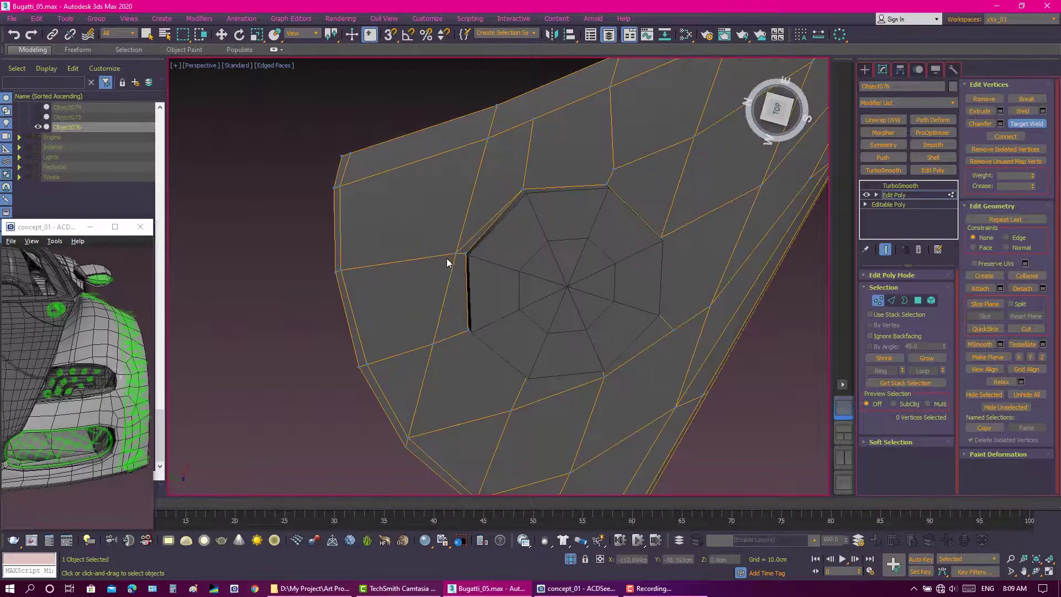
{"action": "scroll", "coordinate": [449, 263], "scroll_direction": "up", "scroll_amount": 2}
Select the diagonal edge beside the octagon, then cut new edges in Vertex mode.
{"action": "key", "text": "2"}
{"action": "left_click", "coordinate": [440, 270]}
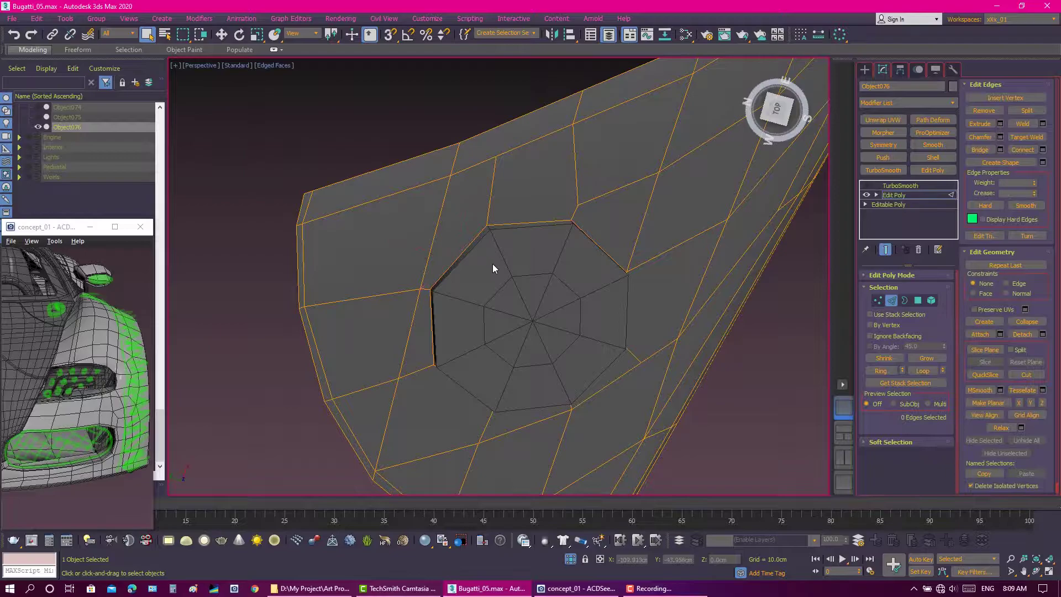
{"action": "scroll", "coordinate": [493, 264], "scroll_direction": "down", "scroll_amount": 3}
{"action": "mouse_move", "coordinate": [496, 266]}
{"action": "middle_mouse_down", "text": "alt"}
{"action": "mouse_move", "coordinate": [507, 257]}
{"action": "mouse_move", "coordinate": [482, 261]}
{"action": "middle_mouse_up", "text": "alt"}
{"action": "scroll", "coordinate": [482, 261], "scroll_direction": "up", "scroll_amount": 2}
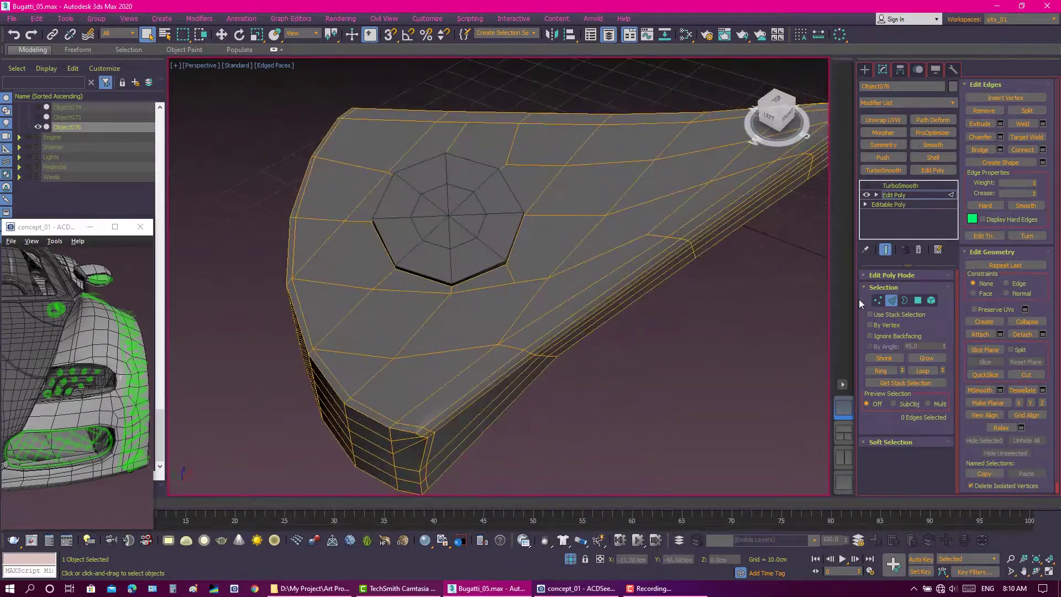
{"action": "key", "text": "1"}
{"action": "key", "text": "alt+c"}
{"action": "middle_click_drag", "start_coordinate": [511, 308], "coordinate": [499, 354], "text": "alt"}
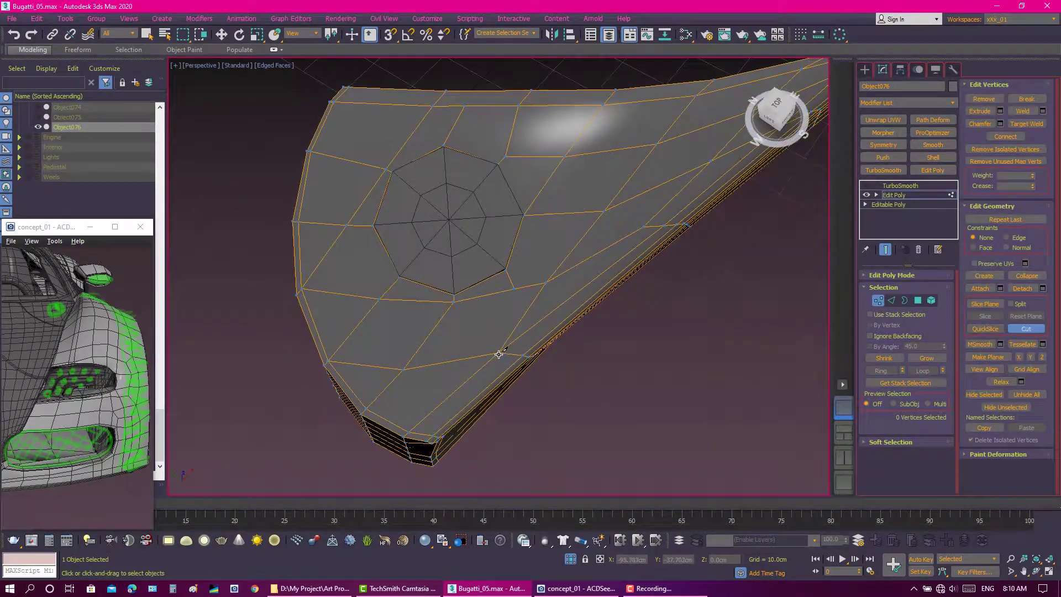
{"action": "right_click", "coordinate": [537, 318]}
{"action": "middle_click_drag", "start_coordinate": [537, 318], "coordinate": [531, 330], "text": "alt"}
Select a vertex near the octagon, set view-aligned move axes, and Target Weld stray vertices.
{"action": "left_click", "coordinate": [546, 308]}
{"action": "right_click", "coordinate": [545, 308]}
{"action": "left_click", "coordinate": [599, 275]}
{"action": "mouse_move", "coordinate": [599, 275]}
{"action": "middle_mouse_down", "text": "alt"}
{"action": "mouse_move", "coordinate": [568, 290]}
{"action": "mouse_move", "coordinate": [625, 320]}
{"action": "mouse_move", "coordinate": [580, 288]}
{"action": "mouse_move", "coordinate": [520, 288]}
{"action": "middle_mouse_up", "text": "alt"}
{"action": "left_click", "coordinate": [592, 251]}
{"action": "key", "text": "q"}
{"action": "right_click", "coordinate": [671, 297]}
{"action": "left_click", "coordinate": [657, 374]}
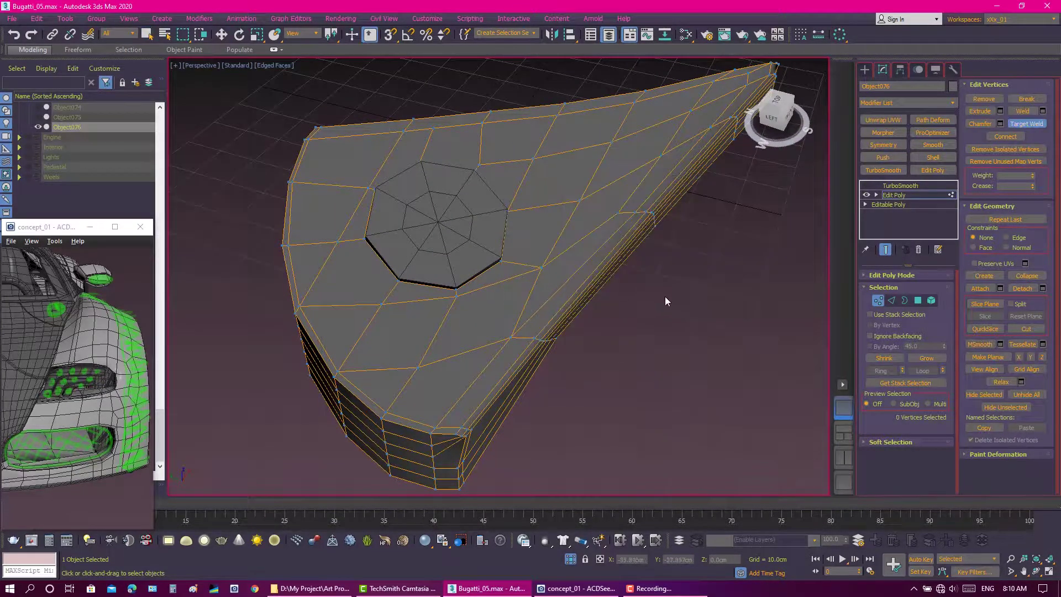
{"action": "key", "text": "q"}
{"action": "mouse_move", "coordinate": [665, 296]}
{"action": "middle_mouse_down", "text": "alt"}
{"action": "mouse_move", "coordinate": [565, 253]}
{"action": "mouse_move", "coordinate": [698, 260]}
{"action": "middle_mouse_up", "text": "alt"}
In Edge mode, select a side edge and deselect the top loop and an edge region.
{"action": "key", "text": "2"}
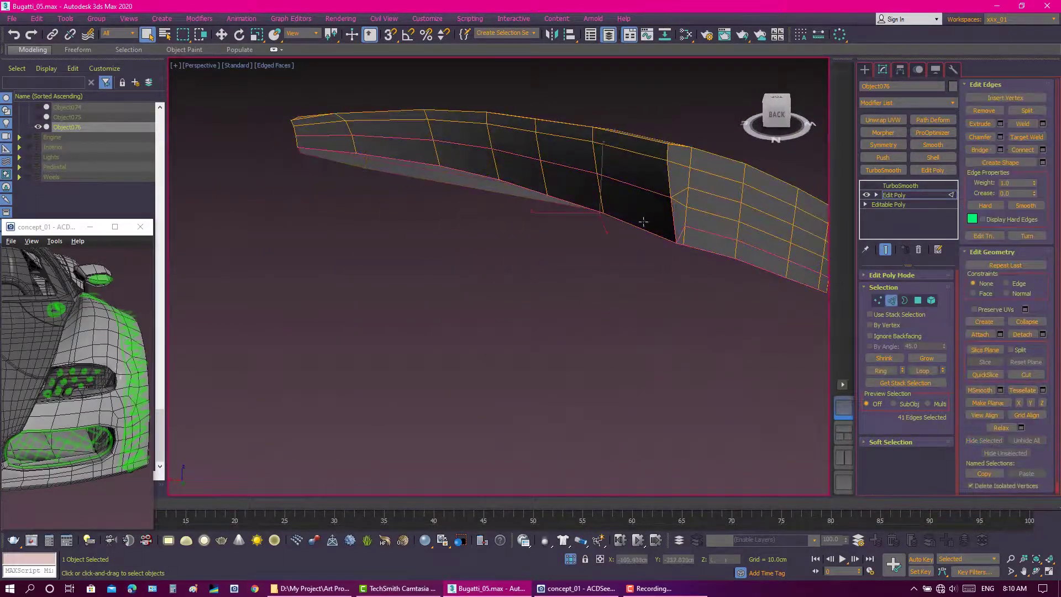
{"action": "mouse_move", "coordinate": [348, 153]}
{"action": "middle_mouse_down", "text": "alt"}
{"action": "mouse_move", "coordinate": [408, 232]}
{"action": "mouse_move", "coordinate": [367, 239]}
{"action": "mouse_move", "coordinate": [512, 238]}
{"action": "middle_mouse_up", "text": "alt"}
{"action": "mouse_move", "coordinate": [356, 230]}
{"action": "middle_mouse_down", "text": "alt"}
{"action": "mouse_move", "coordinate": [293, 232]}
{"action": "mouse_move", "coordinate": [376, 221]}
{"action": "mouse_move", "coordinate": [314, 249]}
{"action": "mouse_move", "coordinate": [431, 232]}
{"action": "mouse_move", "coordinate": [481, 275]}
{"action": "mouse_move", "coordinate": [438, 287]}
{"action": "middle_mouse_up", "text": "alt"}
{"action": "left_click", "coordinate": [462, 339]}
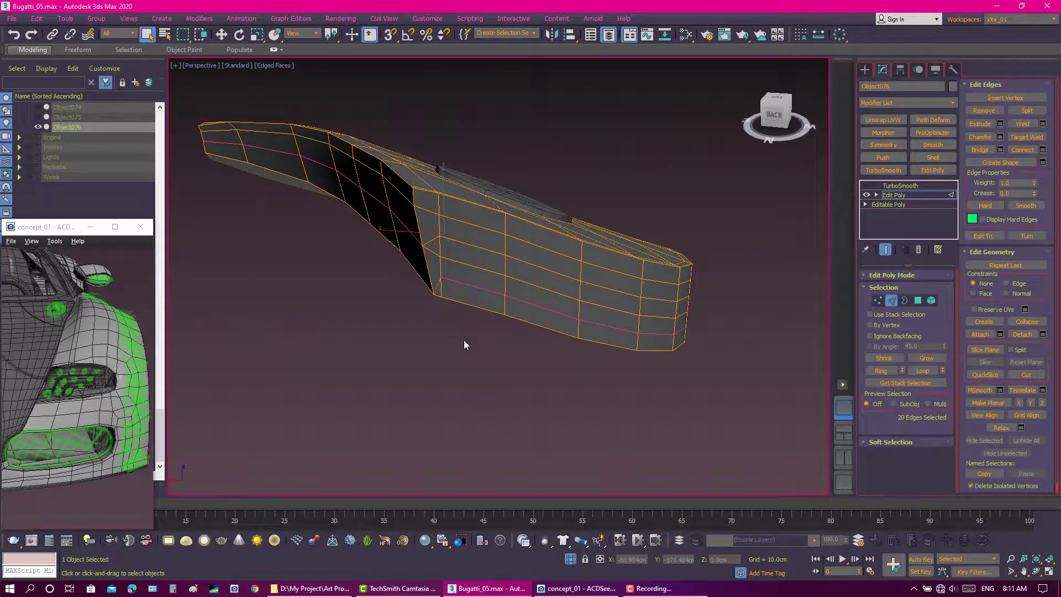
{"action": "mouse_move", "coordinate": [463, 340]}
{"action": "middle_mouse_down", "text": "alt"}
{"action": "mouse_move", "coordinate": [530, 268]}
{"action": "mouse_move", "coordinate": [452, 237]}
{"action": "mouse_move", "coordinate": [536, 247]}
{"action": "mouse_move", "coordinate": [409, 225]}
{"action": "mouse_move", "coordinate": [392, 279]}
{"action": "mouse_move", "coordinate": [500, 259]}
{"action": "mouse_move", "coordinate": [580, 281]}
{"action": "mouse_move", "coordinate": [592, 263]}
{"action": "middle_mouse_up", "text": "alt"}
{"action": "left_click", "coordinate": [463, 208]}
{"action": "double_click", "coordinate": [486, 176], "text": "alt"}
{"action": "middle_click_drag", "start_coordinate": [486, 175], "coordinate": [551, 218], "text": "alt"}
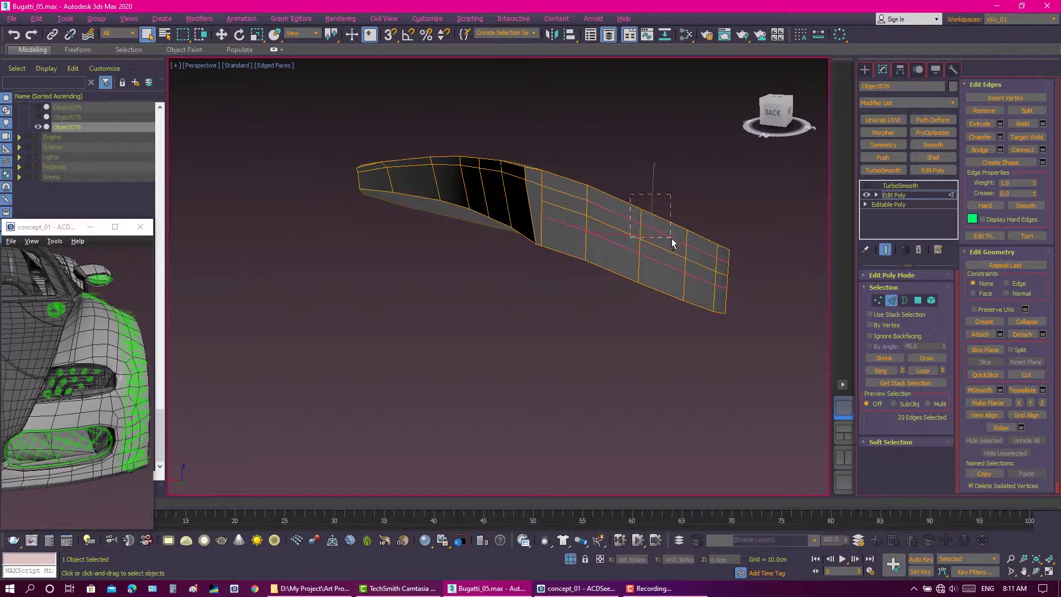
{"action": "left_click_drag", "start_coordinate": [630, 194], "coordinate": [671, 242], "text": "alt"}
{"action": "middle_click_drag", "start_coordinate": [671, 243], "coordinate": [466, 236], "text": "alt"}
{"action": "mouse_move", "coordinate": [535, 244]}
{"action": "middle_mouse_down", "text": "alt"}
{"action": "mouse_move", "coordinate": [569, 248]}
{"action": "mouse_move", "coordinate": [400, 231]}
{"action": "mouse_move", "coordinate": [236, 250]}
{"action": "mouse_move", "coordinate": [452, 232]}
{"action": "mouse_move", "coordinate": [367, 228]}
{"action": "mouse_move", "coordinate": [495, 283]}
{"action": "mouse_move", "coordinate": [458, 210]}
{"action": "middle_mouse_up", "text": "alt"}
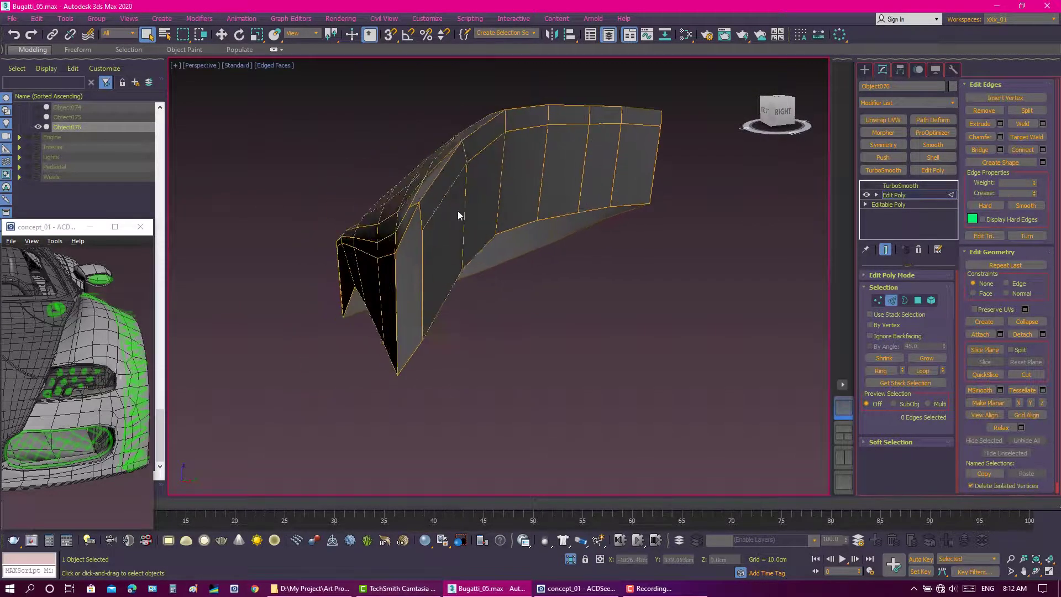
Cut additional edges with Alt+C in Vertex mode, then return to Edge mode.
{"action": "key", "text": "1"}
{"action": "key", "text": "alt+c"}
{"action": "right_click", "coordinate": [470, 256]}
{"action": "key", "text": "2"}
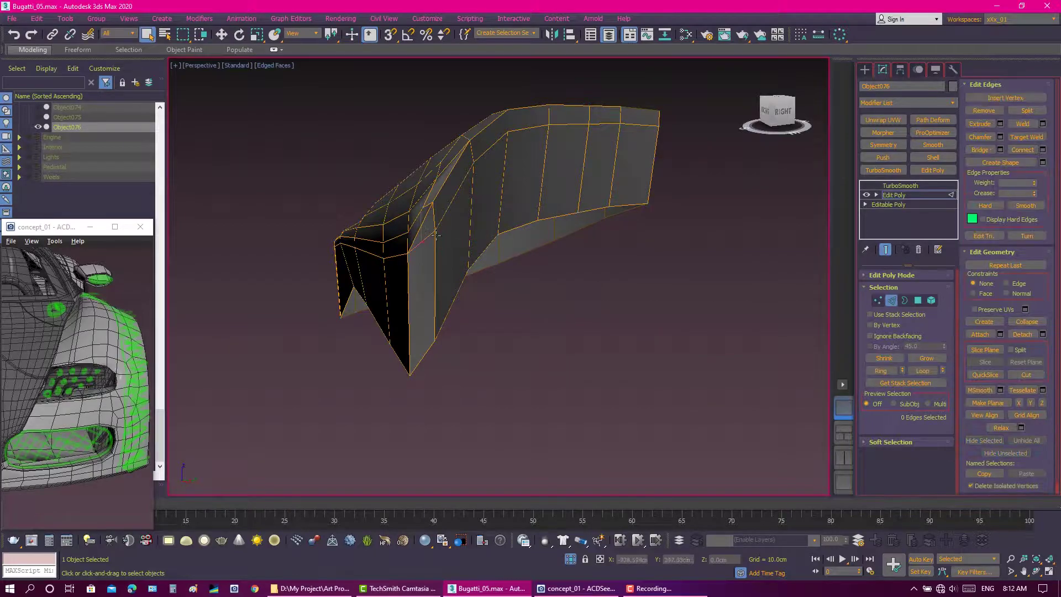
{"action": "mouse_move", "coordinate": [470, 255]}
{"action": "middle_mouse_down", "text": "alt"}
{"action": "mouse_move", "coordinate": [486, 235]}
{"action": "mouse_move", "coordinate": [386, 237]}
{"action": "mouse_move", "coordinate": [462, 227]}
{"action": "mouse_move", "coordinate": [455, 250]}
{"action": "mouse_move", "coordinate": [509, 283]}
{"action": "mouse_move", "coordinate": [456, 273]}
{"action": "mouse_move", "coordinate": [668, 317]}
{"action": "middle_mouse_up", "text": "alt"}
Leave sub-object editing and inspect the whole smoothed panel, toggling edged faces.
{"action": "key", "text": "2"}
{"action": "left_click", "coordinate": [668, 322]}
{"action": "scroll", "coordinate": [668, 322], "scroll_direction": "down", "scroll_amount": 5}
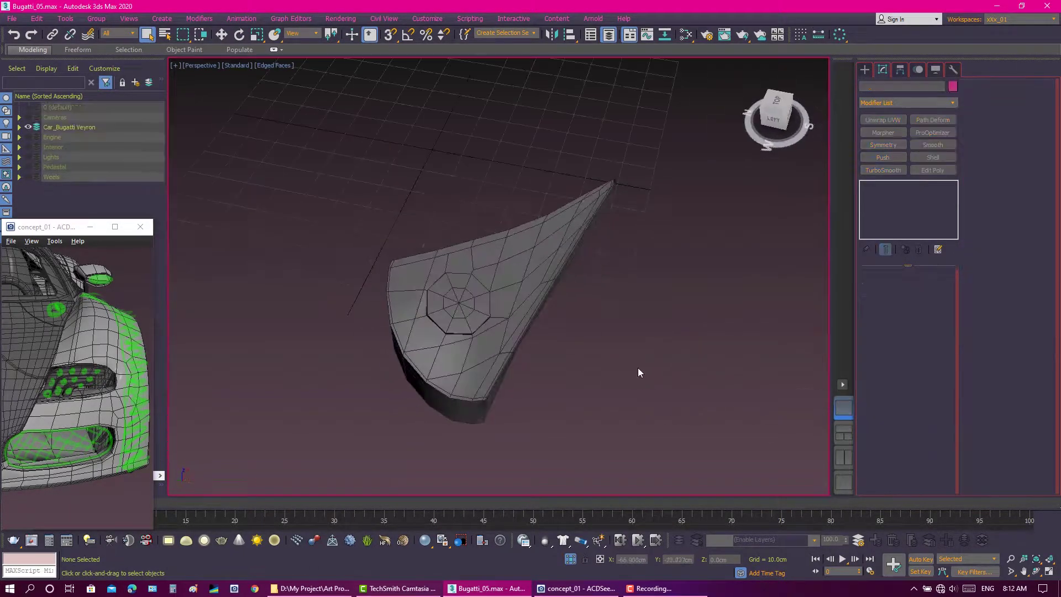
{"action": "middle_click_drag", "start_coordinate": [639, 372], "coordinate": [591, 317], "text": "alt"}
{"action": "left_click", "coordinate": [592, 317]}
{"action": "left_click", "coordinate": [727, 258]}
{"action": "key", "text": "F4"}
{"action": "mouse_move", "coordinate": [728, 253]}
{"action": "middle_mouse_down", "text": "alt"}
{"action": "mouse_move", "coordinate": [574, 249]}
{"action": "mouse_move", "coordinate": [635, 237]}
{"action": "middle_mouse_up", "text": "alt"}
{"action": "left_click", "coordinate": [563, 248]}
{"action": "key", "text": "F4"}
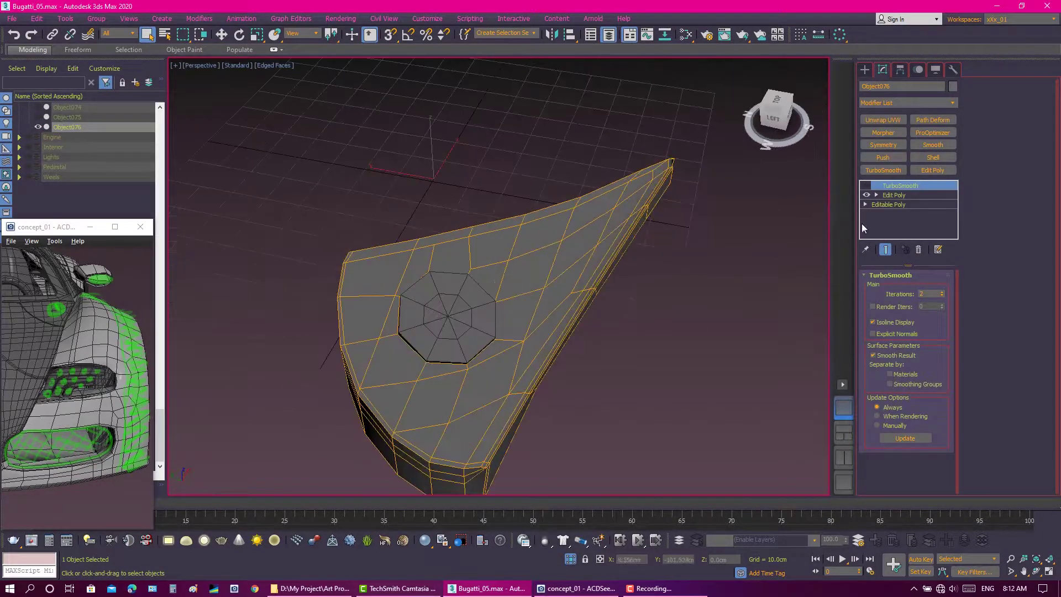
Shape the octagon border into a hole wall, using Local coordinates, then restore View.
{"action": "left_click", "coordinate": [893, 194]}
{"action": "left_click", "coordinate": [904, 300]}
{"action": "key", "text": "F3"}
{"action": "mouse_move", "coordinate": [473, 319]}
{"action": "middle_mouse_down", "text": "alt"}
{"action": "mouse_move", "coordinate": [464, 300]}
{"action": "mouse_move", "coordinate": [563, 278]}
{"action": "mouse_move", "coordinate": [467, 283]}
{"action": "middle_mouse_up", "text": "alt"}
{"action": "right_click", "coordinate": [474, 274], "text": "alt"}
{"action": "left_click", "coordinate": [506, 267]}
{"action": "right_click", "coordinate": [467, 283], "text": "alt"}
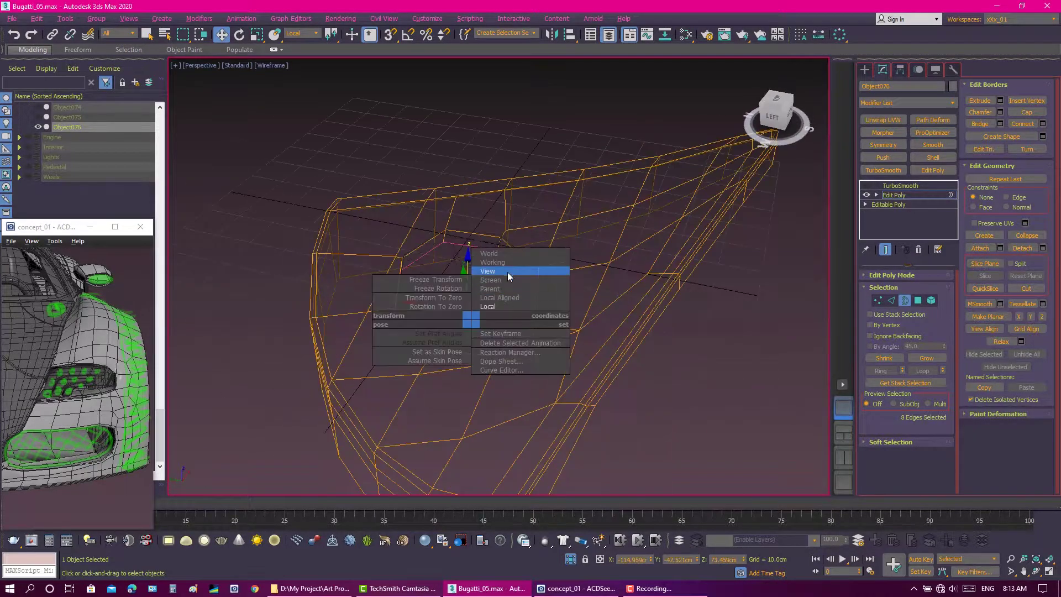
{"action": "left_click", "coordinate": [507, 270]}
{"action": "key", "text": "F3"}
{"action": "right_click", "coordinate": [493, 279], "text": "alt"}
{"action": "left_click", "coordinate": [527, 231]}
{"action": "scroll", "coordinate": [643, 308], "scroll_direction": "down", "scroll_amount": 4}
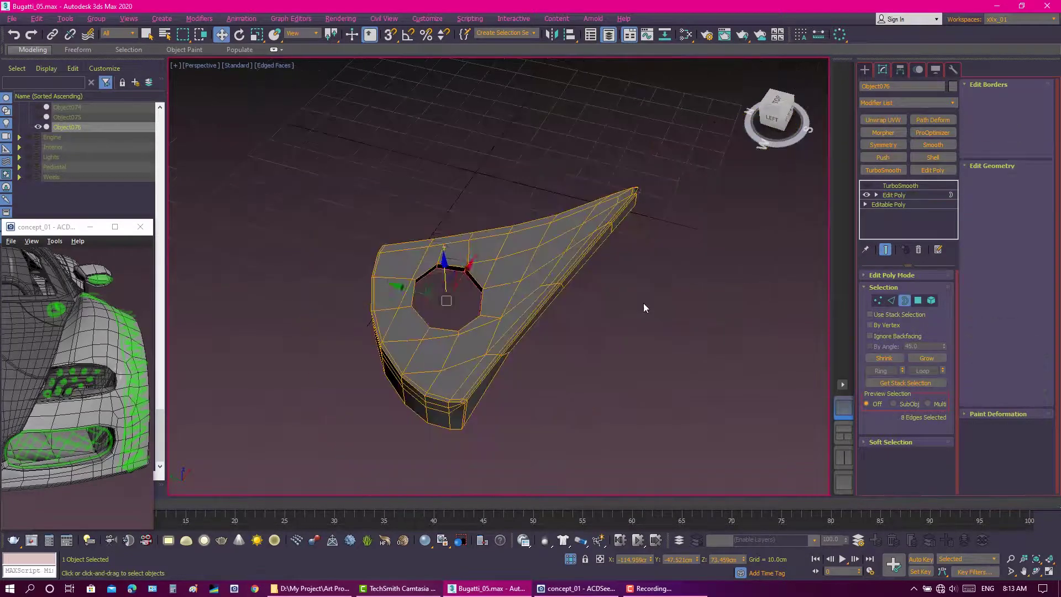
Select the hole-wall edge ring and connect it with a 1-segment loop.
{"action": "left_click", "coordinate": [891, 300]}
{"action": "scroll", "coordinate": [449, 282], "scroll_direction": "up", "scroll_amount": 5}
{"action": "left_click", "coordinate": [464, 242]}
{"action": "middle_click_drag", "start_coordinate": [464, 242], "coordinate": [405, 228], "text": "alt"}
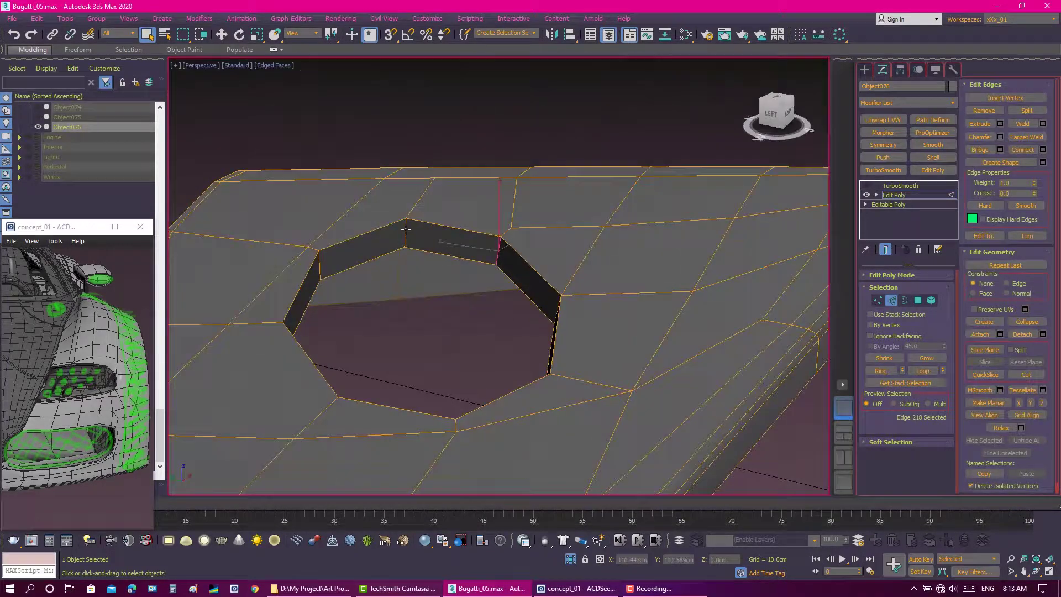
{"action": "scroll", "coordinate": [481, 251], "scroll_direction": "down", "scroll_amount": 3}
{"action": "key", "text": "alt+r"}
{"action": "right_click", "coordinate": [479, 251]}
{"action": "left_click", "coordinate": [351, 289]}
Slide the new edge loop to about -80, toward the hole rim.
{"action": "scroll", "coordinate": [731, 241], "scroll_direction": "up", "scroll_amount": 3}
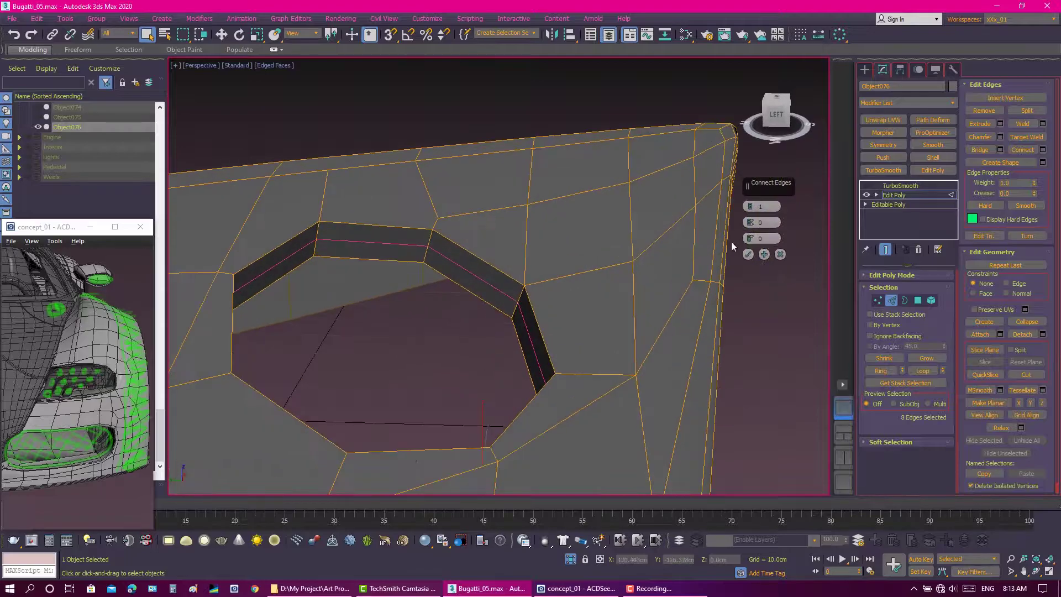
{"action": "scroll", "coordinate": [731, 240], "scroll_direction": "down", "scroll_amount": 3}
{"action": "scroll", "coordinate": [735, 243], "scroll_direction": "up", "scroll_amount": 2}
{"action": "left_click_drag", "start_coordinate": [750, 238], "coordinate": [746, 267]}
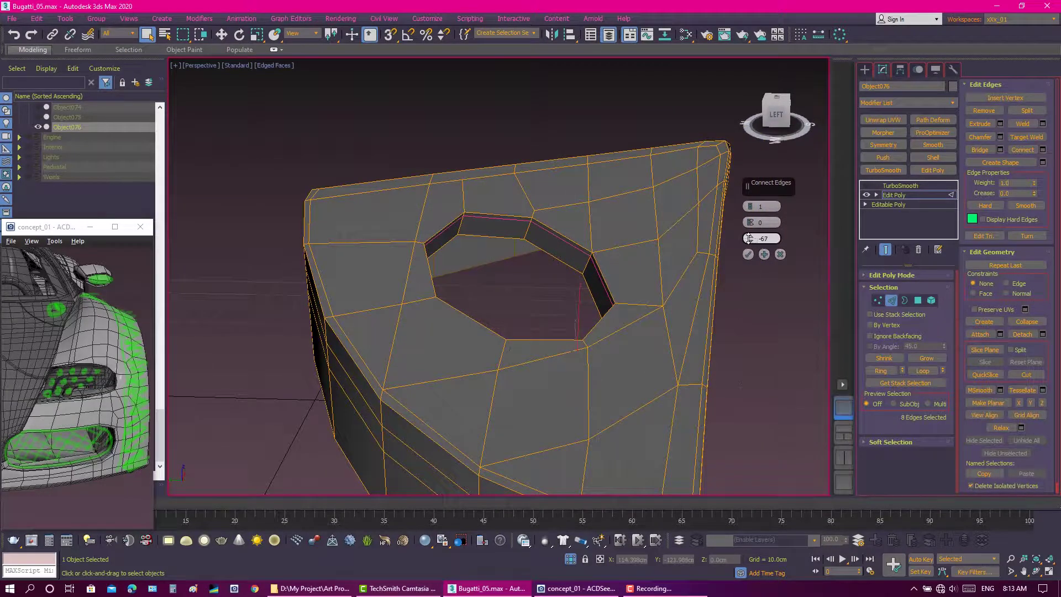
Preview the smoothed hole with Show End Result, comparing it with mesh edges hidden and shown.
{"action": "left_click", "coordinate": [866, 185]}
{"action": "key", "text": "F4"}
{"action": "scroll", "coordinate": [650, 230], "scroll_direction": "up", "scroll_amount": 4}
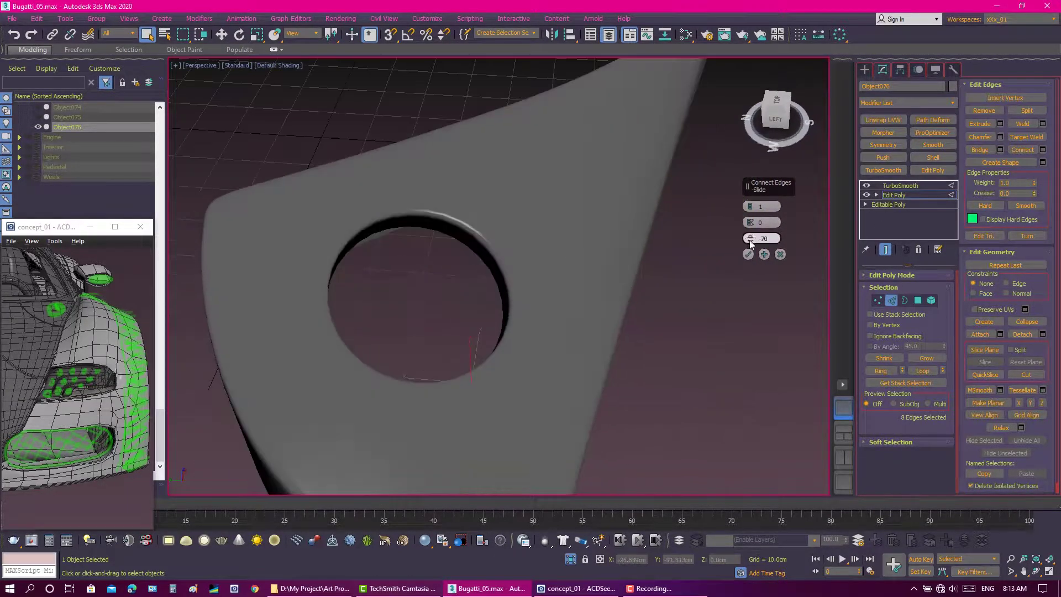
{"action": "key", "text": "F4"}
{"action": "scroll", "coordinate": [751, 238], "scroll_direction": "down", "scroll_amount": 3}
{"action": "left_click", "coordinate": [885, 249]}
{"action": "scroll", "coordinate": [728, 276], "scroll_direction": "up", "scroll_amount": 2}
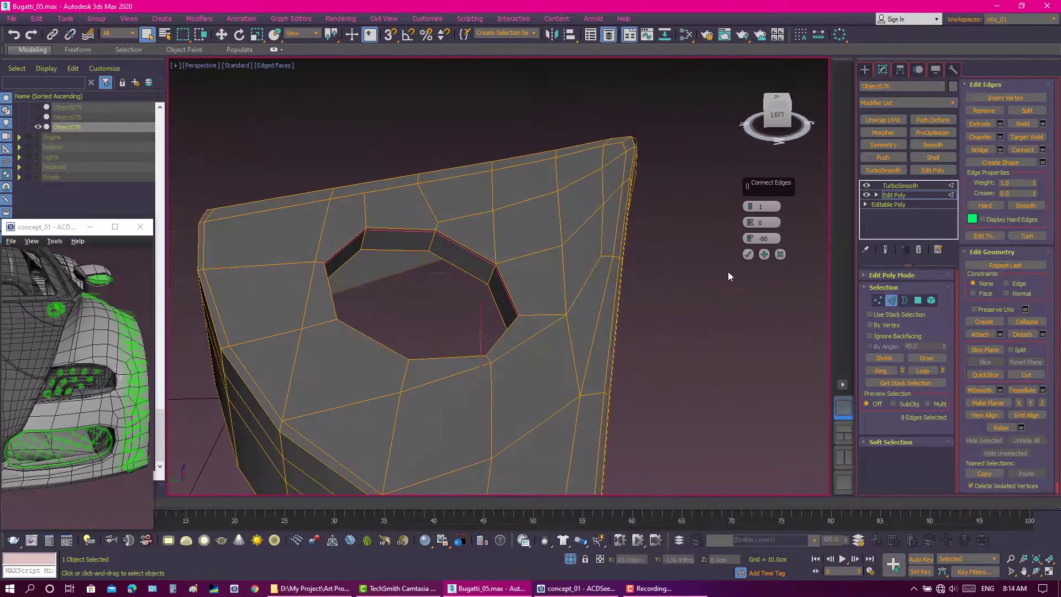
Increase the TurboSmooth iterations and inspect the whole smoothed panel.
{"action": "left_click", "coordinate": [900, 185]}
{"action": "scroll", "coordinate": [497, 276], "scroll_direction": "down", "scroll_amount": 3}
{"action": "key", "text": "F4"}
{"action": "middle_click_drag", "start_coordinate": [531, 287], "coordinate": [552, 272], "text": "alt"}
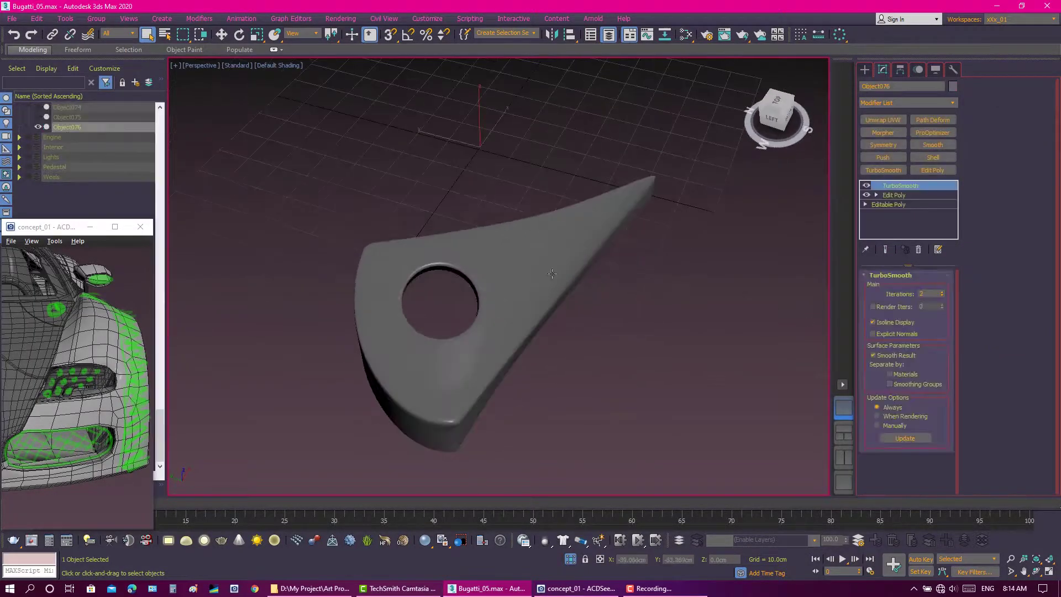
{"action": "left_click", "coordinate": [941, 292]}
{"action": "middle_click_drag", "start_coordinate": [657, 298], "coordinate": [636, 309], "text": "alt"}
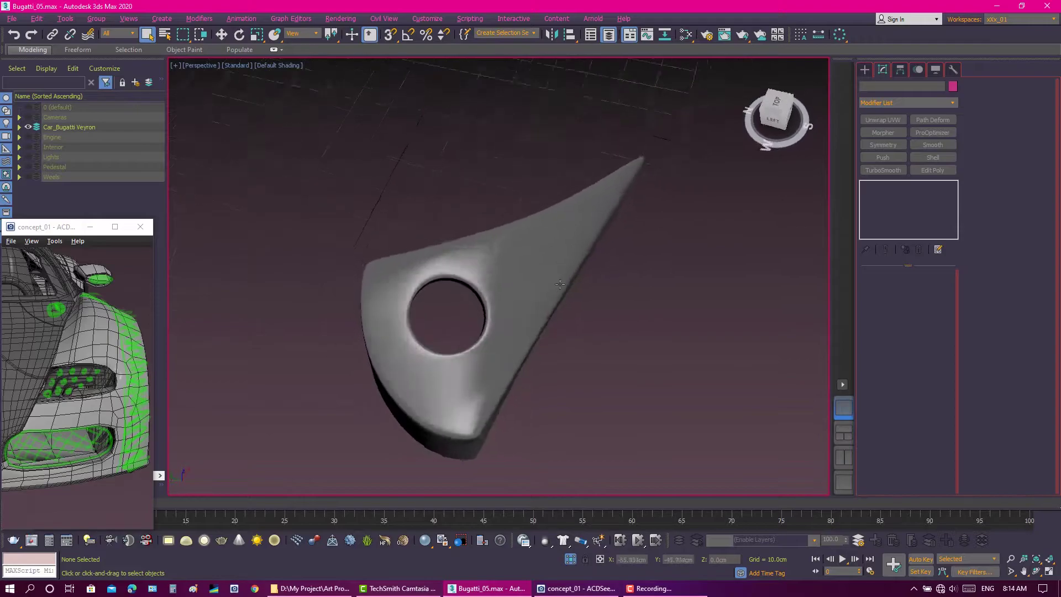
Reselect the panel and return to its Edit Poly level.
{"action": "left_click", "coordinate": [728, 258]}
{"action": "key", "text": "F4"}
{"action": "scroll", "coordinate": [728, 258], "scroll_direction": "up", "scroll_amount": 3}
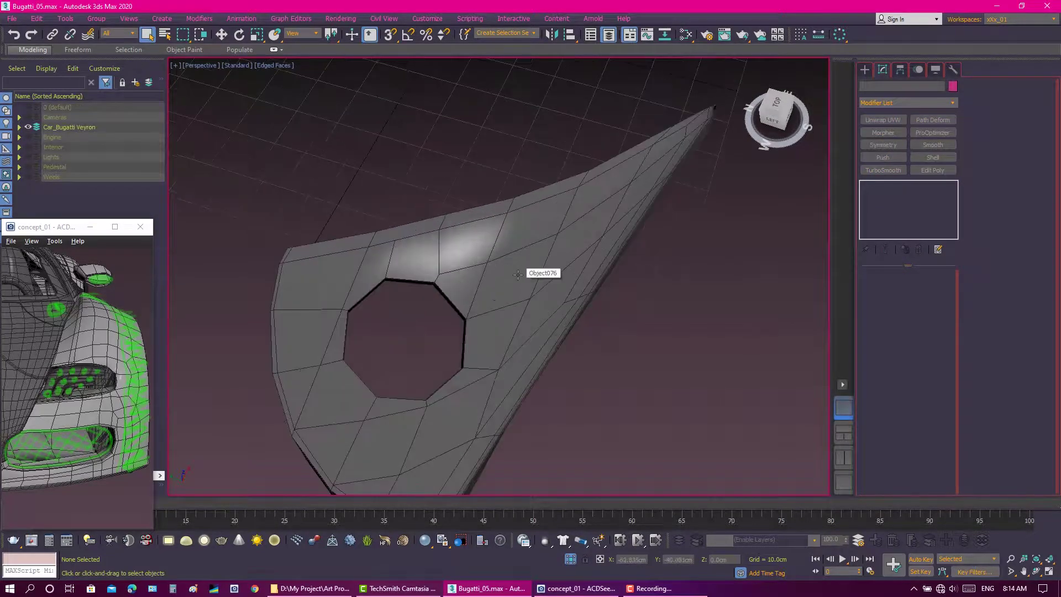
{"action": "mouse_move", "coordinate": [522, 282]}
{"action": "middle_mouse_down"}
{"action": "mouse_move", "coordinate": [554, 258]}
{"action": "mouse_move", "coordinate": [569, 273]}
{"action": "middle_mouse_up"}
{"action": "left_click", "coordinate": [555, 259]}
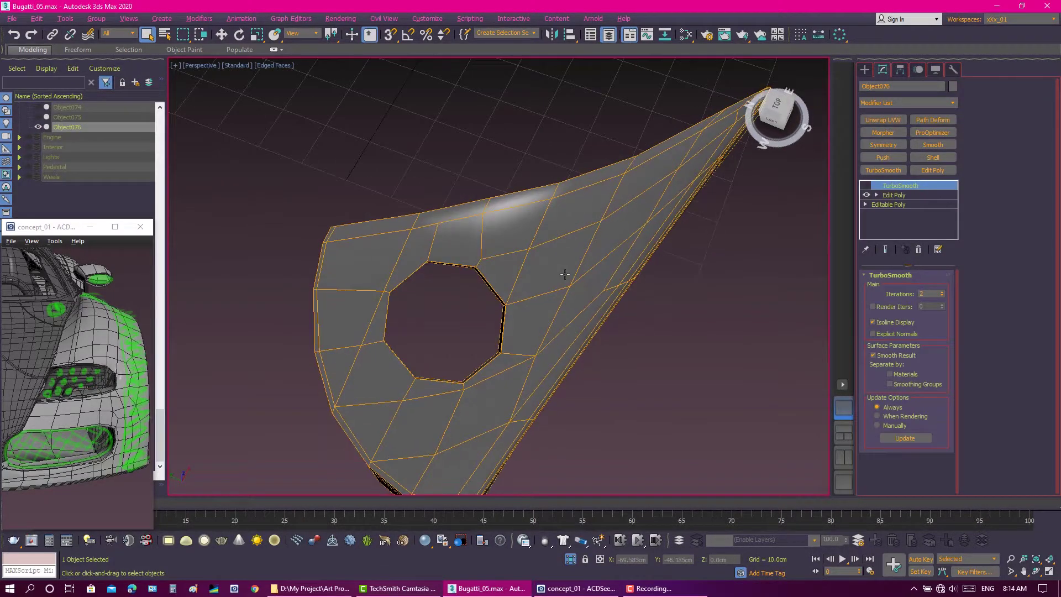
{"action": "left_click", "coordinate": [921, 194]}
Cut new edges into the panel's lower-left area near the hole.
{"action": "right_click", "coordinate": [728, 287]}
{"action": "left_click", "coordinate": [690, 195]}
{"action": "mouse_move", "coordinate": [690, 195]}
{"action": "middle_mouse_down", "text": "alt"}
{"action": "mouse_move", "coordinate": [464, 303]}
{"action": "mouse_move", "coordinate": [487, 298]}
{"action": "middle_mouse_up", "text": "alt"}
{"action": "scroll", "coordinate": [446, 269], "scroll_direction": "up", "scroll_amount": 3}
{"action": "scroll", "coordinate": [467, 277], "scroll_direction": "down", "scroll_amount": 3}
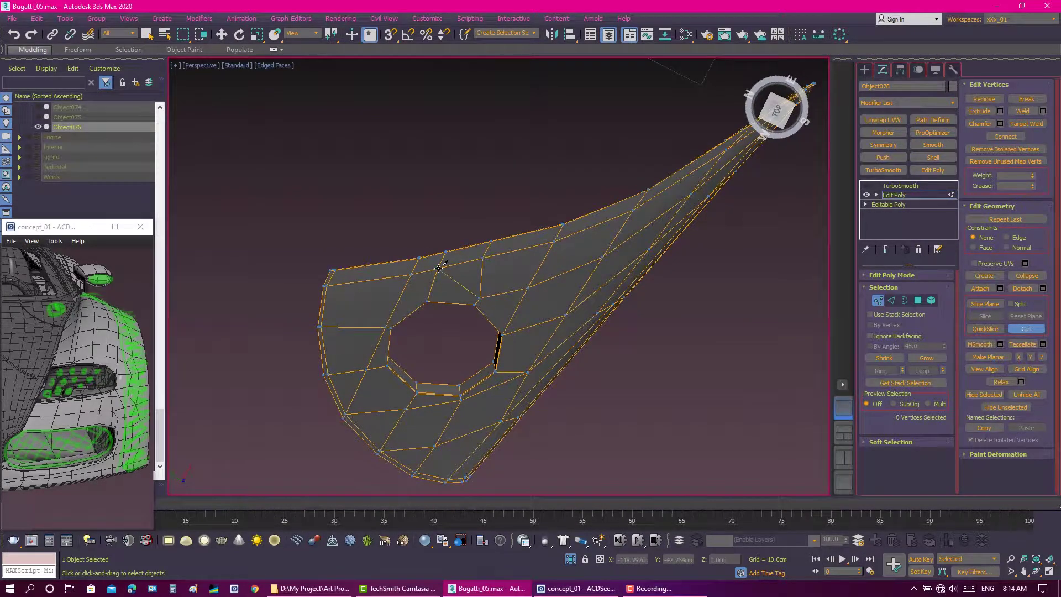
{"action": "middle_click_drag", "start_coordinate": [438, 268], "coordinate": [499, 269], "text": "alt"}
{"action": "middle_click_drag", "start_coordinate": [422, 343], "coordinate": [569, 294], "text": "alt"}
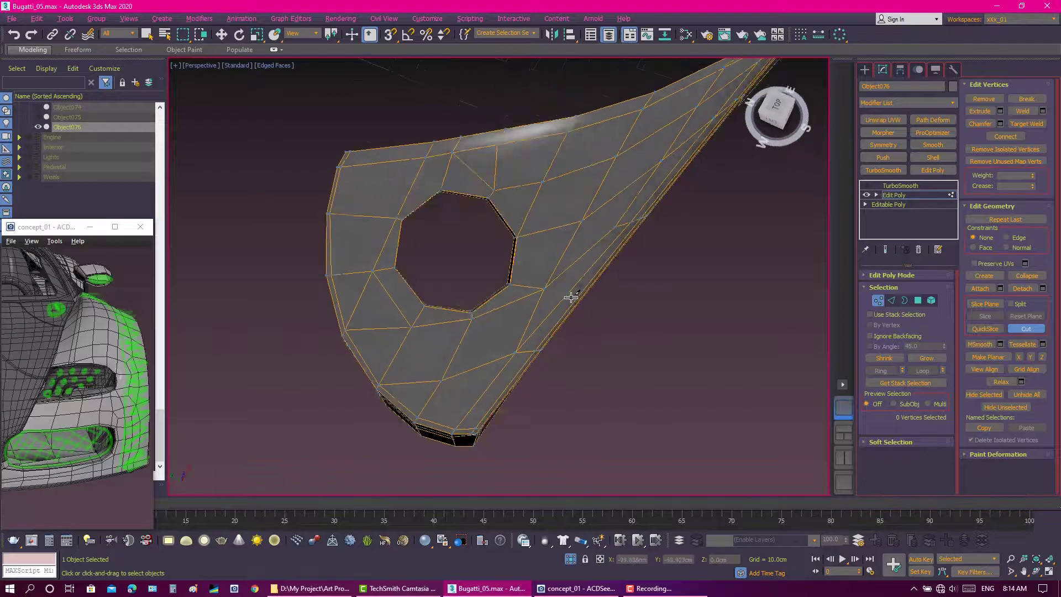
{"action": "left_click", "coordinate": [891, 300]}
{"action": "mouse_move", "coordinate": [596, 367]}
{"action": "middle_mouse_down", "text": "alt"}
{"action": "mouse_move", "coordinate": [615, 306]}
{"action": "mouse_move", "coordinate": [674, 358]}
{"action": "middle_mouse_up", "text": "alt"}
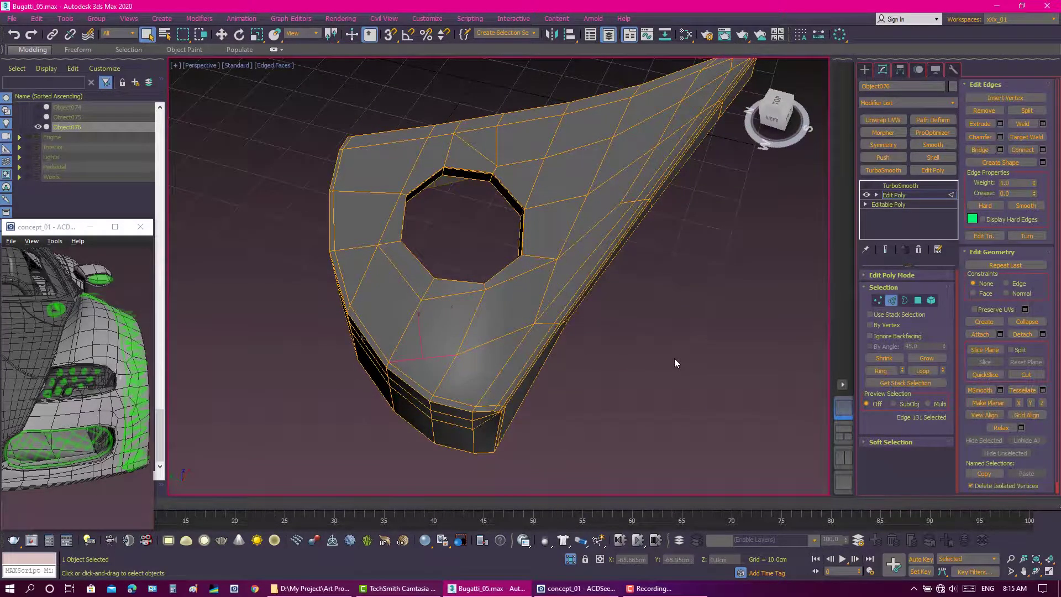
In Vertex mode, cut another edge tying the panel's outer border to the hole.
{"action": "key", "text": "1"}
{"action": "right_click", "coordinate": [685, 338]}
{"action": "left_click", "coordinate": [661, 331]}
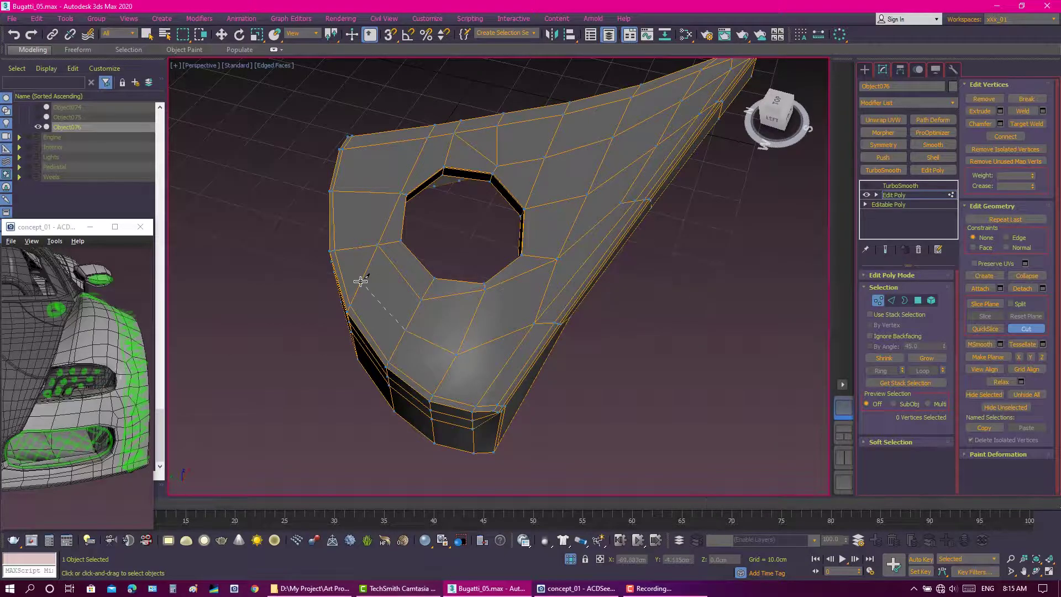
{"action": "mouse_move", "coordinate": [415, 303]}
{"action": "middle_mouse_down", "text": "alt"}
{"action": "mouse_move", "coordinate": [392, 295]}
{"action": "mouse_move", "coordinate": [387, 263]}
{"action": "middle_mouse_up", "text": "alt"}
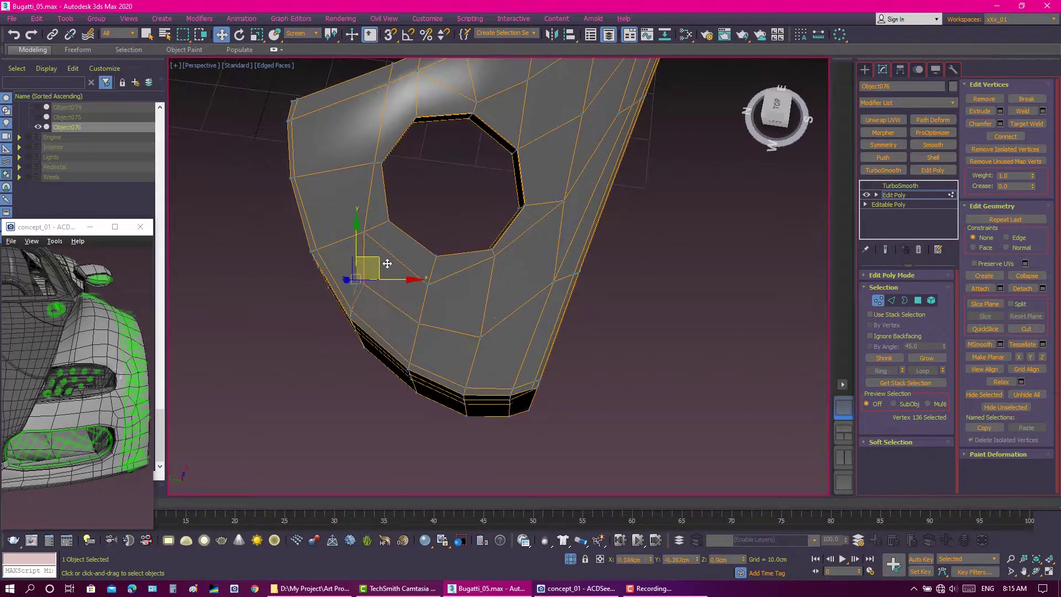
{"action": "left_click", "coordinate": [878, 300]}
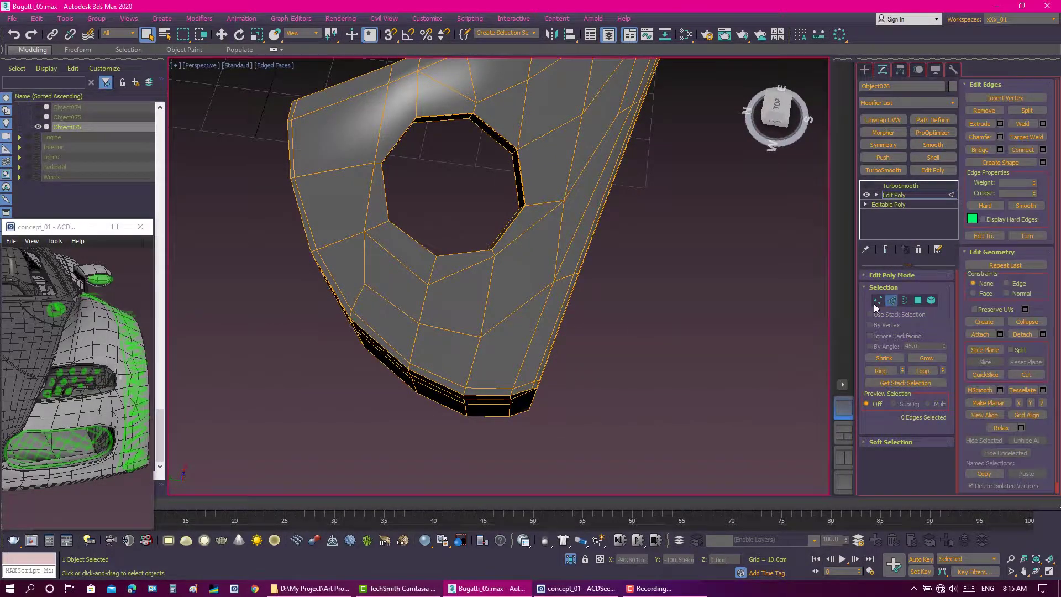
Check the smoothed panel with its mesh edges hidden and shown.
{"action": "left_click", "coordinate": [796, 226]}
{"action": "key", "text": "z"}
{"action": "key", "text": "F4"}
{"action": "left_click", "coordinate": [557, 297]}
{"action": "key", "text": "F4"}
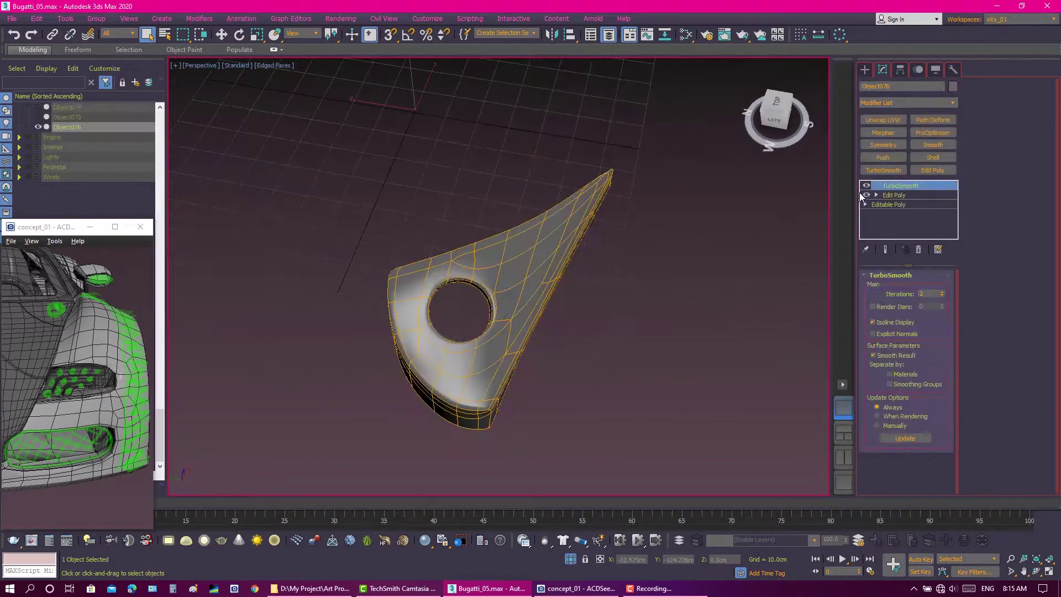
{"action": "middle_click_drag", "start_coordinate": [801, 221], "coordinate": [718, 232], "text": "alt"}
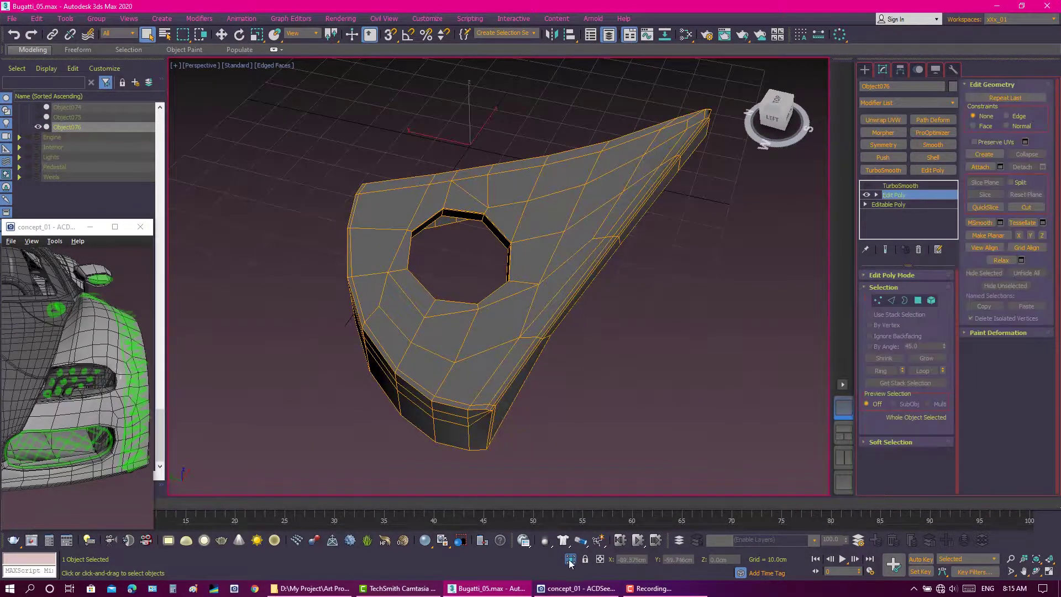
Re-isolate the panel and enter Vertex mode on another Edit Poly level.
{"action": "left_click", "coordinate": [570, 559]}
{"action": "left_click", "coordinate": [484, 326]}
{"action": "key", "text": "alt+q"}
{"action": "left_click", "coordinate": [893, 194]}
{"action": "key", "text": "1"}
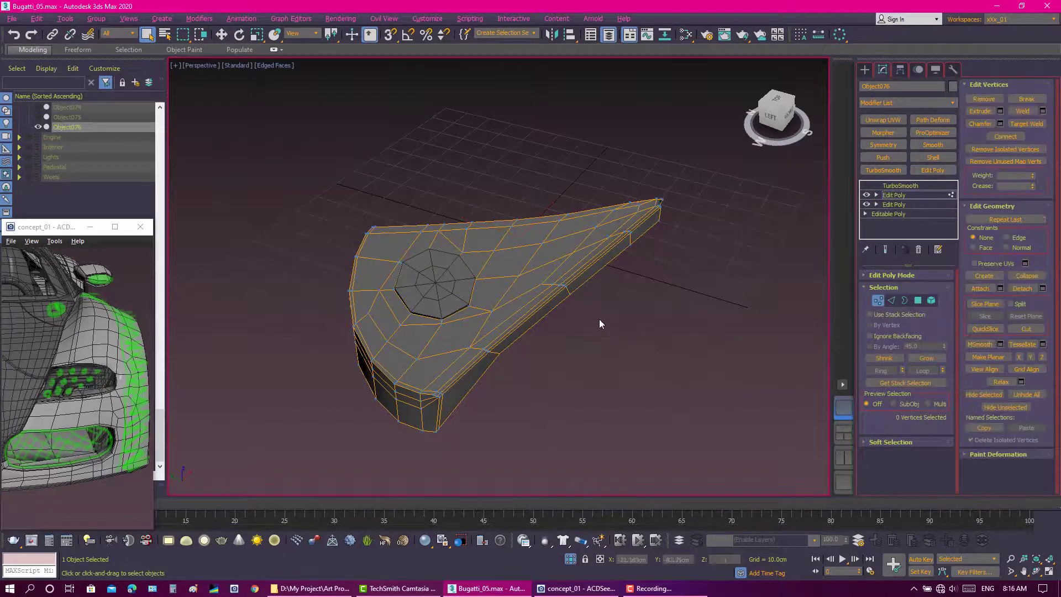
{"action": "scroll", "coordinate": [599, 320], "scroll_direction": "up", "scroll_amount": 3}
{"action": "scroll", "coordinate": [524, 309], "scroll_direction": "up", "scroll_amount": 2}
Cut edges from the octagon's vertices into the surrounding mesh, then exit Cut.
{"action": "right_click", "coordinate": [521, 302]}
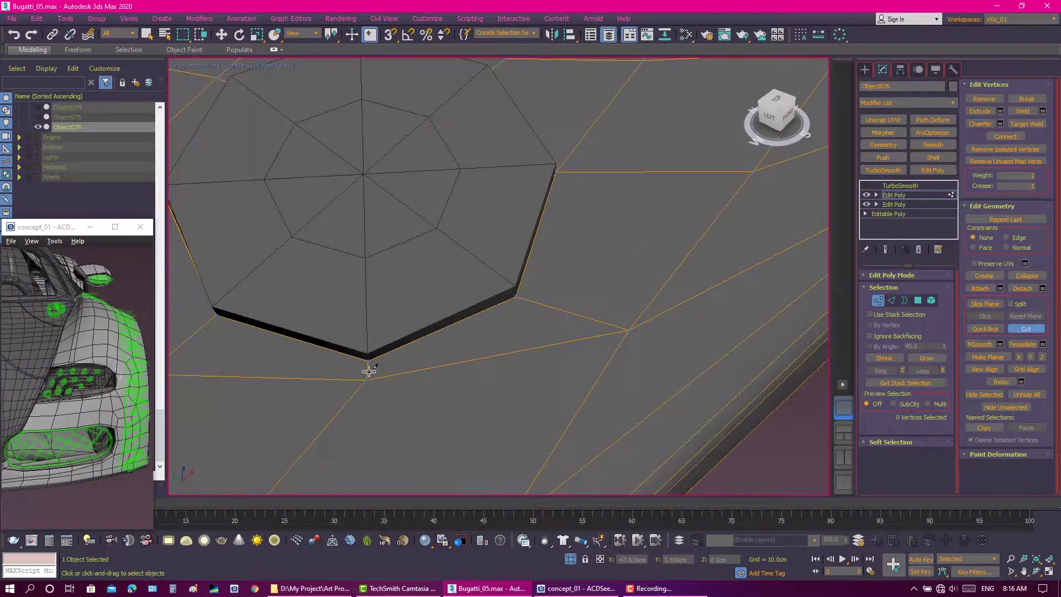
{"action": "mouse_move", "coordinate": [527, 299]}
{"action": "middle_mouse_down", "text": "alt"}
{"action": "mouse_move", "coordinate": [559, 230]}
{"action": "mouse_move", "coordinate": [538, 283]}
{"action": "mouse_move", "coordinate": [493, 236]}
{"action": "mouse_move", "coordinate": [554, 212]}
{"action": "middle_mouse_up", "text": "alt"}
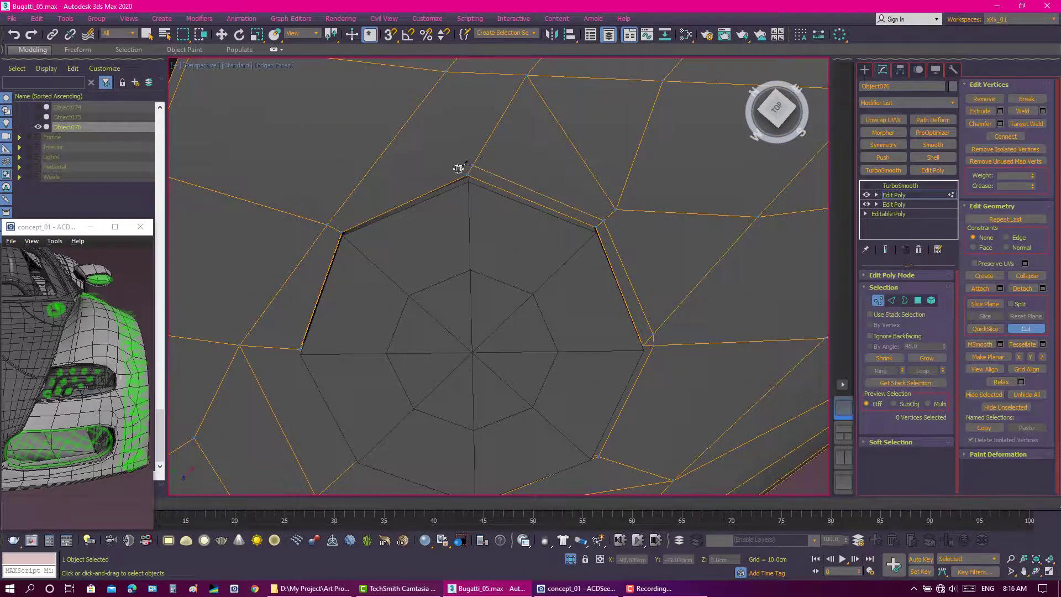
{"action": "mouse_move", "coordinate": [331, 232]}
{"action": "middle_mouse_down", "text": "alt"}
{"action": "mouse_move", "coordinate": [394, 350]}
{"action": "mouse_move", "coordinate": [348, 285]}
{"action": "middle_mouse_up", "text": "alt"}
{"action": "key", "text": "q"}
{"action": "mouse_move", "coordinate": [532, 336]}
{"action": "middle_mouse_down", "text": "alt"}
{"action": "mouse_move", "coordinate": [672, 240]}
{"action": "mouse_move", "coordinate": [619, 238]}
{"action": "mouse_move", "coordinate": [647, 279]}
{"action": "middle_mouse_up", "text": "alt"}
{"action": "left_click", "coordinate": [891, 302]}
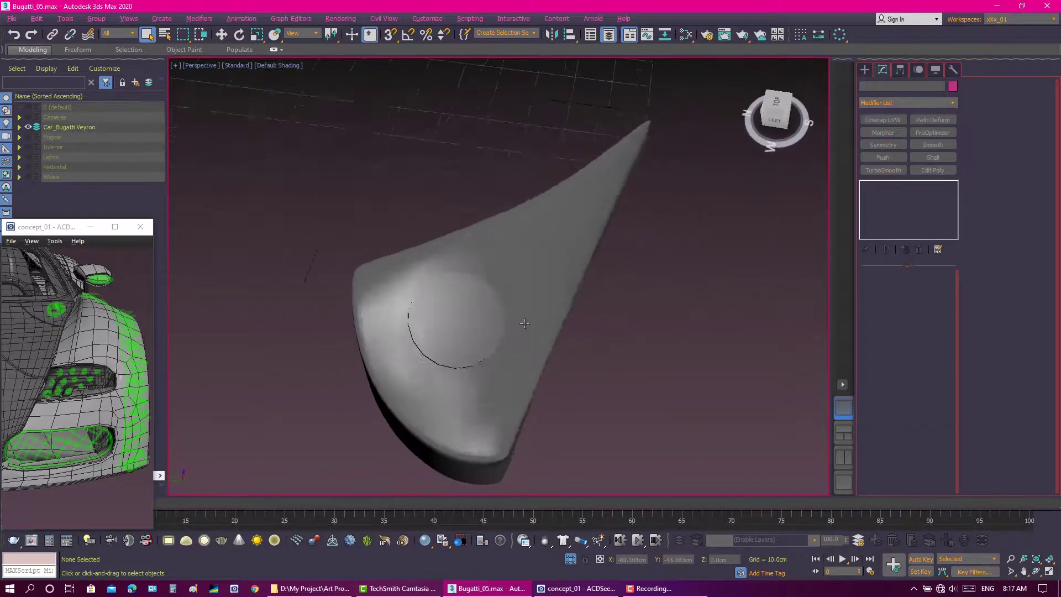
Select the round disc and set its transform axes to Local.
{"action": "left_click", "coordinate": [458, 310]}
{"action": "right_click", "coordinate": [464, 308]}
{"action": "left_click", "coordinate": [494, 295]}
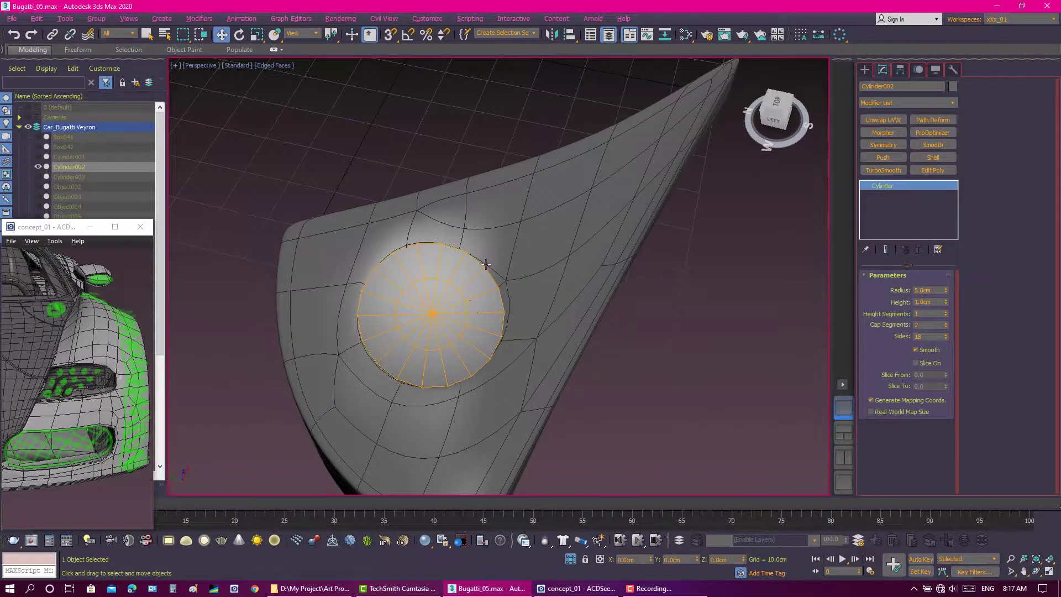
{"action": "mouse_move", "coordinate": [475, 304]}
{"action": "middle_mouse_down", "text": "alt"}
{"action": "mouse_move", "coordinate": [408, 223]}
{"action": "mouse_move", "coordinate": [455, 372]}
{"action": "mouse_move", "coordinate": [464, 301]}
{"action": "middle_mouse_up", "text": "alt"}
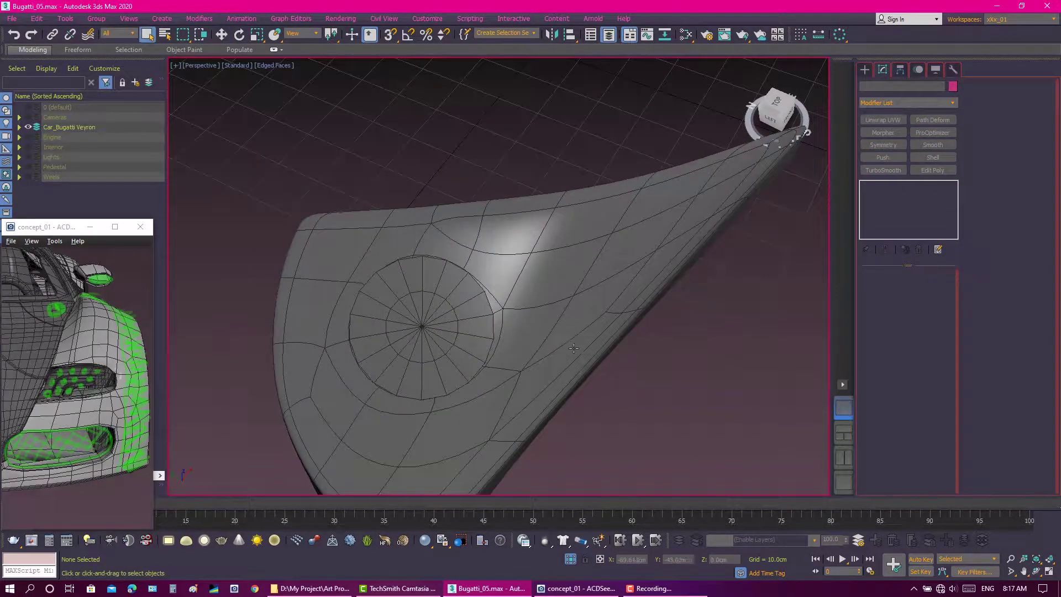
Disable the headlight panel's top Edit Poly modifier to reveal a clean round hole.
{"action": "left_click", "coordinate": [573, 347]}
{"action": "key", "text": "F4"}
{"action": "middle_click_drag", "start_coordinate": [624, 367], "coordinate": [597, 324], "text": "alt"}
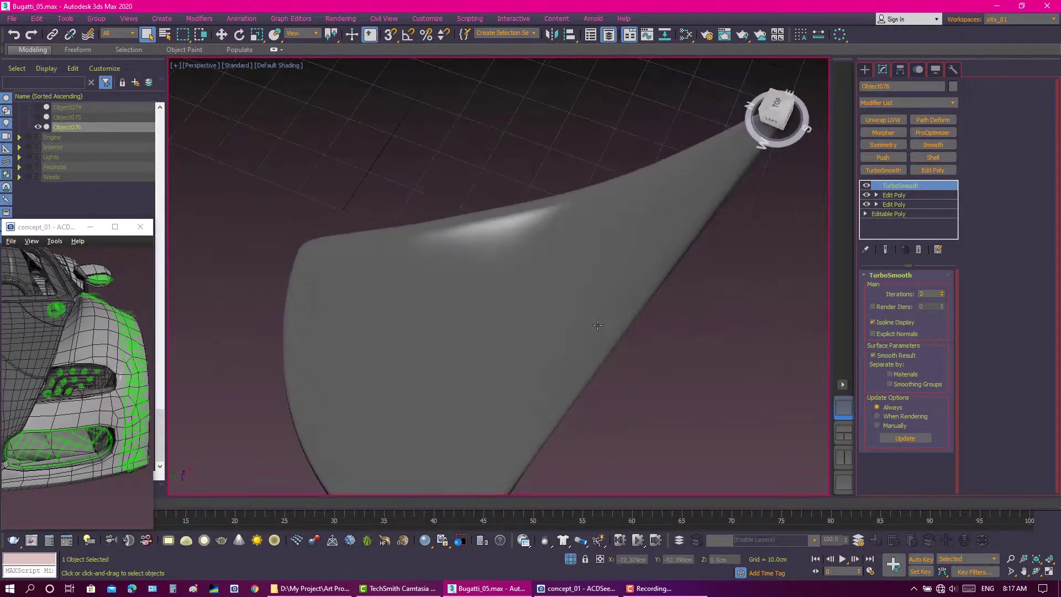
{"action": "key", "text": "F4"}
{"action": "key", "text": "F4"}
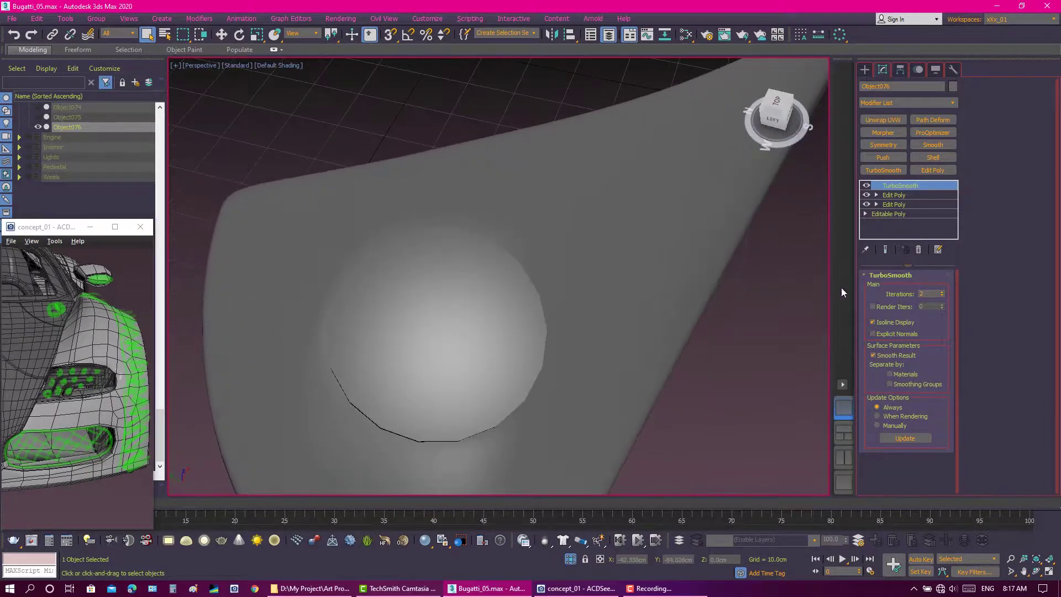
{"action": "left_click", "coordinate": [866, 195]}
Frame the panel, end isolation to show the whole car, and select the disc.
{"action": "key", "text": "z"}
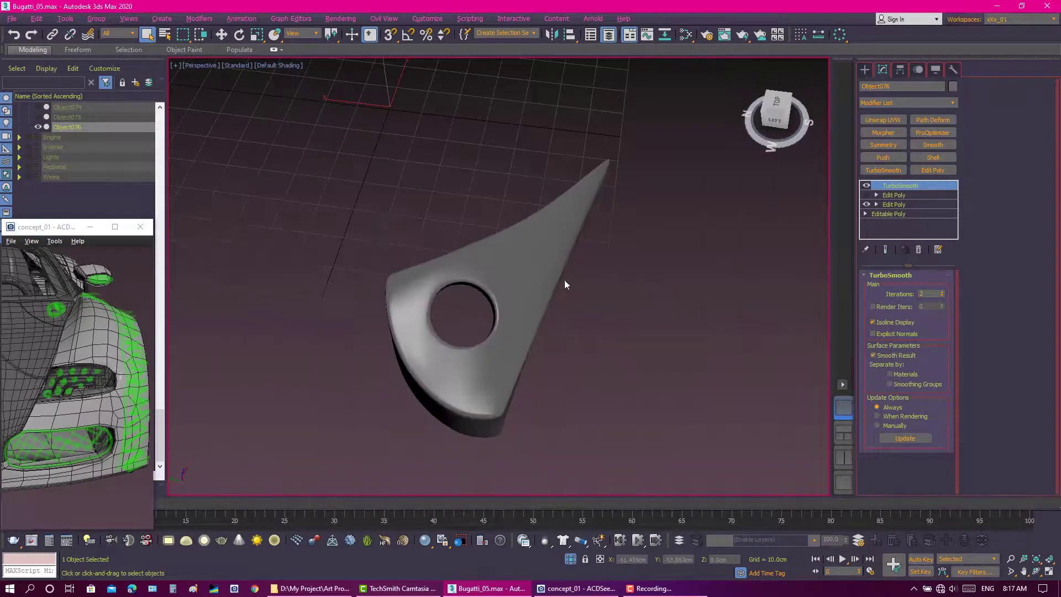
{"action": "key", "text": "z"}
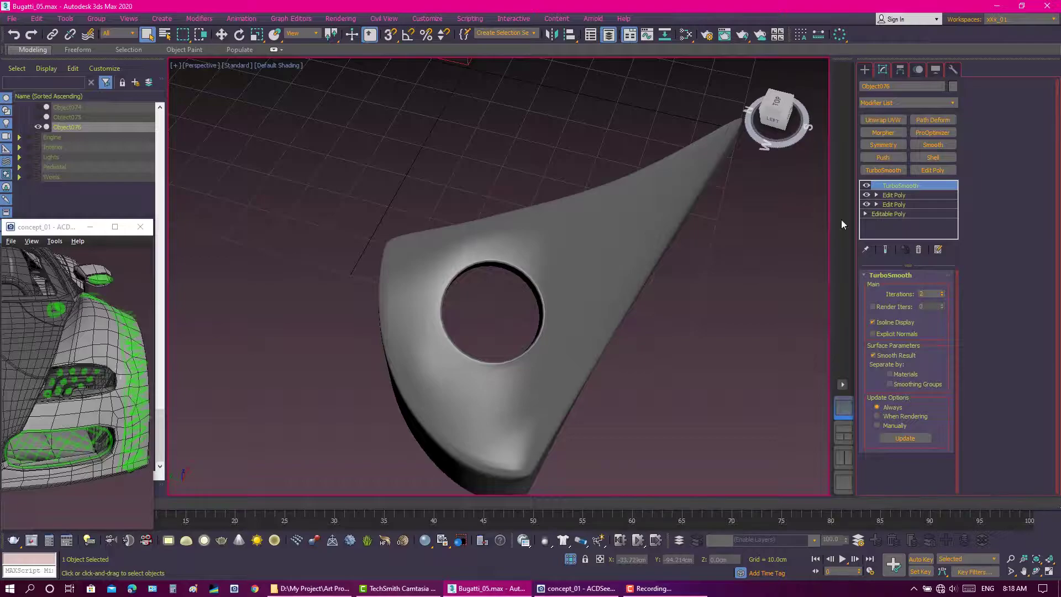
{"action": "key", "text": "alt+q"}
{"action": "left_click", "coordinate": [469, 381]}
Save the scene as Bugatti_04.max, overwriting the existing file.
{"action": "scroll", "coordinate": [558, 358], "scroll_direction": "down", "scroll_amount": 2}
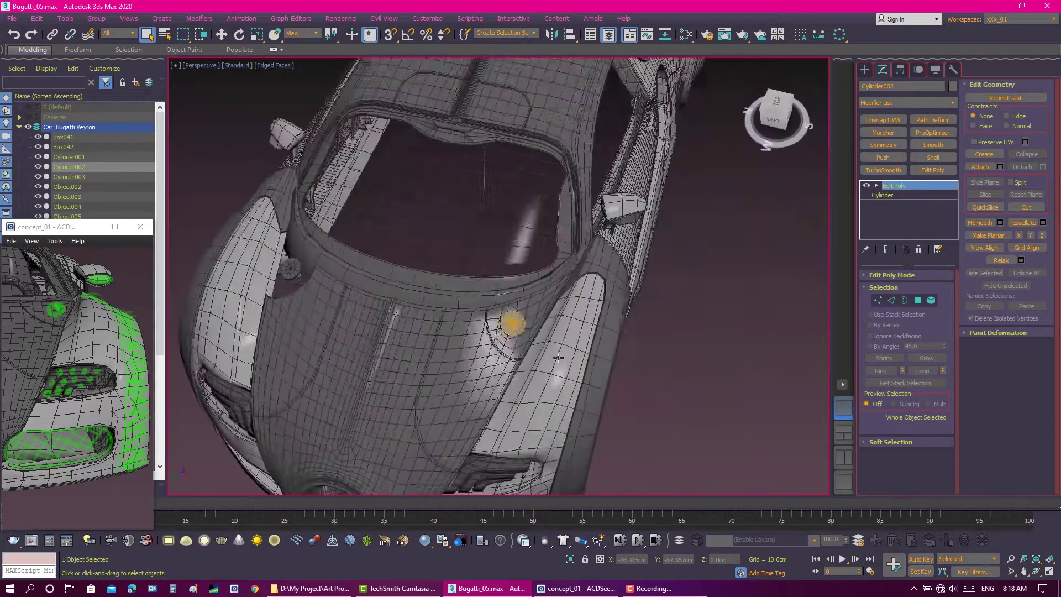
{"action": "middle_click_drag", "start_coordinate": [558, 358], "coordinate": [531, 310], "text": "alt"}
{"action": "left_click", "coordinate": [531, 310], "text": "ctrl"}
{"action": "left_click", "coordinate": [12, 18]}
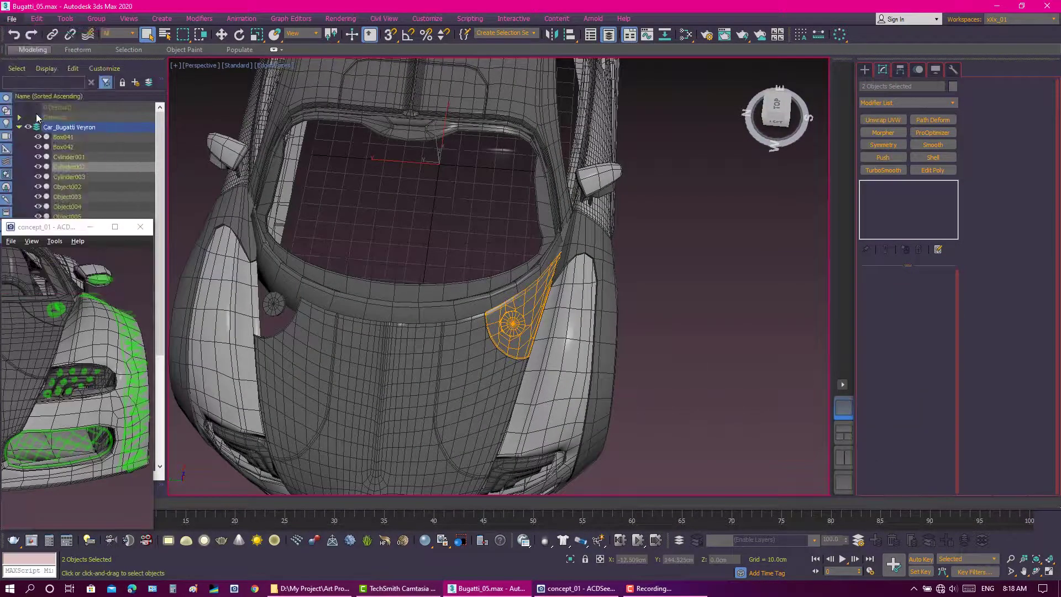
{"action": "left_click", "coordinate": [55, 108]}
{"action": "double_click", "coordinate": [104, 111]}
{"action": "left_click", "coordinate": [572, 333]}
Isolate the disc and panel, then enter Vertex mode in the panel's top Edit Poly.
{"action": "key", "text": "alt+q"}
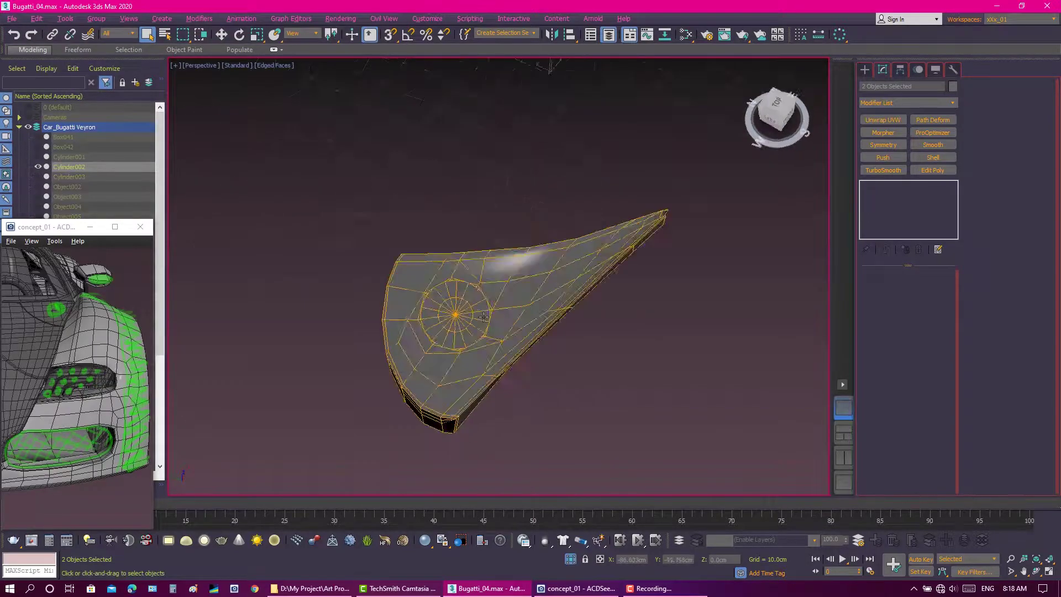
{"action": "middle_click_drag", "start_coordinate": [572, 333], "coordinate": [508, 316], "text": "alt"}
{"action": "left_click", "coordinate": [508, 315]}
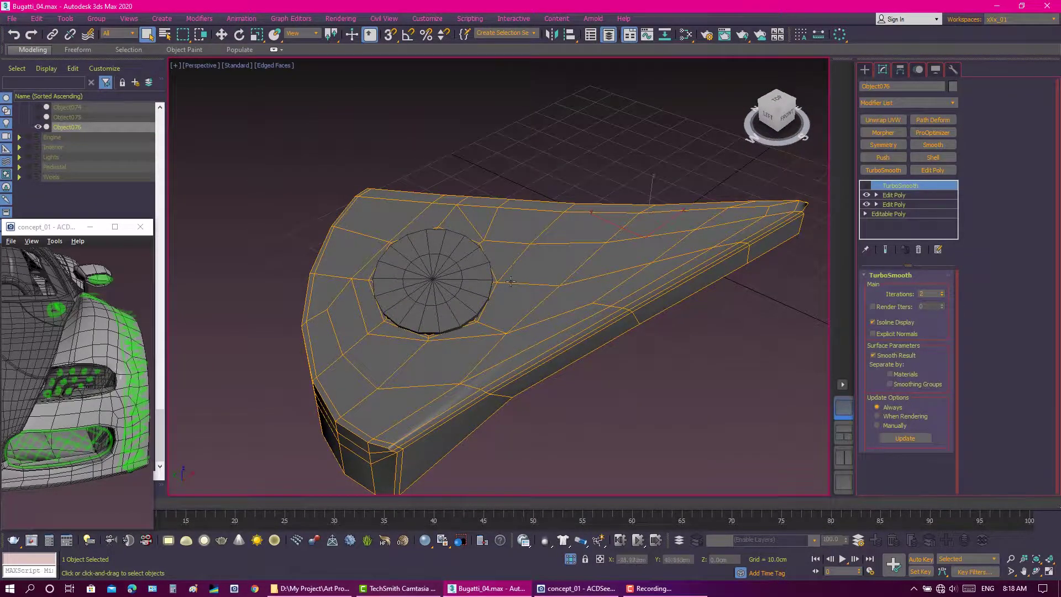
{"action": "left_click", "coordinate": [893, 195]}
{"action": "scroll", "coordinate": [511, 249], "scroll_direction": "up", "scroll_amount": 2}
{"action": "key", "text": "1"}
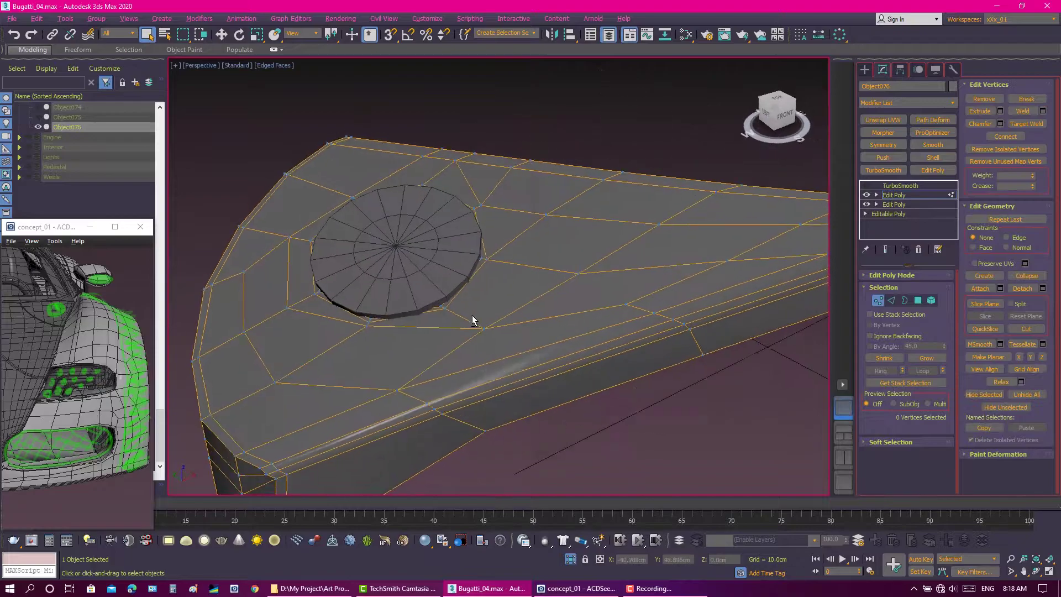
Move vertices around the panel's circular opening.
{"action": "mouse_move", "coordinate": [472, 315]}
{"action": "middle_mouse_down", "text": "alt"}
{"action": "mouse_move", "coordinate": [488, 360]}
{"action": "mouse_move", "coordinate": [508, 343]}
{"action": "mouse_move", "coordinate": [518, 350]}
{"action": "middle_mouse_up", "text": "alt"}
{"action": "left_click", "coordinate": [359, 330]}
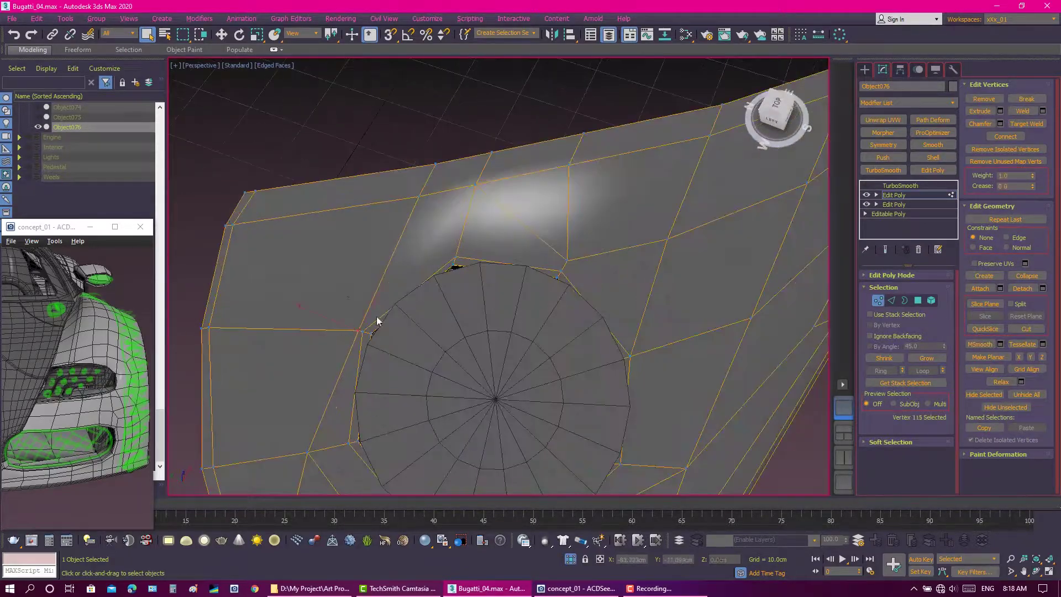
{"action": "right_click", "coordinate": [436, 290]}
{"action": "left_click", "coordinate": [452, 283]}
{"action": "scroll", "coordinate": [441, 298], "scroll_direction": "up", "scroll_amount": 2}
{"action": "middle_click_drag", "start_coordinate": [440, 296], "coordinate": [458, 315], "text": "alt"}
{"action": "left_click", "coordinate": [451, 333]}
{"action": "mouse_move", "coordinate": [596, 301]}
{"action": "middle_mouse_down", "text": "alt"}
{"action": "mouse_move", "coordinate": [530, 271]}
{"action": "mouse_move", "coordinate": [575, 315]}
{"action": "middle_mouse_up", "text": "alt"}
{"action": "scroll", "coordinate": [499, 208], "scroll_direction": "down", "scroll_amount": 3}
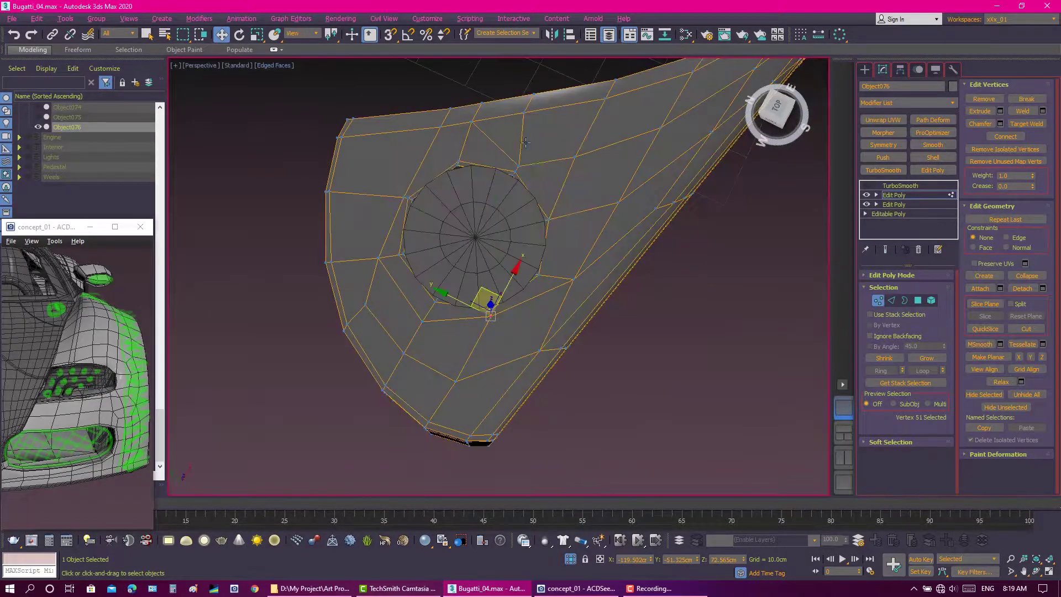
Exit vertex editing and select the round disc.
{"action": "right_click", "coordinate": [581, 237]}
{"action": "left_click", "coordinate": [623, 192]}
{"action": "left_click", "coordinate": [697, 299]}
{"action": "left_click", "coordinate": [510, 252]}
Isolate the disc in a maximised perspective view and select it.
{"action": "key", "text": "alt+q"}
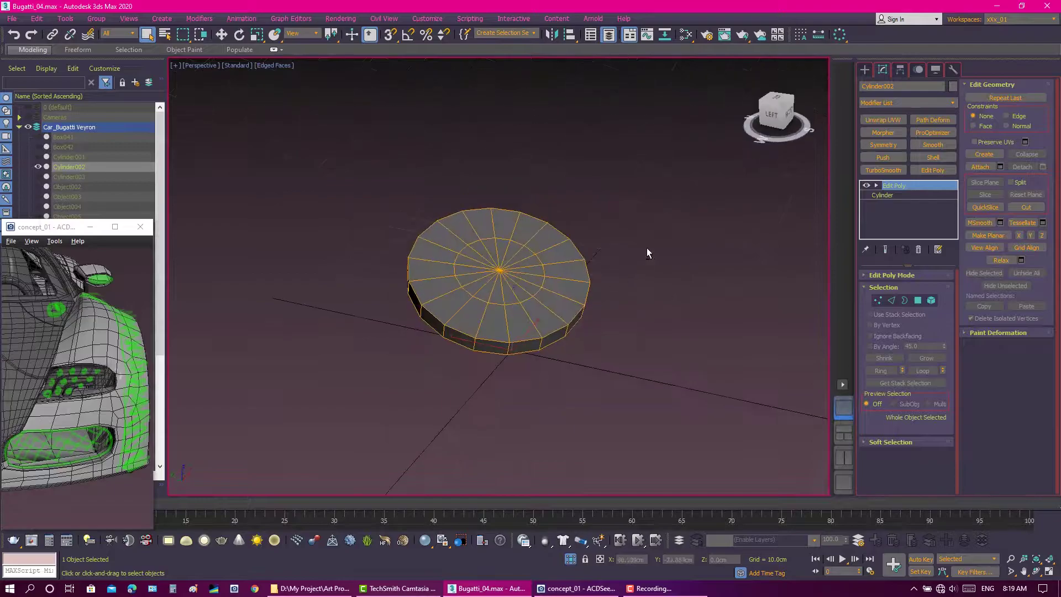
{"action": "key", "text": "alt+w"}
{"action": "left_click", "coordinate": [593, 367]}
{"action": "key", "text": "alt+w"}
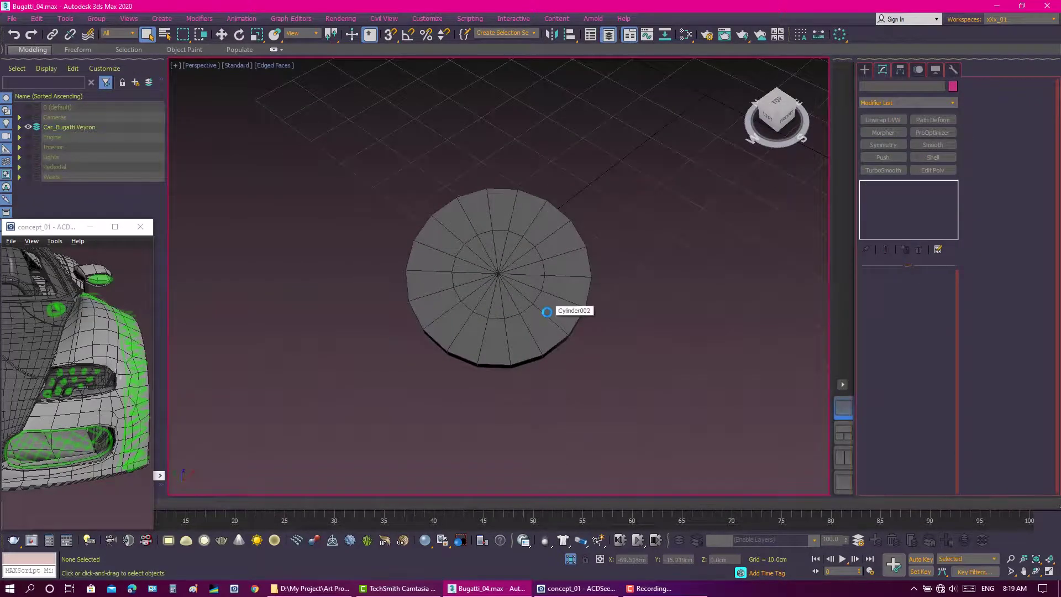
{"action": "left_click", "coordinate": [546, 311]}
{"action": "scroll", "coordinate": [547, 312], "scroll_direction": "up", "scroll_amount": 2}
{"action": "mouse_move", "coordinate": [546, 311]}
{"action": "middle_mouse_down", "text": "alt"}
{"action": "mouse_move", "coordinate": [623, 218]}
{"action": "mouse_move", "coordinate": [719, 241]}
{"action": "mouse_move", "coordinate": [662, 286]}
{"action": "mouse_move", "coordinate": [516, 249]}
{"action": "middle_mouse_up", "text": "alt"}
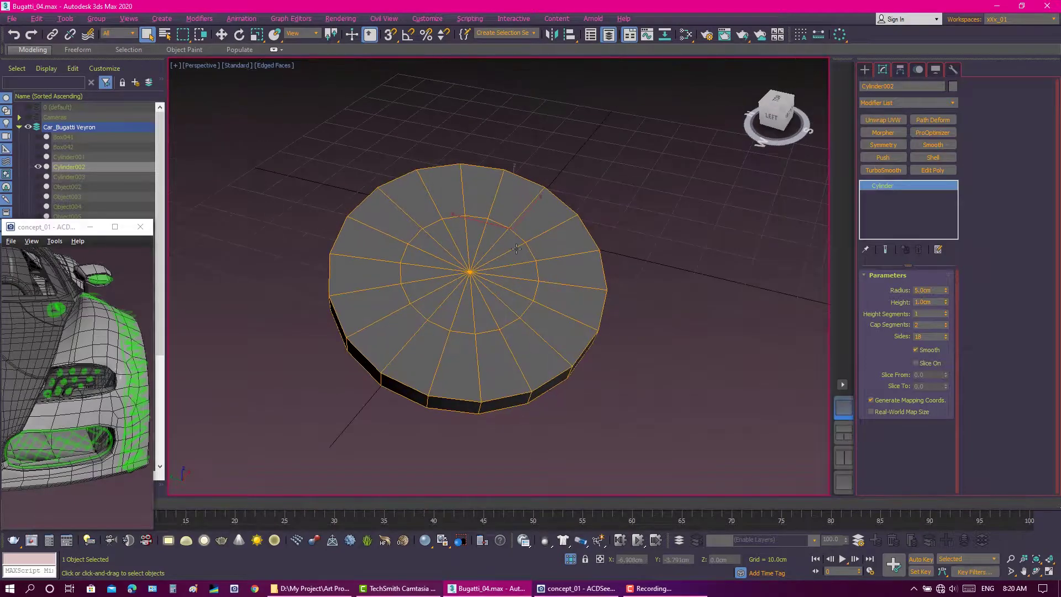
Set the disc to 42 sides and lower its cap segments to 6.
{"action": "double_click", "coordinate": [929, 336]}
{"action": "type", "text": "42"}
{"action": "key", "text": "Return"}
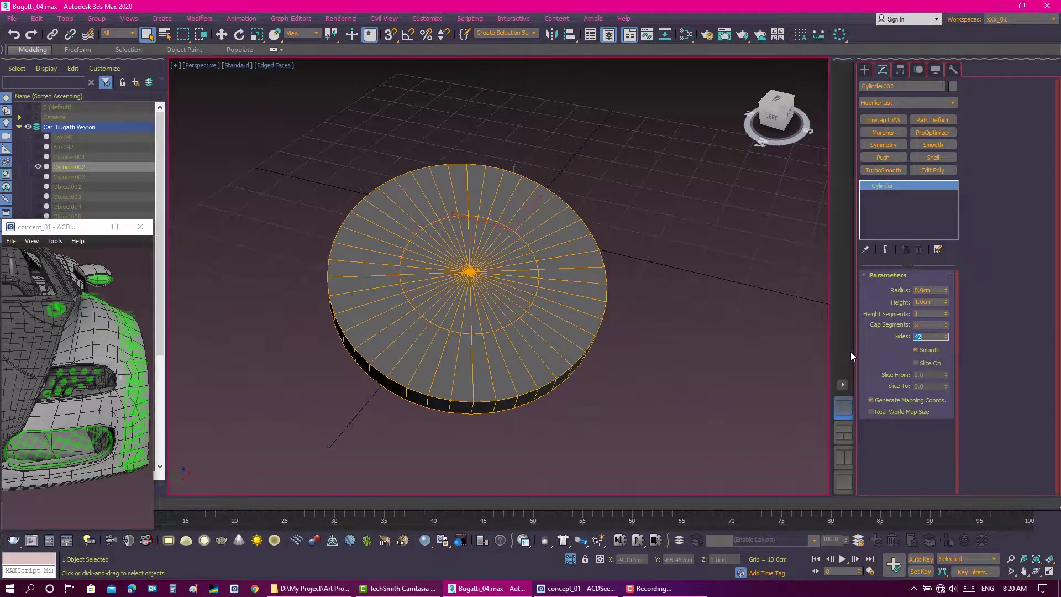
{"action": "left_click", "coordinate": [946, 327]}
{"action": "left_click", "coordinate": [945, 326]}
Add an Edit Poly modifier to the disc and select its centre cap polygons.
{"action": "left_click", "coordinate": [932, 170]}
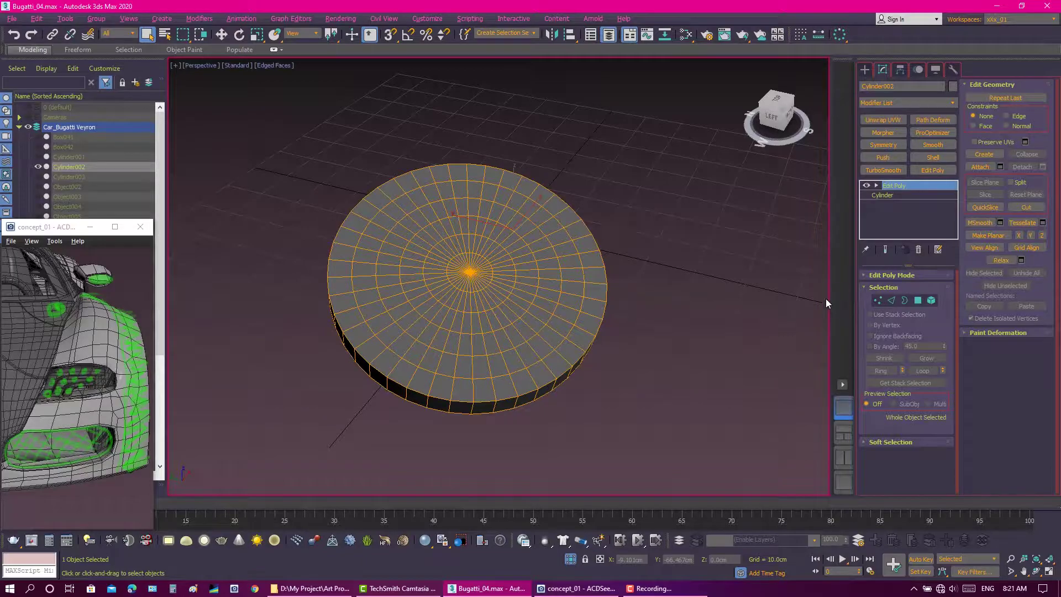
{"action": "left_click", "coordinate": [877, 300]}
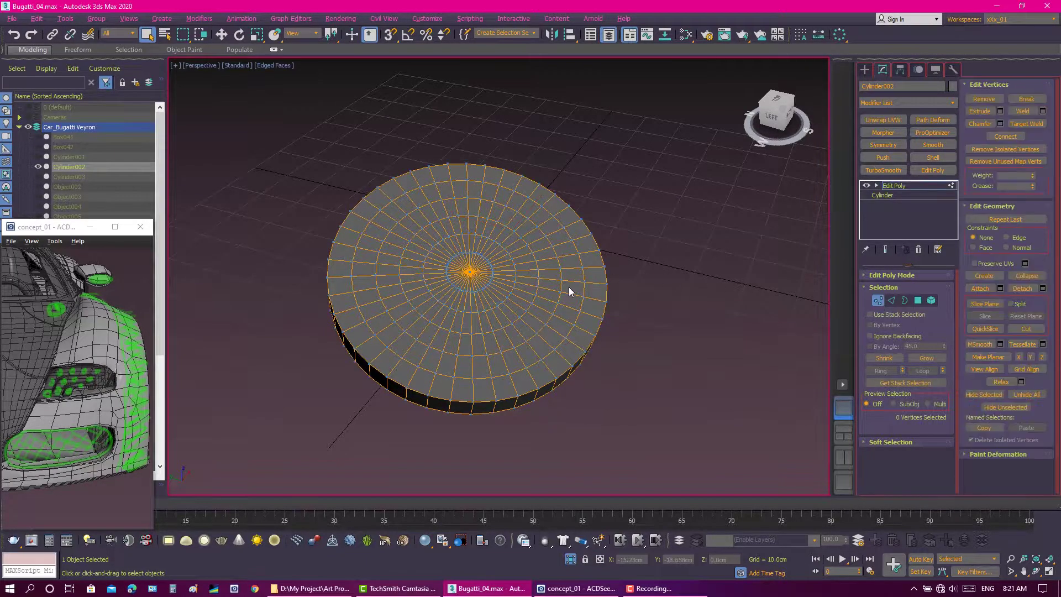
{"action": "middle_click_drag", "start_coordinate": [568, 287], "coordinate": [545, 312], "text": "alt"}
{"action": "key", "text": "4"}
{"action": "left_click_drag", "start_coordinate": [442, 246], "coordinate": [497, 301]}
{"action": "middle_click_drag", "start_coordinate": [486, 259], "coordinate": [521, 303], "text": "alt"}
{"action": "left_click", "coordinate": [879, 300]}
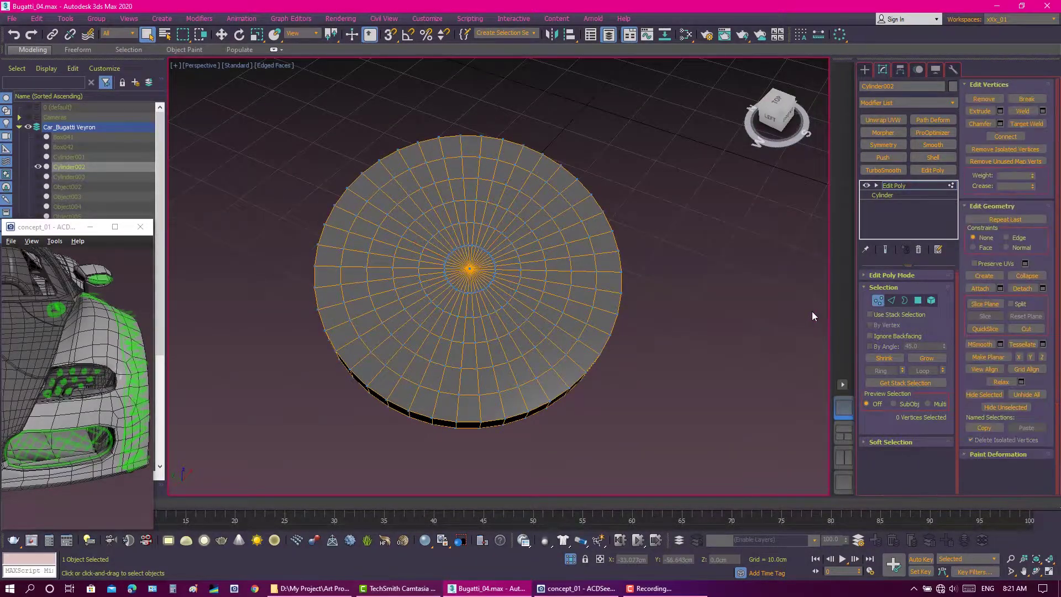
{"action": "middle_click_drag", "start_coordinate": [550, 269], "coordinate": [688, 298], "text": "alt"}
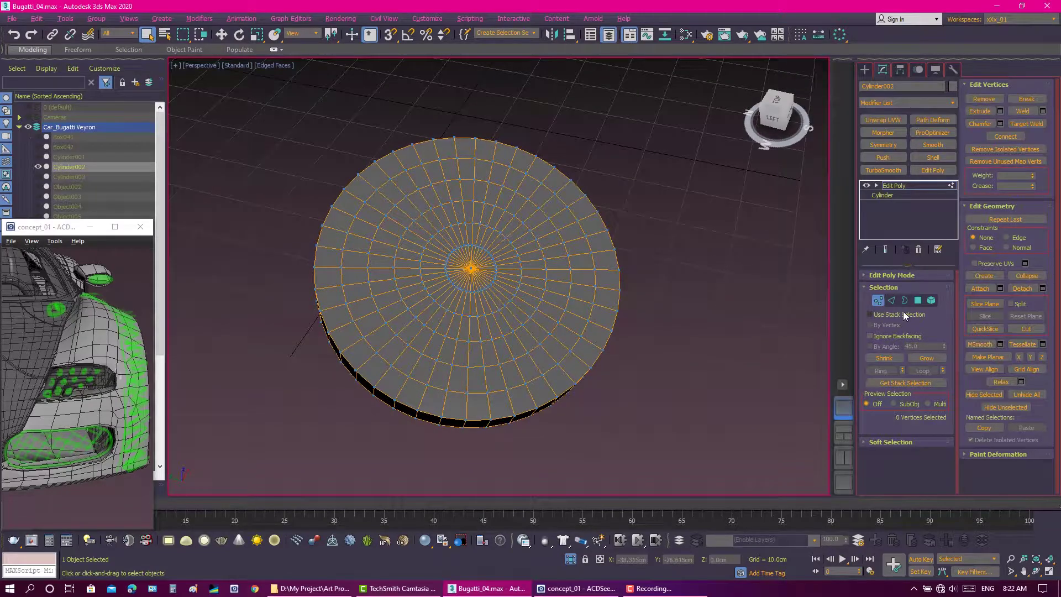
Select and delete the disc's bottom face polygons, leaving an open ring.
{"action": "left_click", "coordinate": [918, 300]}
{"action": "left_click", "coordinate": [471, 269]}
{"action": "mouse_move", "coordinate": [497, 249]}
{"action": "middle_mouse_down", "text": "alt"}
{"action": "mouse_move", "coordinate": [497, 293]}
{"action": "mouse_move", "coordinate": [497, 248]}
{"action": "middle_mouse_up", "text": "alt"}
{"action": "triple_click", "coordinate": [917, 356]}
{"action": "middle_click_drag", "start_coordinate": [654, 337], "coordinate": [665, 317], "text": "alt"}
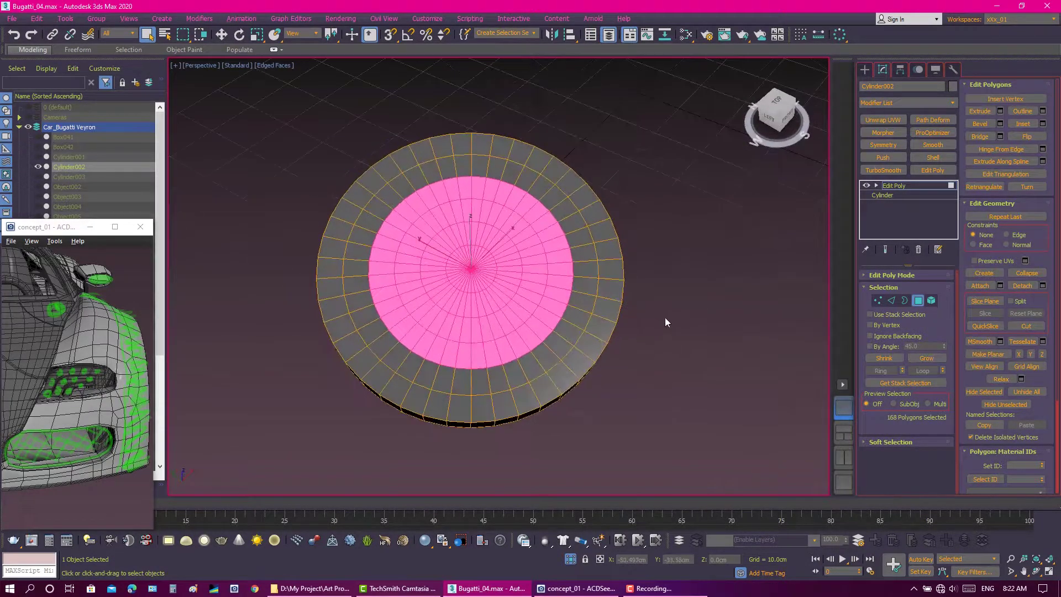
{"action": "left_click", "coordinate": [665, 317]}
{"action": "middle_click_drag", "start_coordinate": [666, 279], "coordinate": [553, 265], "text": "alt"}
{"action": "left_click", "coordinate": [504, 277]}
{"action": "triple_click", "coordinate": [916, 358]}
{"action": "left_click", "coordinate": [915, 358]}
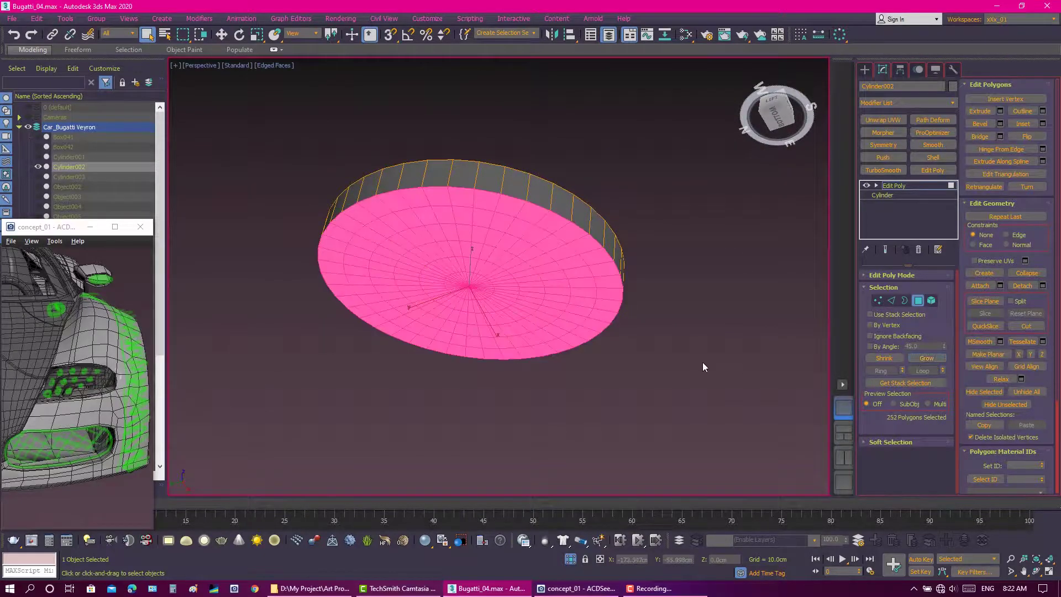
{"action": "key", "text": "Delete"}
Cap the disc's inner open border.
{"action": "middle_click_drag", "start_coordinate": [704, 367], "coordinate": [855, 303], "text": "alt"}
{"action": "left_click", "coordinate": [904, 300]}
{"action": "key", "text": "ctrl+a"}
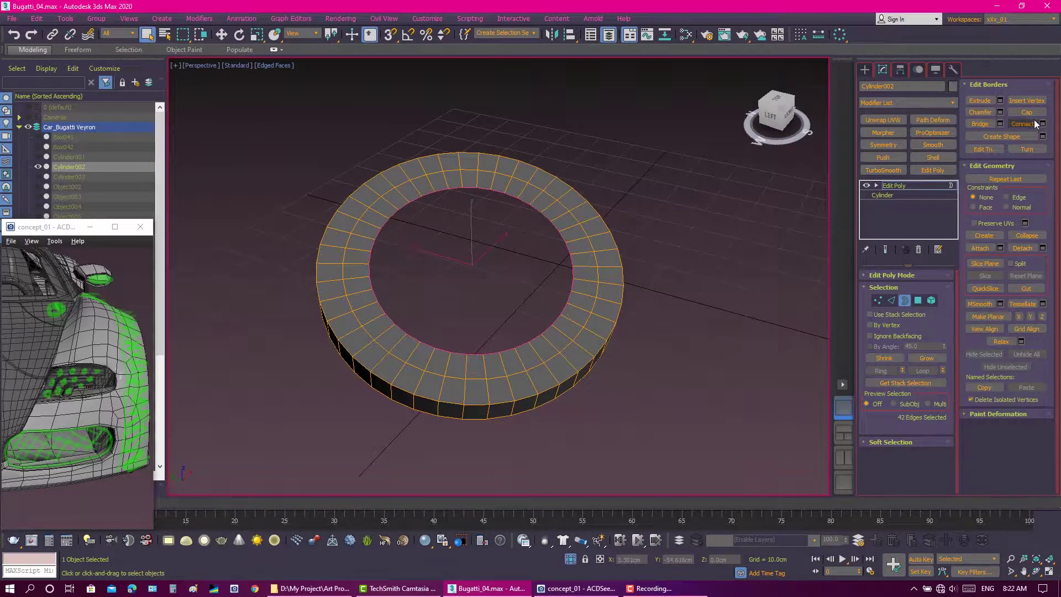
{"action": "left_click", "coordinate": [1027, 112]}
Cut radial edges across the central cap, meeting at its centre like spokes.
{"action": "left_click", "coordinate": [878, 300]}
{"action": "middle_click_drag", "start_coordinate": [585, 259], "coordinate": [599, 322], "text": "alt"}
{"action": "right_click", "coordinate": [575, 296]}
{"action": "left_click", "coordinate": [558, 194]}
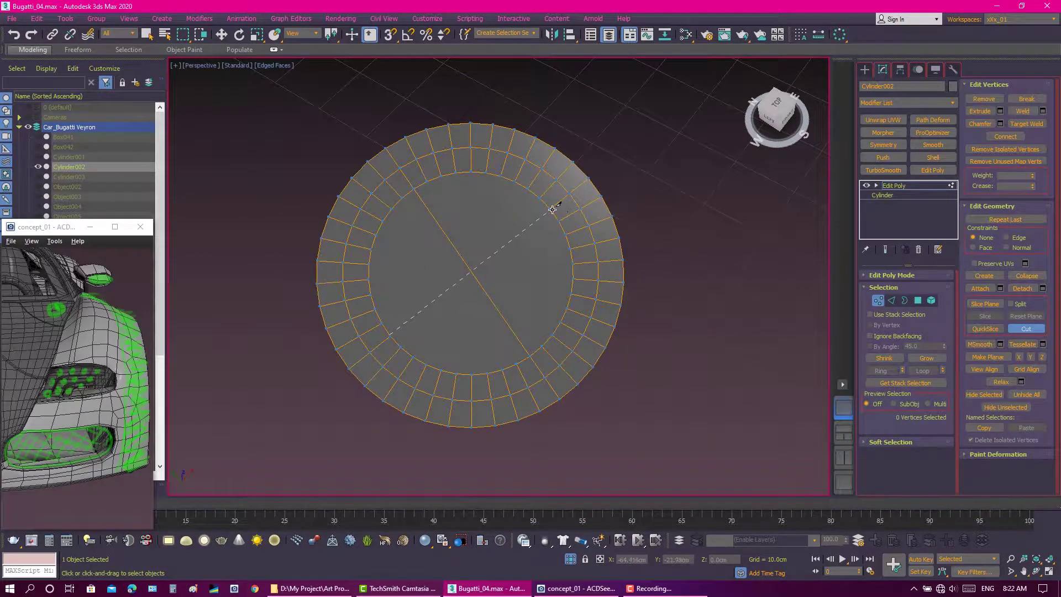
{"action": "mouse_move", "coordinate": [560, 219]}
{"action": "middle_mouse_down", "text": "alt"}
{"action": "mouse_move", "coordinate": [580, 219]}
{"action": "mouse_move", "coordinate": [532, 227]}
{"action": "mouse_move", "coordinate": [496, 255]}
{"action": "middle_mouse_up", "text": "alt"}
{"action": "left_click", "coordinate": [529, 198]}
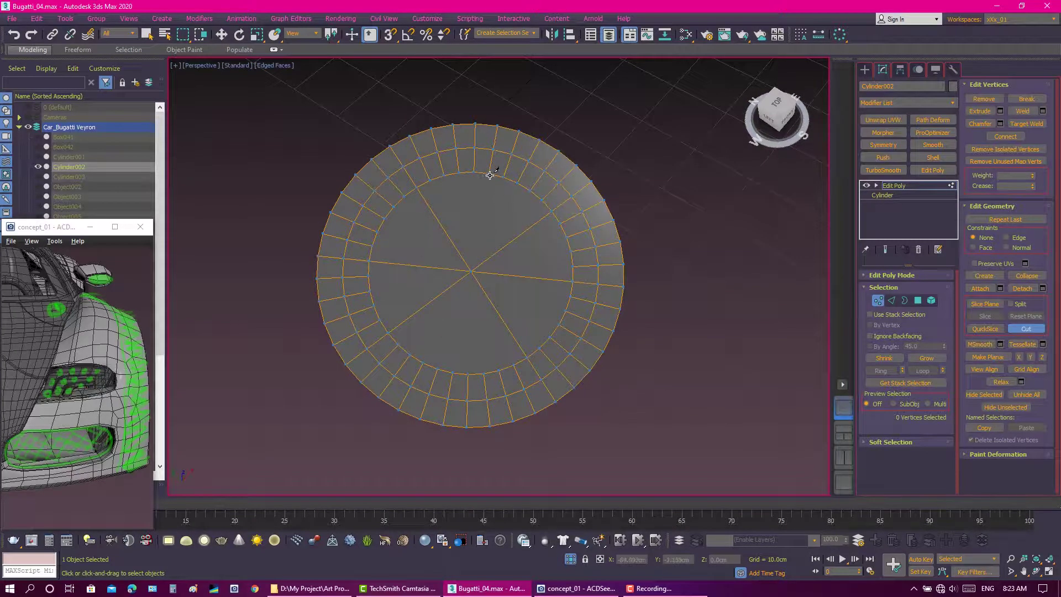
{"action": "right_click", "coordinate": [466, 340]}
Start a Standard Primitives Cylinder with AutoGrid for drawing on the disc's surface.
{"action": "middle_click_drag", "start_coordinate": [467, 340], "coordinate": [471, 254], "text": "alt"}
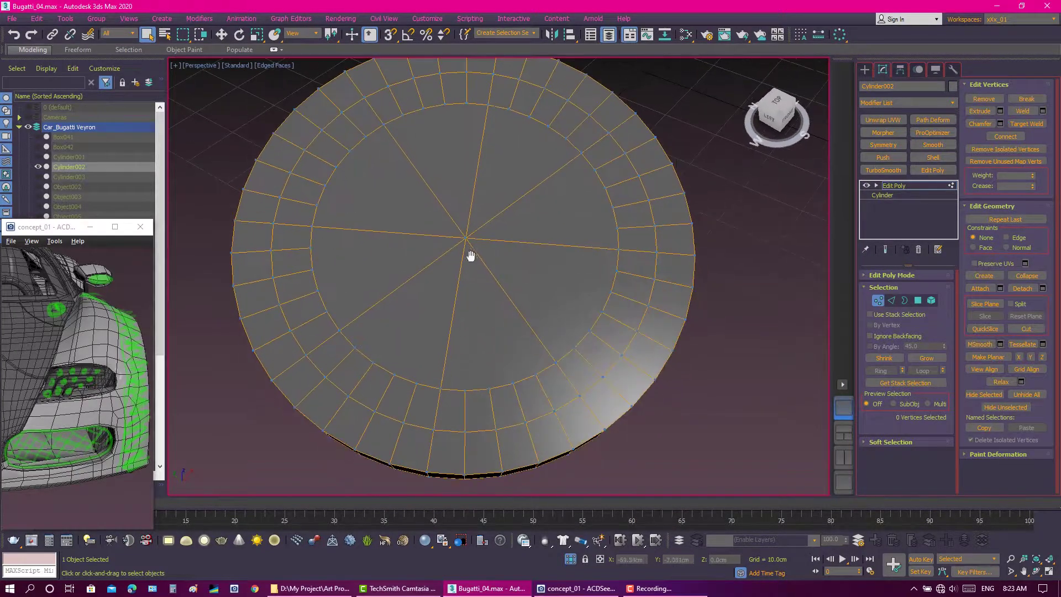
{"action": "scroll", "coordinate": [493, 267], "scroll_direction": "down", "scroll_amount": 2}
{"action": "scroll", "coordinate": [516, 278], "scroll_direction": "down", "scroll_amount": 1}
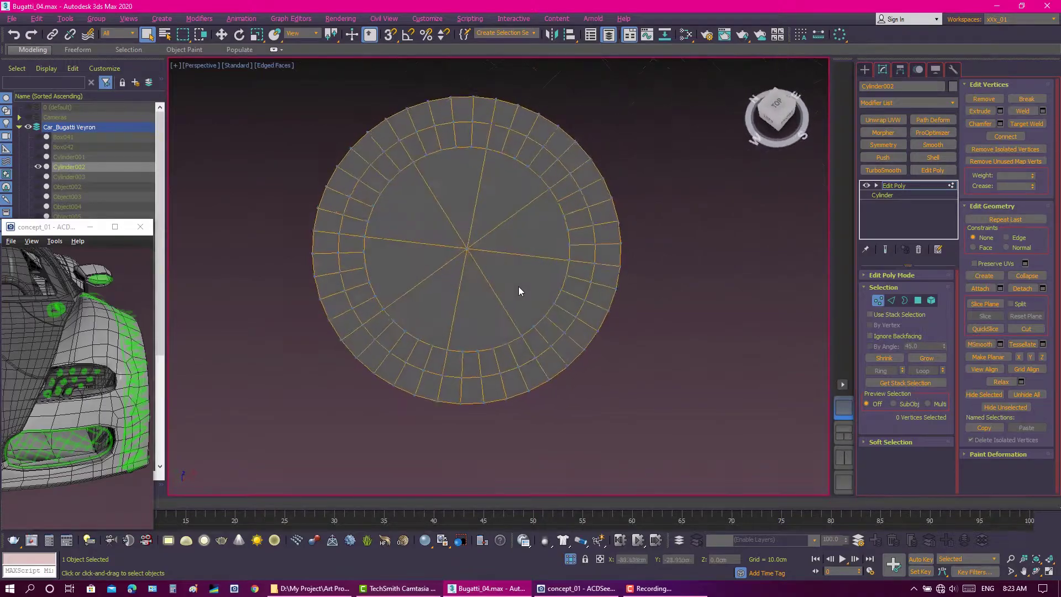
{"action": "middle_click_drag", "start_coordinate": [518, 289], "coordinate": [552, 265], "text": "alt"}
{"action": "left_click", "coordinate": [865, 69]}
{"action": "left_click", "coordinate": [883, 159]}
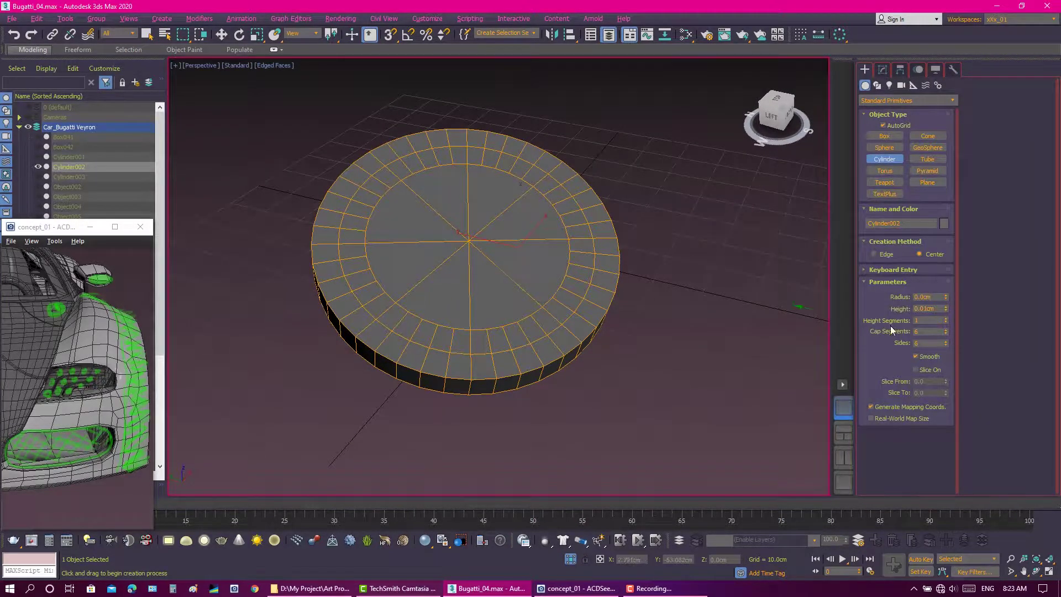
Draw a six-sided cylinder on the disc top, off centre, with 0.5cm radius and height.
{"action": "left_click_drag", "start_coordinate": [529, 281], "coordinate": [534, 279]}
{"action": "left_click", "coordinate": [513, 260]}
{"action": "left_click", "coordinate": [882, 69]}
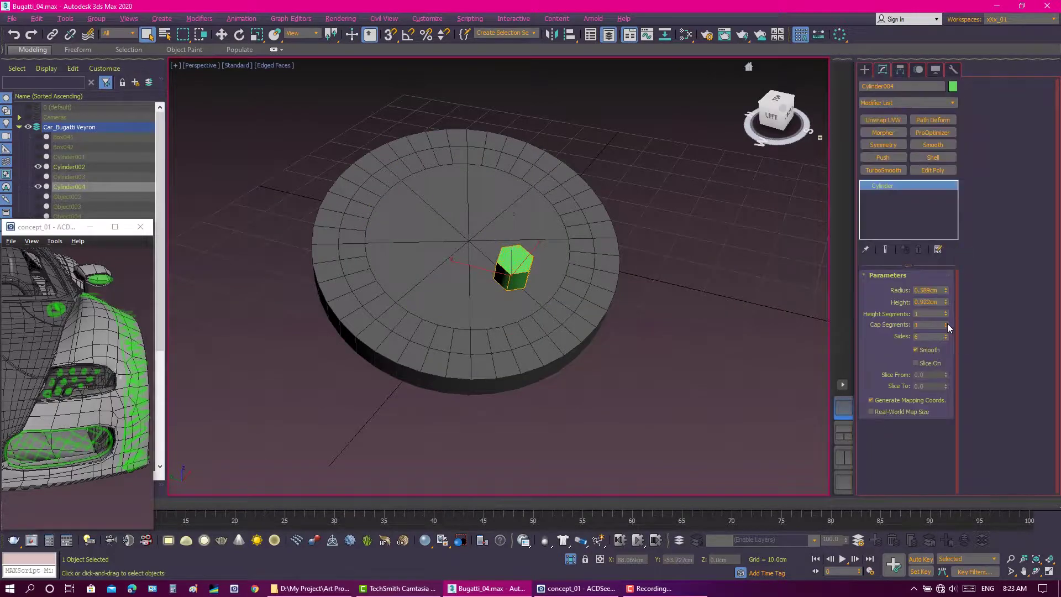
{"action": "middle_click_drag", "start_coordinate": [553, 309], "coordinate": [602, 356], "text": "alt"}
{"action": "key", "text": "w"}
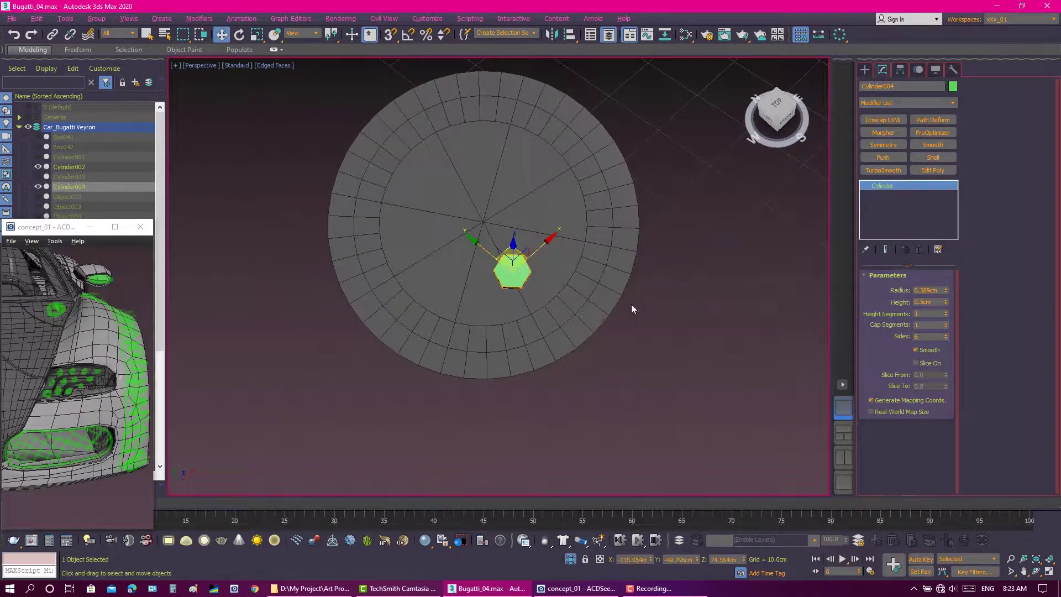
{"action": "left_click", "coordinate": [930, 290]}
{"action": "type", "text": "0.5"}
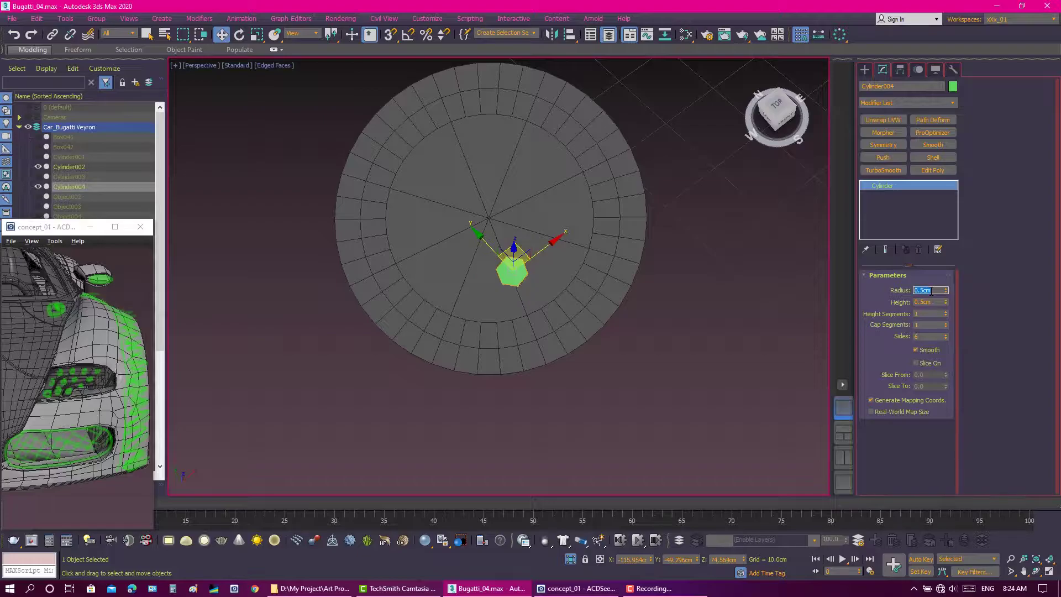
Set the move transform to local axes and reselect the disc for mesh editing.
{"action": "middle_click_drag", "start_coordinate": [514, 276], "coordinate": [561, 203], "text": "alt"}
{"action": "right_click", "coordinate": [528, 265]}
{"action": "left_click", "coordinate": [558, 253]}
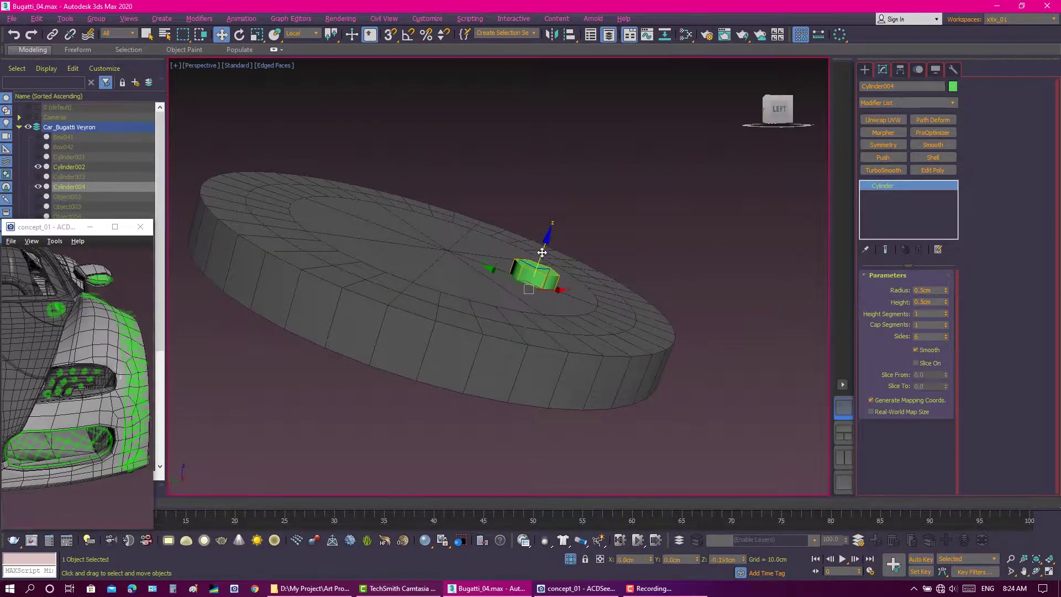
{"action": "right_click", "coordinate": [552, 286]}
{"action": "mouse_move", "coordinate": [558, 253]}
{"action": "middle_mouse_down", "text": "alt"}
{"action": "mouse_move", "coordinate": [553, 285]}
{"action": "mouse_move", "coordinate": [588, 269]}
{"action": "mouse_move", "coordinate": [564, 267]}
{"action": "middle_mouse_up", "text": "alt"}
{"action": "right_click", "coordinate": [563, 268]}
{"action": "left_click", "coordinate": [586, 301]}
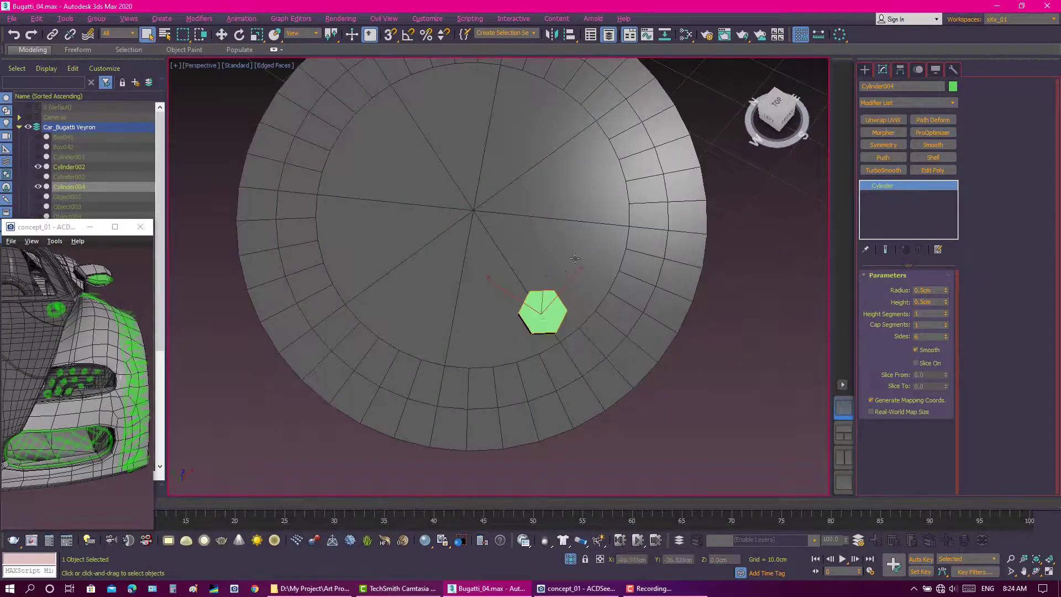
{"action": "left_click", "coordinate": [387, 249]}
{"action": "left_click", "coordinate": [931, 170]}
Cut edges tracing the hexagon outline into the disc's cap.
{"action": "key", "text": "4"}
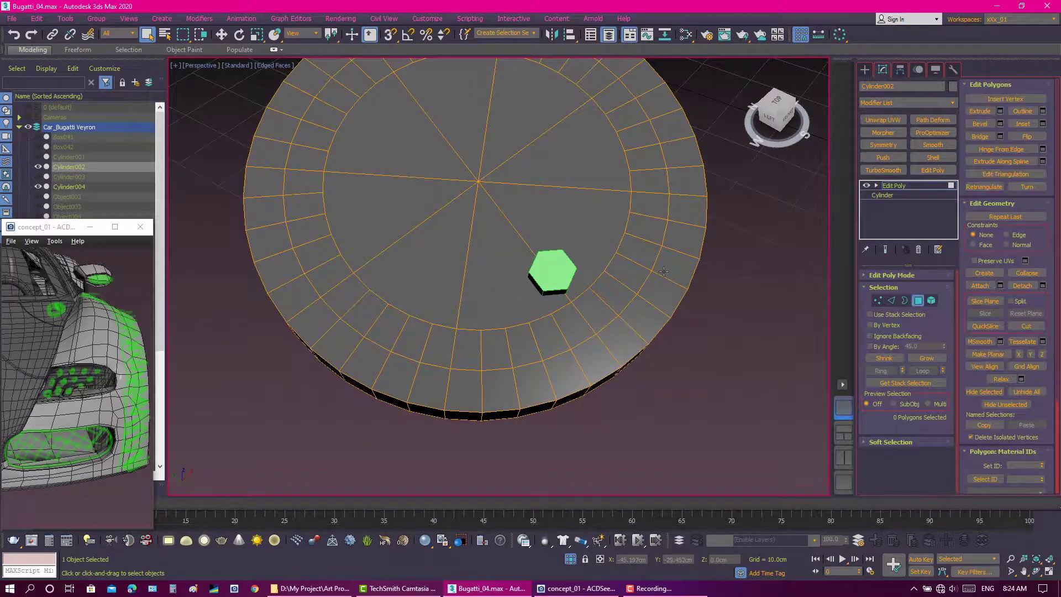
{"action": "key", "text": "1"}
{"action": "scroll", "coordinate": [588, 284], "scroll_direction": "up", "scroll_amount": 2}
{"action": "key", "text": "alt+c"}
{"action": "scroll", "coordinate": [568, 344], "scroll_direction": "up", "scroll_amount": 4}
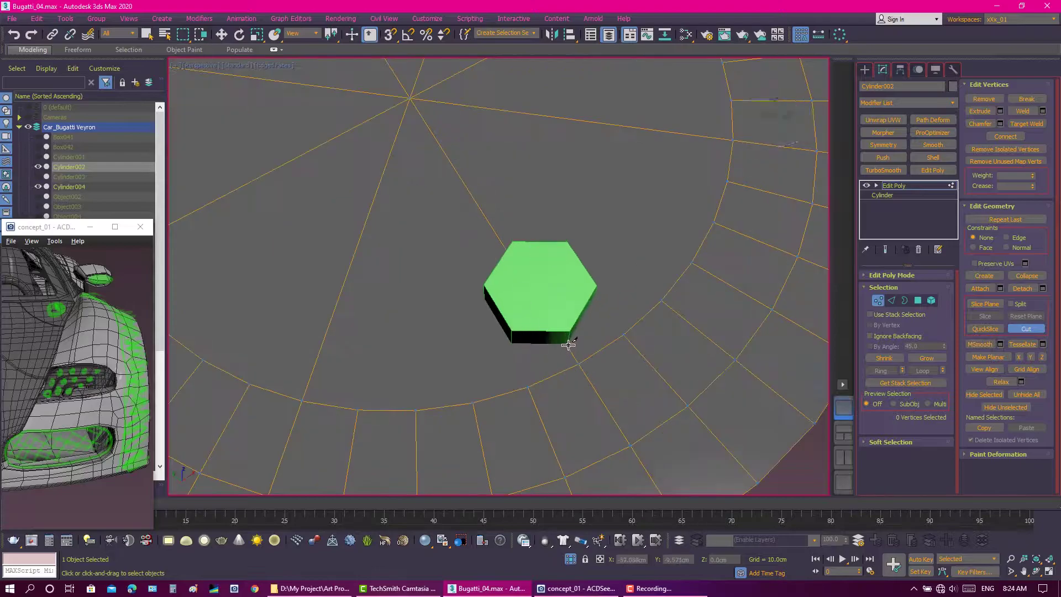
{"action": "middle_click_drag", "start_coordinate": [483, 311], "coordinate": [511, 337], "text": "alt"}
{"action": "middle_click_drag", "start_coordinate": [585, 275], "coordinate": [505, 333], "text": "alt"}
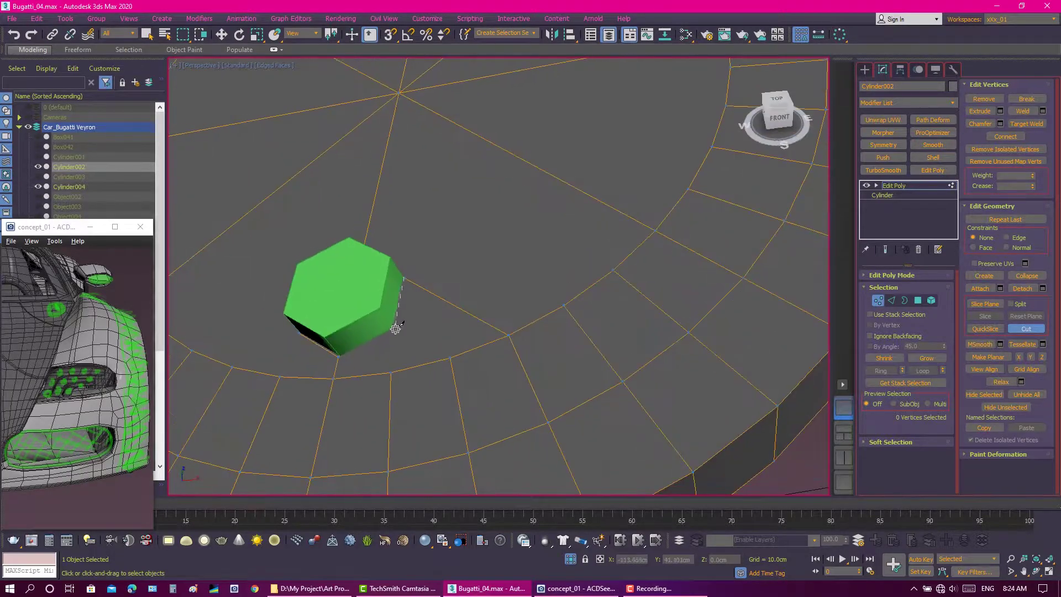
{"action": "middle_click_drag", "start_coordinate": [600, 217], "coordinate": [525, 319], "text": "alt"}
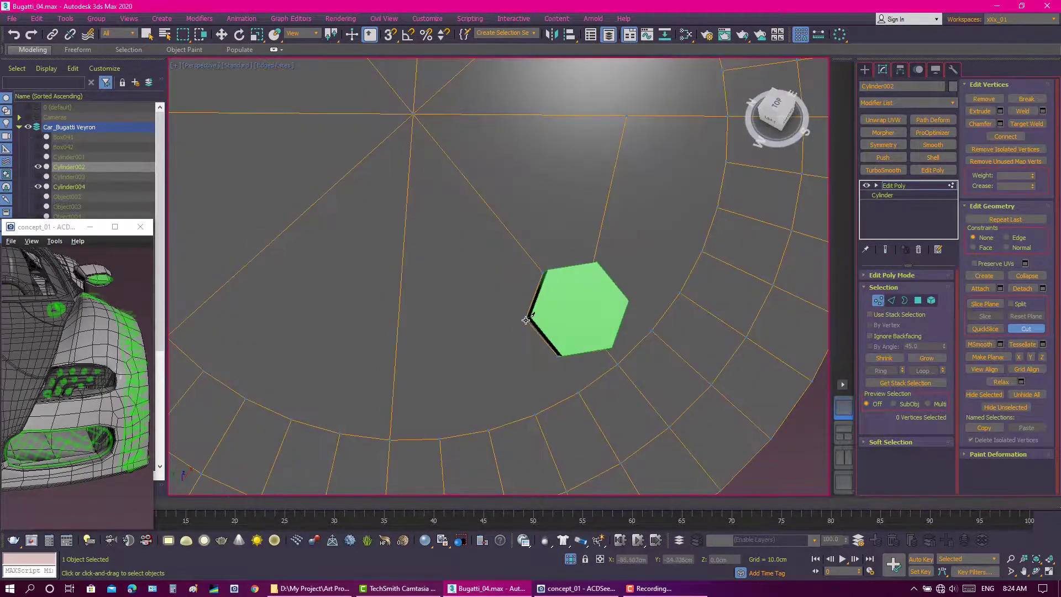
{"action": "middle_click_drag", "start_coordinate": [398, 332], "coordinate": [522, 371], "text": "alt"}
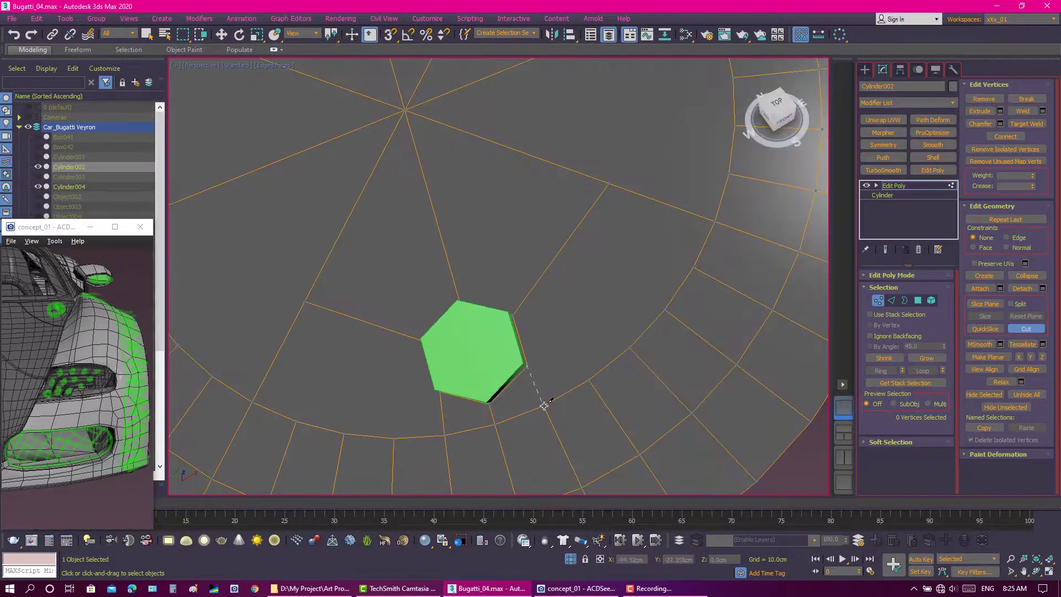
Select and remove the hexagonal polygons where the small cylinder sat.
{"action": "key", "text": "q"}
{"action": "scroll", "coordinate": [539, 393], "scroll_direction": "down", "scroll_amount": 3}
{"action": "key", "text": "4"}
{"action": "key", "text": "F3"}
{"action": "left_click", "coordinate": [542, 341]}
{"action": "key", "text": "F3"}
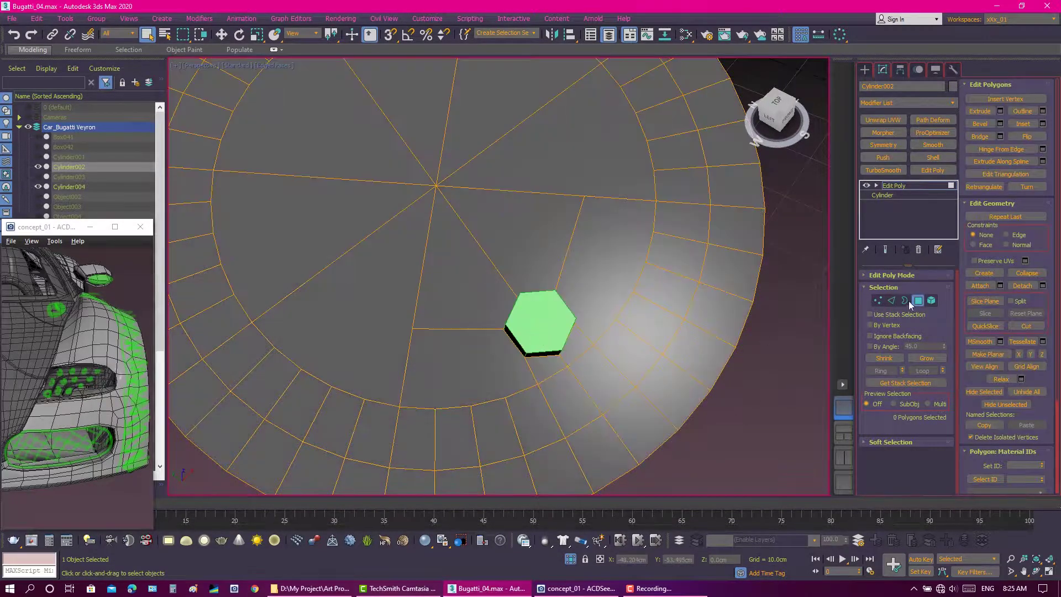
Add a TurboSmooth modifier with 1 iteration to the disc.
{"action": "left_click", "coordinate": [883, 170]}
{"action": "key", "text": "F4"}
{"action": "key", "text": "z"}
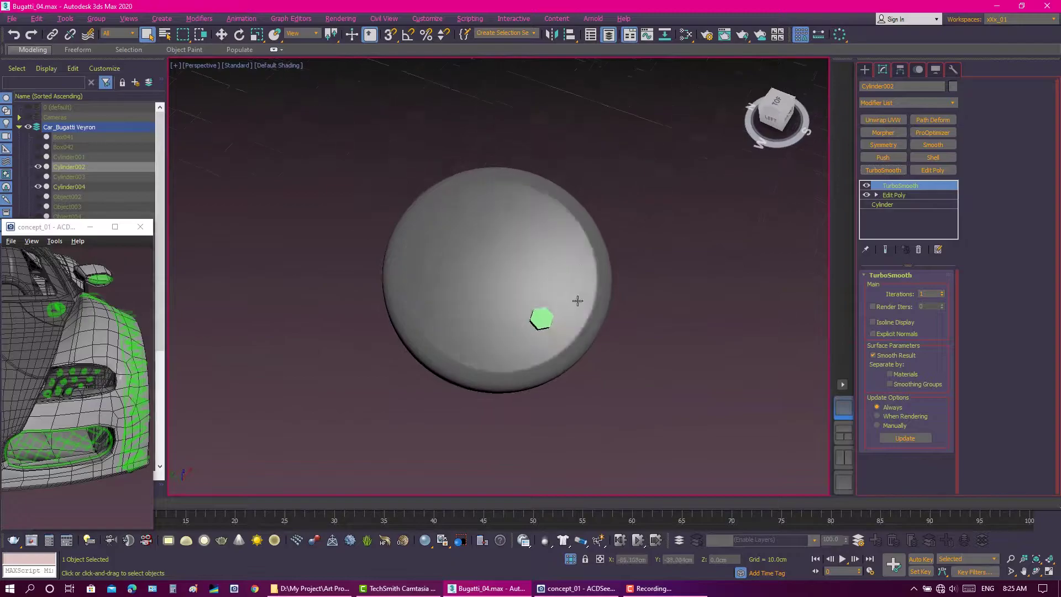
{"action": "key", "text": "F4"}
{"action": "mouse_move", "coordinate": [570, 309]}
{"action": "middle_mouse_down", "text": "alt"}
{"action": "mouse_move", "coordinate": [690, 331]}
{"action": "mouse_move", "coordinate": [567, 293]}
{"action": "middle_mouse_up", "text": "alt"}
{"action": "left_click", "coordinate": [720, 334]}
{"action": "key", "text": "shift+z"}
{"action": "key", "text": "ctrl+z"}
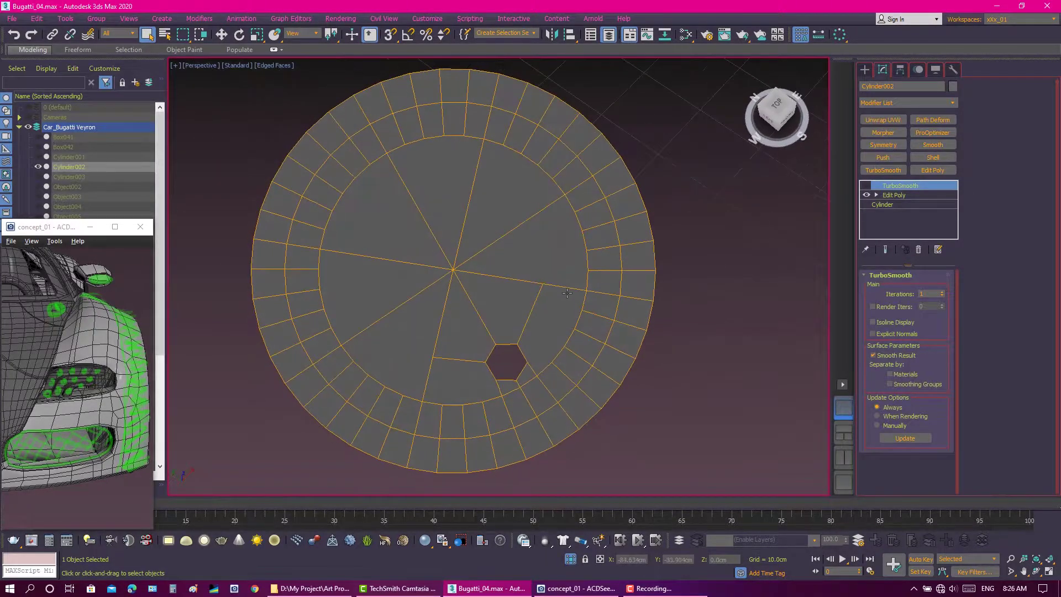
Select the hexagonal hole's border and move it along its local axes.
{"action": "left_click", "coordinate": [905, 300]}
{"action": "mouse_move", "coordinate": [636, 331]}
{"action": "middle_mouse_down", "text": "alt"}
{"action": "mouse_move", "coordinate": [545, 343]}
{"action": "mouse_move", "coordinate": [534, 324]}
{"action": "mouse_move", "coordinate": [545, 339]}
{"action": "middle_mouse_up", "text": "alt"}
{"action": "right_click", "coordinate": [511, 364], "text": "alt"}
{"action": "left_click", "coordinate": [527, 315]}
{"action": "key", "text": "w"}
{"action": "right_click", "coordinate": [535, 325], "text": "alt"}
{"action": "left_click", "coordinate": [559, 301]}
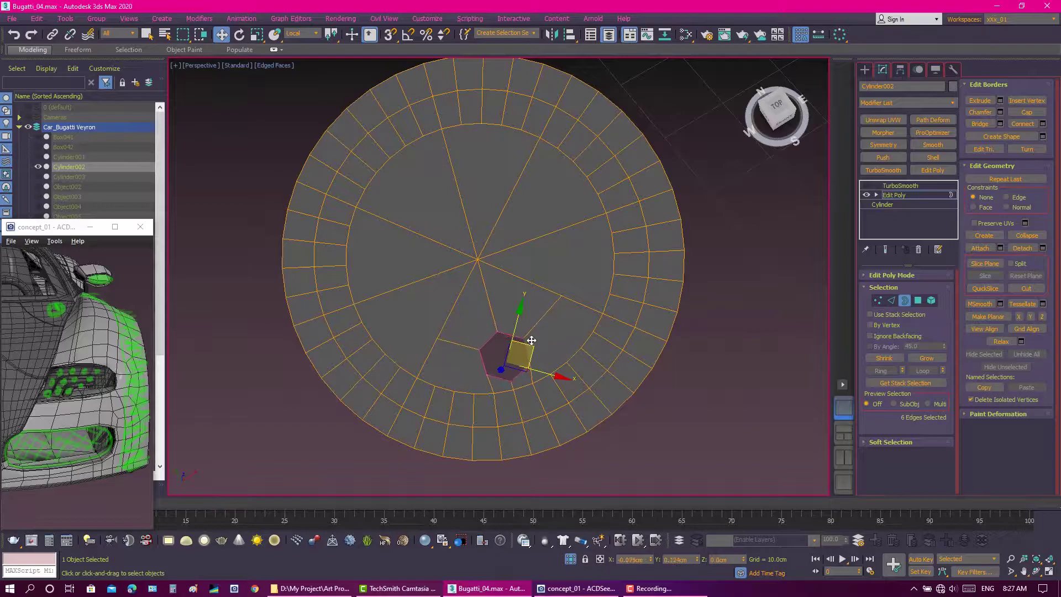
{"action": "left_click", "coordinate": [905, 300]}
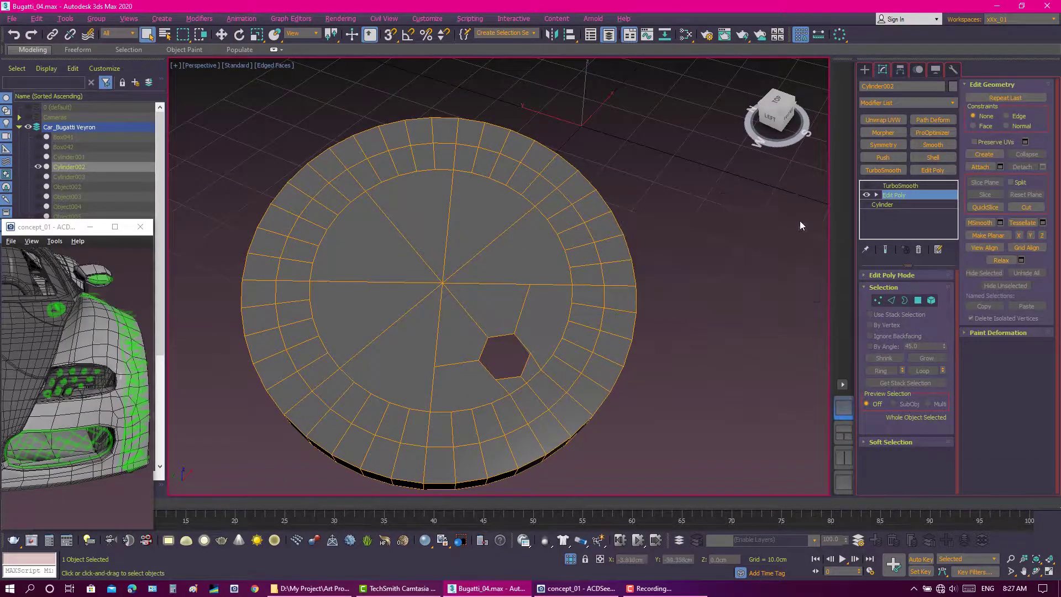
Inspect the smoothed disc and reselect it.
{"action": "left_click", "coordinate": [899, 186]}
{"action": "middle_click_drag", "start_coordinate": [800, 220], "coordinate": [836, 208], "text": "alt"}
{"action": "scroll", "coordinate": [631, 297], "scroll_direction": "down", "scroll_amount": 5}
{"action": "left_click", "coordinate": [630, 297]}
{"action": "mouse_move", "coordinate": [631, 297]}
{"action": "middle_mouse_down", "text": "alt"}
{"action": "mouse_move", "coordinate": [607, 276]}
{"action": "mouse_move", "coordinate": [505, 257]}
{"action": "mouse_move", "coordinate": [551, 213]}
{"action": "mouse_move", "coordinate": [519, 262]}
{"action": "middle_mouse_up", "text": "alt"}
{"action": "left_click", "coordinate": [497, 276]}
Set the transform coordinates to View and enable Affect Pivot Only in Hierarchy.
{"action": "left_click", "coordinate": [867, 186]}
{"action": "key", "text": "w"}
{"action": "right_click", "coordinate": [519, 262]}
{"action": "left_click", "coordinate": [551, 216]}
{"action": "mouse_move", "coordinate": [551, 215]}
{"action": "middle_mouse_down", "text": "alt"}
{"action": "mouse_move", "coordinate": [580, 239]}
{"action": "mouse_move", "coordinate": [556, 267]}
{"action": "middle_mouse_up", "text": "alt"}
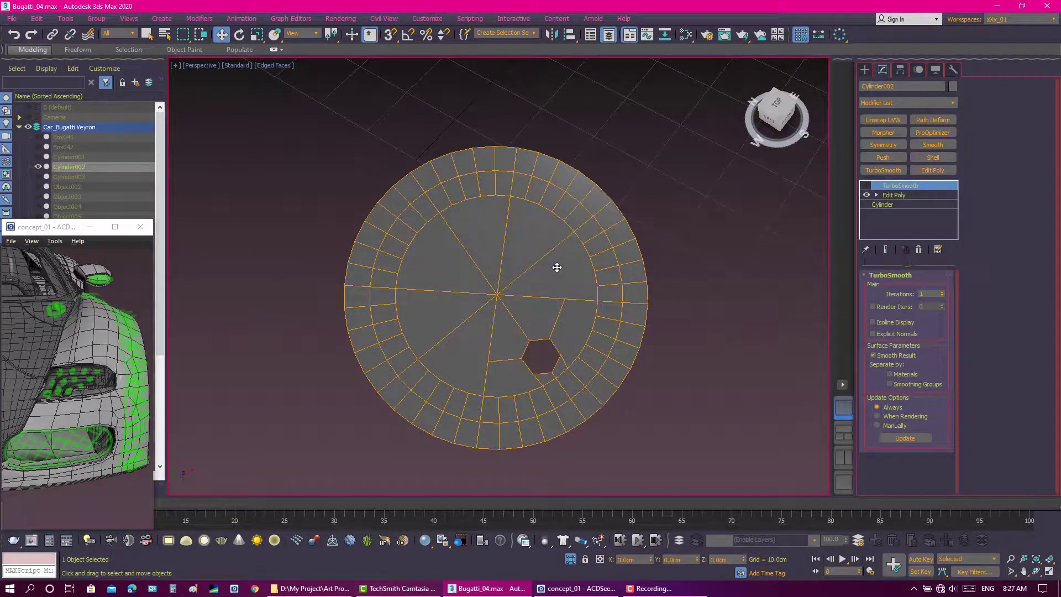
{"action": "mouse_move", "coordinate": [689, 265]}
{"action": "middle_mouse_down", "text": "alt"}
{"action": "mouse_move", "coordinate": [575, 273]}
{"action": "mouse_move", "coordinate": [672, 259]}
{"action": "middle_mouse_up", "text": "alt"}
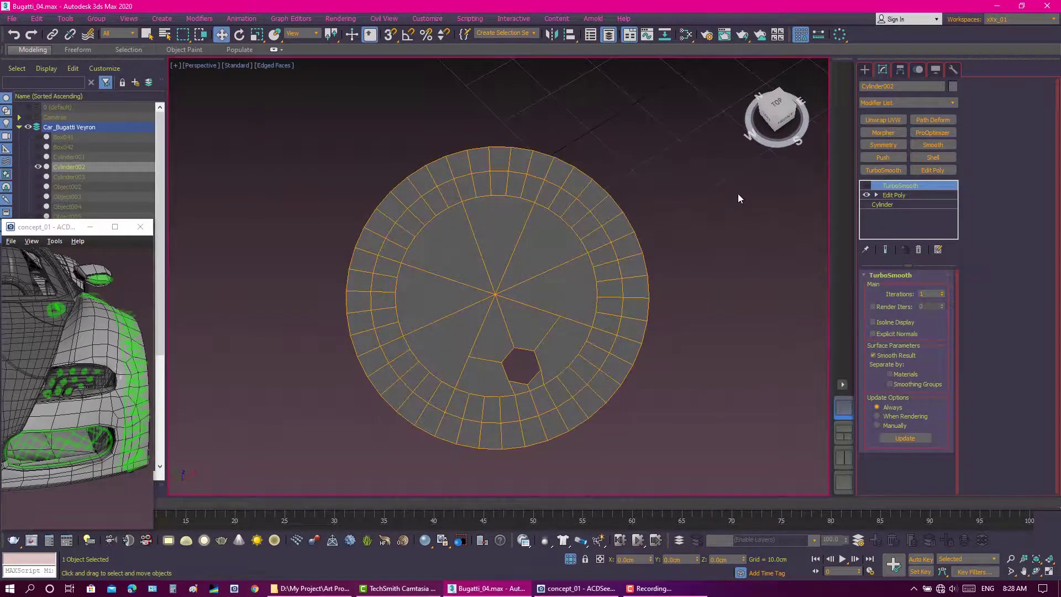
{"action": "left_click", "coordinate": [899, 69]}
{"action": "left_click", "coordinate": [906, 146]}
{"action": "mouse_move", "coordinate": [608, 220]}
{"action": "middle_mouse_down", "text": "alt"}
{"action": "mouse_move", "coordinate": [597, 257]}
{"action": "mouse_move", "coordinate": [505, 298]}
{"action": "middle_mouse_up", "text": "alt"}
Rotate the disc's pivot in View coordinates, checking it from the left and top views.
{"action": "right_click", "coordinate": [511, 302]}
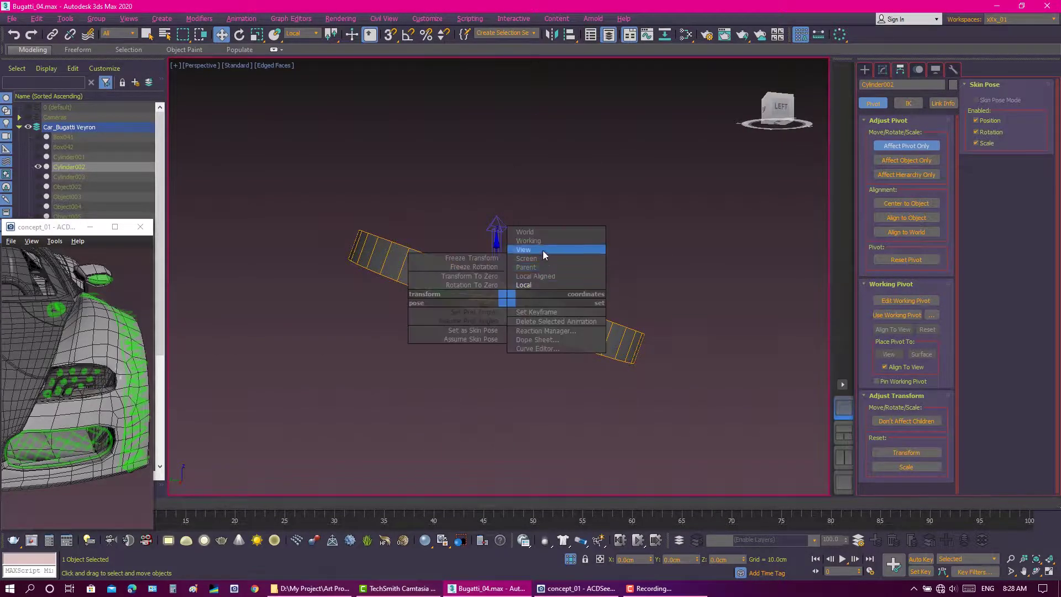
{"action": "left_click", "coordinate": [542, 251]}
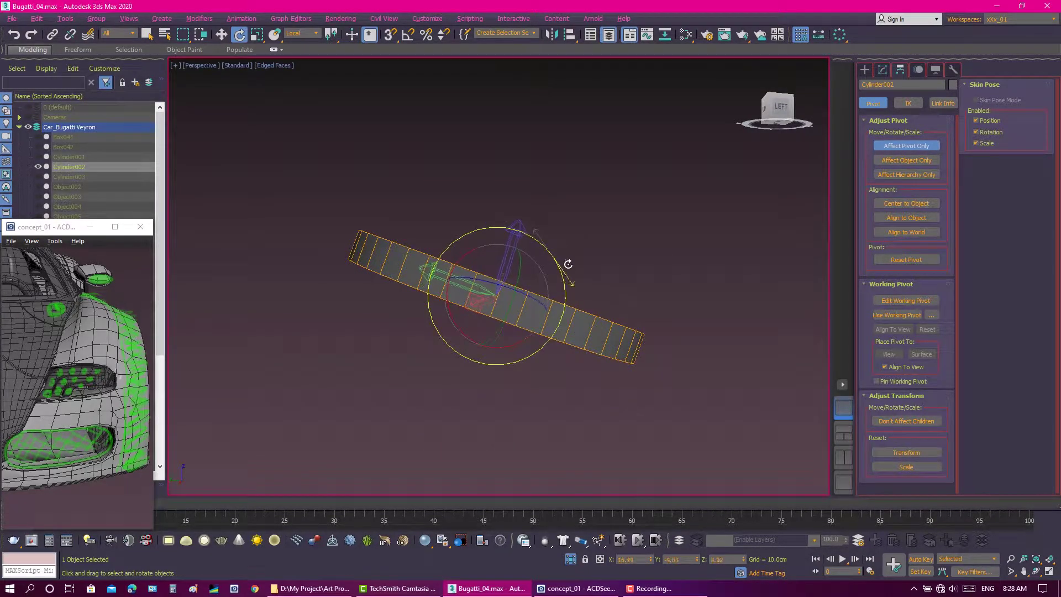
{"action": "mouse_move", "coordinate": [568, 262]}
{"action": "middle_mouse_down", "text": "alt"}
{"action": "mouse_move", "coordinate": [530, 307]}
{"action": "mouse_move", "coordinate": [521, 221]}
{"action": "mouse_move", "coordinate": [500, 221]}
{"action": "mouse_move", "coordinate": [540, 327]}
{"action": "mouse_move", "coordinate": [559, 280]}
{"action": "mouse_move", "coordinate": [571, 283]}
{"action": "middle_mouse_up", "text": "alt"}
{"action": "left_click_drag", "start_coordinate": [571, 283], "coordinate": [514, 209]}
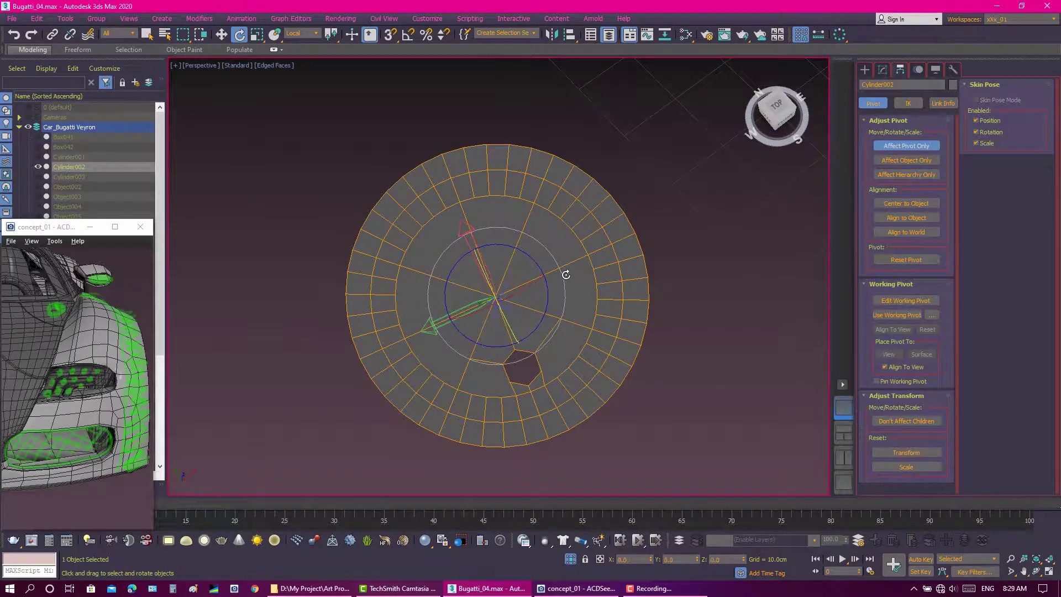
{"action": "key", "text": "shift+z"}
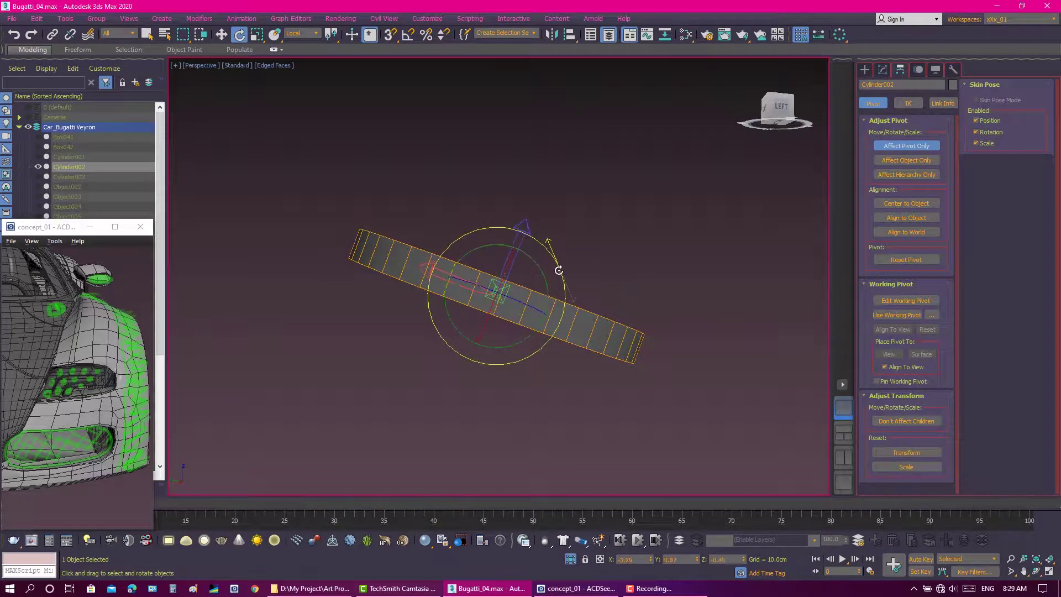
{"action": "key", "text": "shift+z"}
Insert another Edit Poly modifier below TurboSmooth in the disc's stack.
{"action": "key", "text": "q"}
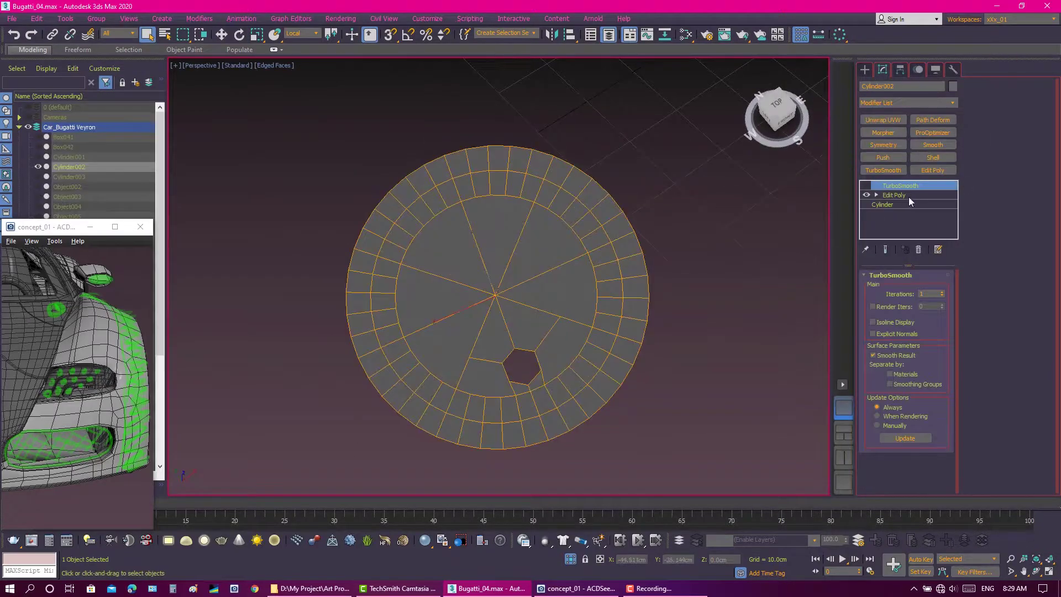
{"action": "left_click", "coordinate": [908, 197]}
{"action": "left_click", "coordinate": [932, 170]}
{"action": "middle_click_drag", "start_coordinate": [675, 247], "coordinate": [680, 221], "text": "alt"}
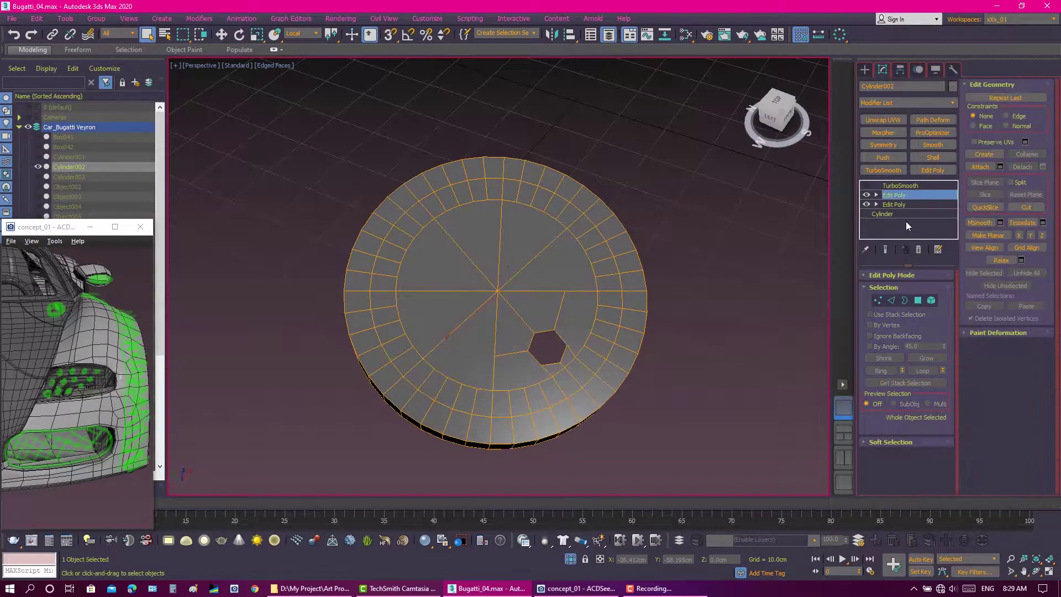
{"action": "left_click", "coordinate": [893, 204]}
Select the hexagonal hole's border for moving.
{"action": "left_click", "coordinate": [904, 300]}
{"action": "left_click", "coordinate": [547, 332]}
{"action": "key", "text": "w"}
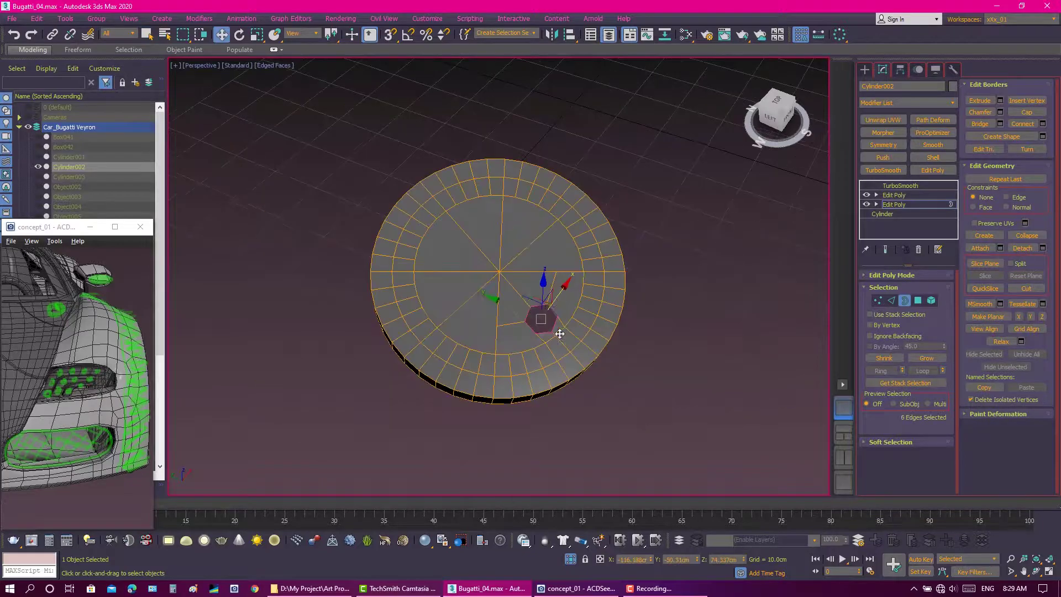
{"action": "middle_click_drag", "start_coordinate": [559, 333], "coordinate": [551, 288], "text": "alt"}
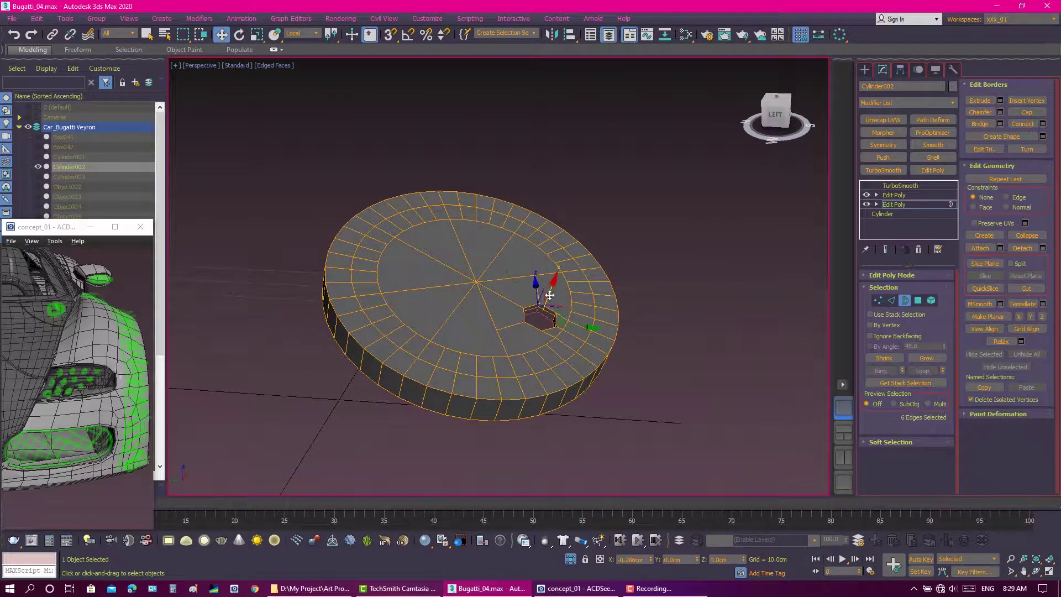
{"action": "middle_click_drag", "start_coordinate": [628, 251], "coordinate": [630, 309], "text": "alt"}
Delete the polygons of the disc's upper half.
{"action": "left_click", "coordinate": [894, 195]}
{"action": "left_click", "coordinate": [741, 259]}
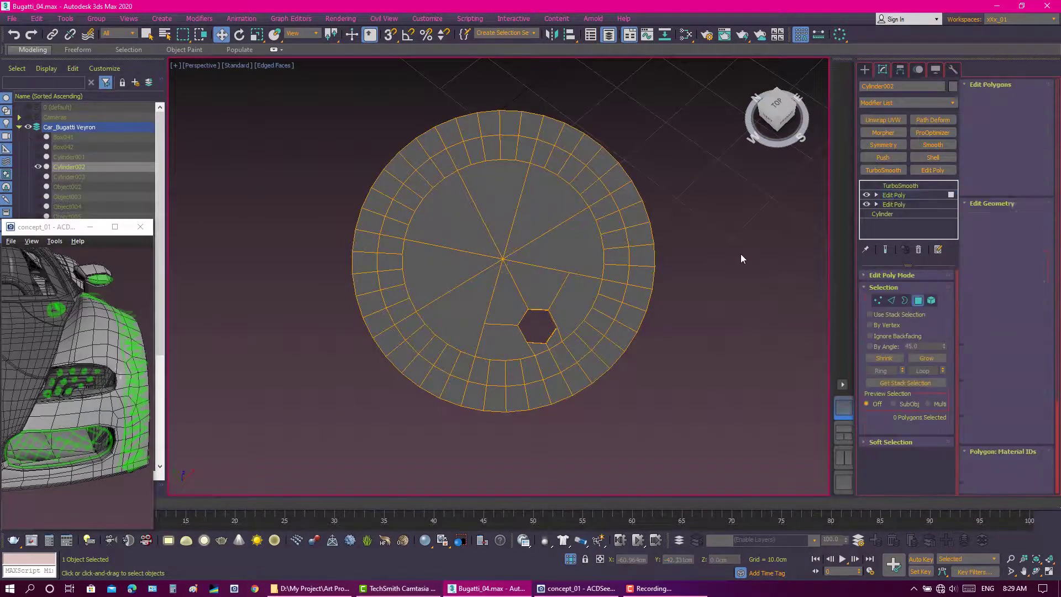
{"action": "mouse_move", "coordinate": [433, 135]}
{"action": "left_mouse_down"}
{"action": "mouse_move", "coordinate": [495, 172]}
{"action": "mouse_move", "coordinate": [368, 274]}
{"action": "left_mouse_up"}
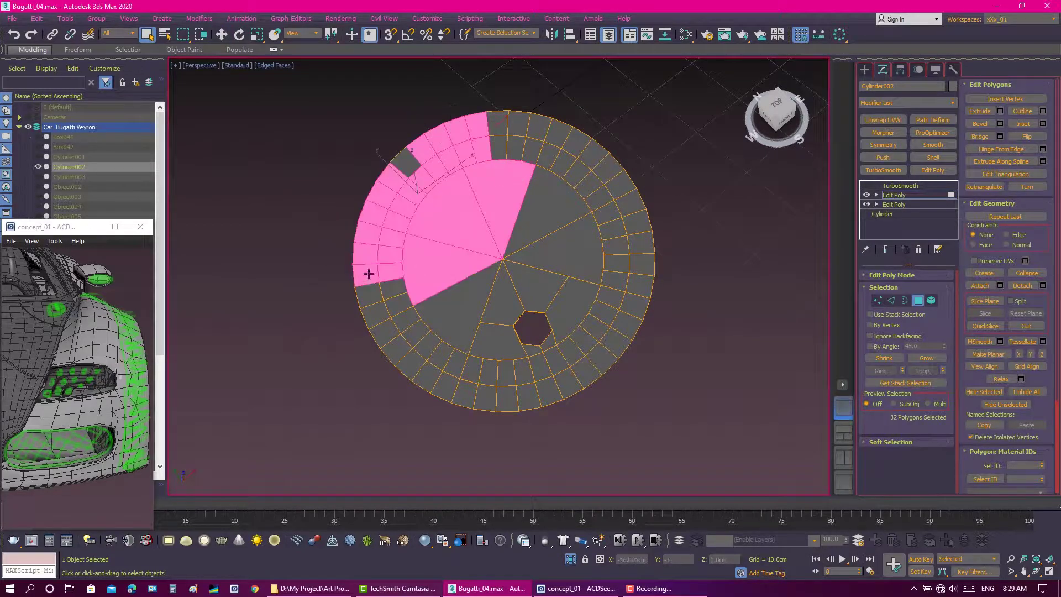
{"action": "left_click_drag", "start_coordinate": [473, 101], "coordinate": [585, 193], "text": "ctrl"}
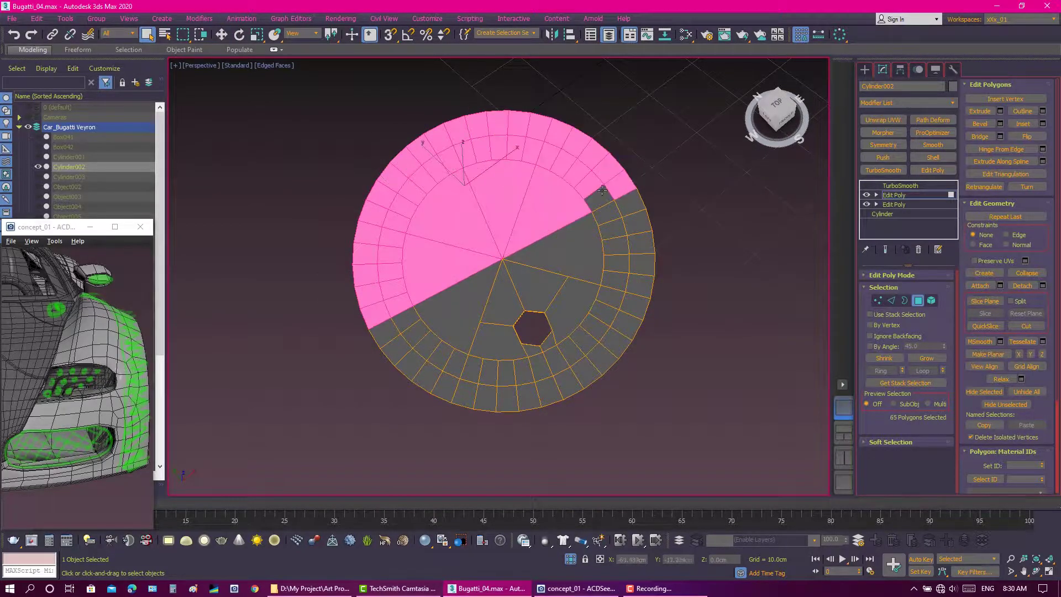
{"action": "middle_click_drag", "start_coordinate": [586, 193], "coordinate": [555, 220], "text": "alt"}
{"action": "key", "text": "Delete"}
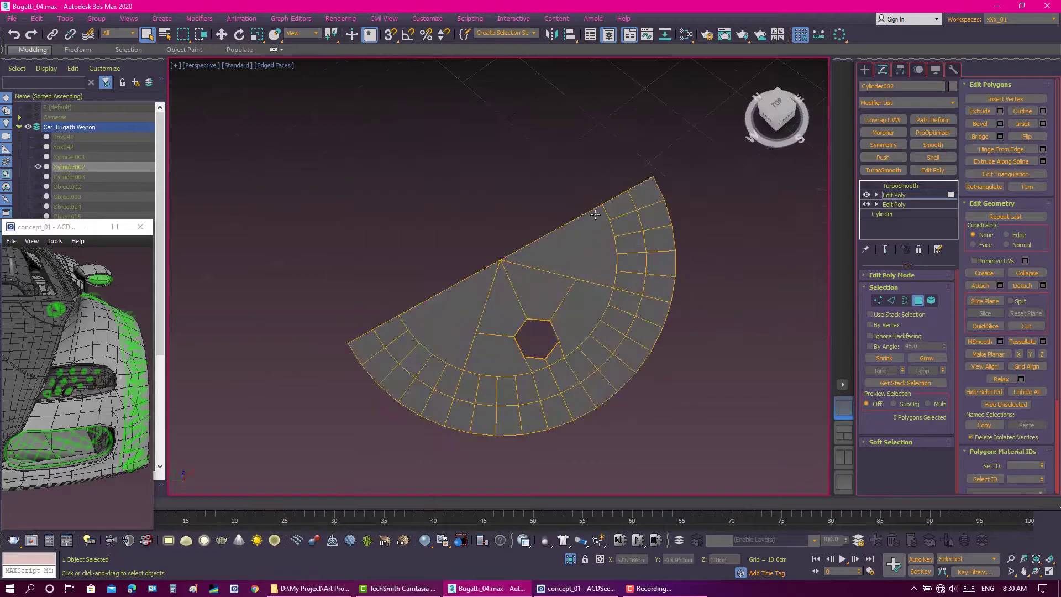
Mirror the remaining half across the Y axis as a Copy.
{"action": "left_click", "coordinate": [551, 34]}
{"action": "left_click", "coordinate": [507, 319]}
{"action": "left_click_drag", "start_coordinate": [506, 192], "coordinate": [727, 240]}
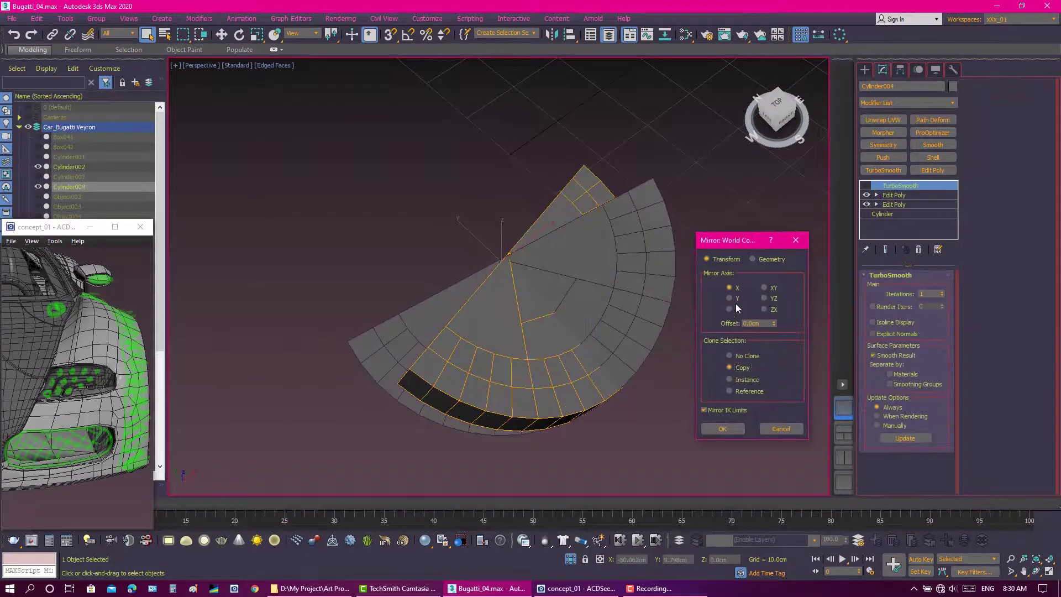
{"action": "left_click", "coordinate": [729, 298]}
{"action": "left_click", "coordinate": [764, 309]}
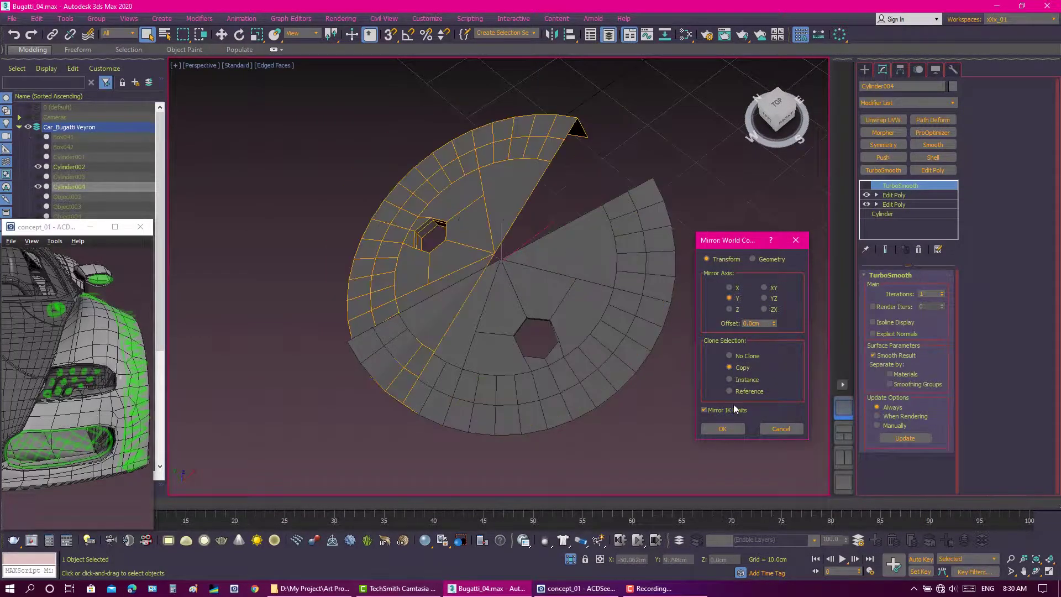
{"action": "left_click", "coordinate": [722, 429]}
{"action": "mouse_move", "coordinate": [690, 359]}
{"action": "middle_mouse_down", "text": "alt"}
{"action": "mouse_move", "coordinate": [608, 242]}
{"action": "mouse_move", "coordinate": [413, 188]}
{"action": "middle_mouse_up", "text": "alt"}
Rotate the mirrored copy around the disc centre until the disc is closed.
{"action": "middle_click_drag", "start_coordinate": [551, 242], "coordinate": [569, 255], "text": "alt"}
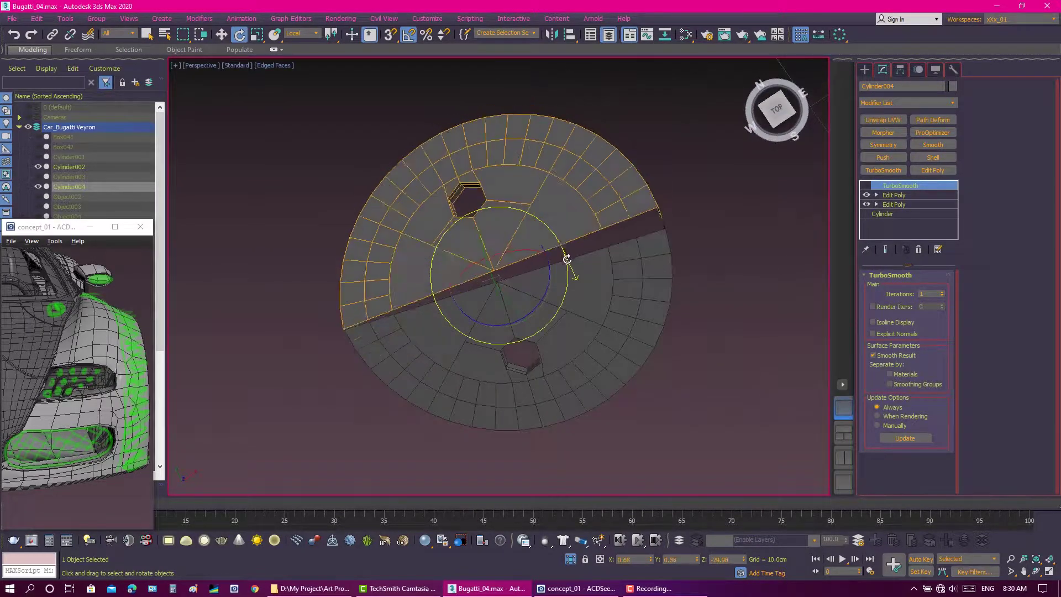
{"action": "left_click_drag", "start_coordinate": [568, 255], "coordinate": [487, 154]}
{"action": "middle_click_drag", "start_coordinate": [561, 244], "coordinate": [552, 194], "text": "alt"}
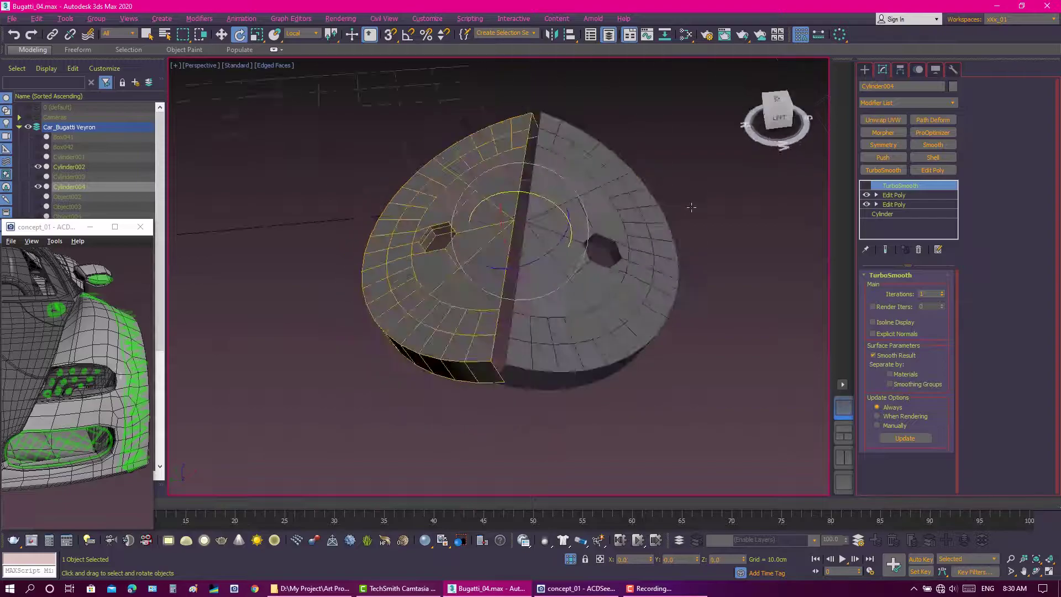
{"action": "left_click_drag", "start_coordinate": [552, 194], "coordinate": [583, 237]}
{"action": "mouse_move", "coordinate": [584, 229]}
{"action": "middle_mouse_down", "text": "alt"}
{"action": "mouse_move", "coordinate": [580, 277]}
{"action": "mouse_move", "coordinate": [578, 210]}
{"action": "middle_mouse_up", "text": "alt"}
{"action": "left_click_drag", "start_coordinate": [572, 204], "coordinate": [510, 244]}
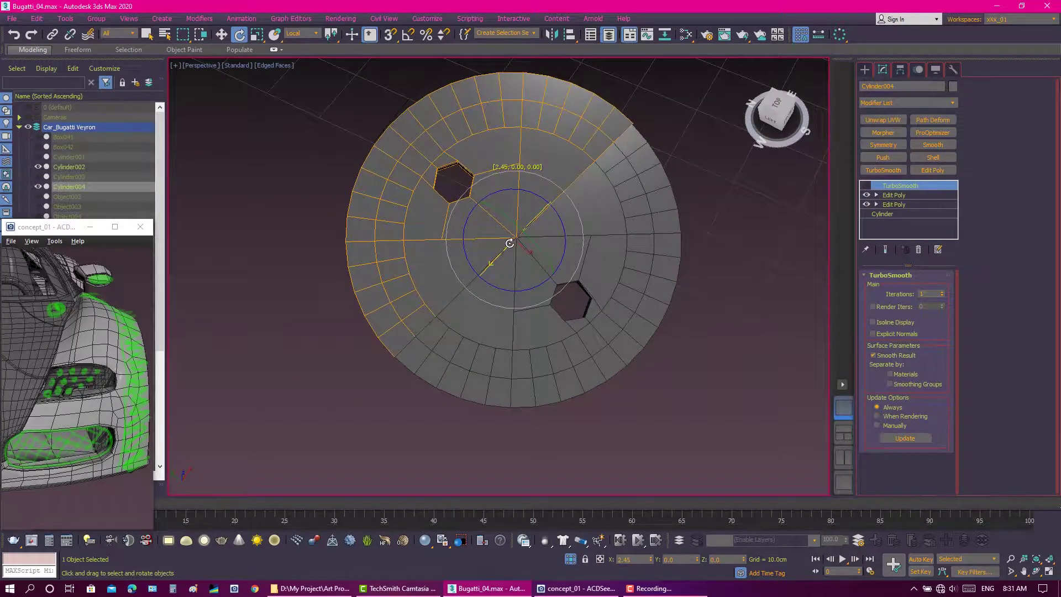
{"action": "key", "text": "w"}
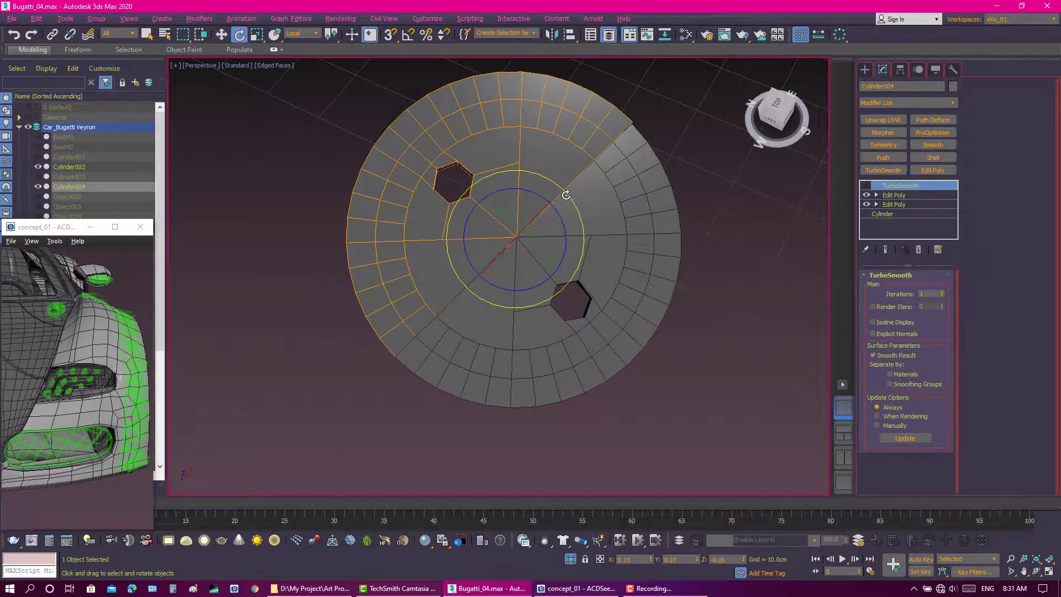
{"action": "middle_click_drag", "start_coordinate": [566, 195], "coordinate": [620, 161], "text": "alt"}
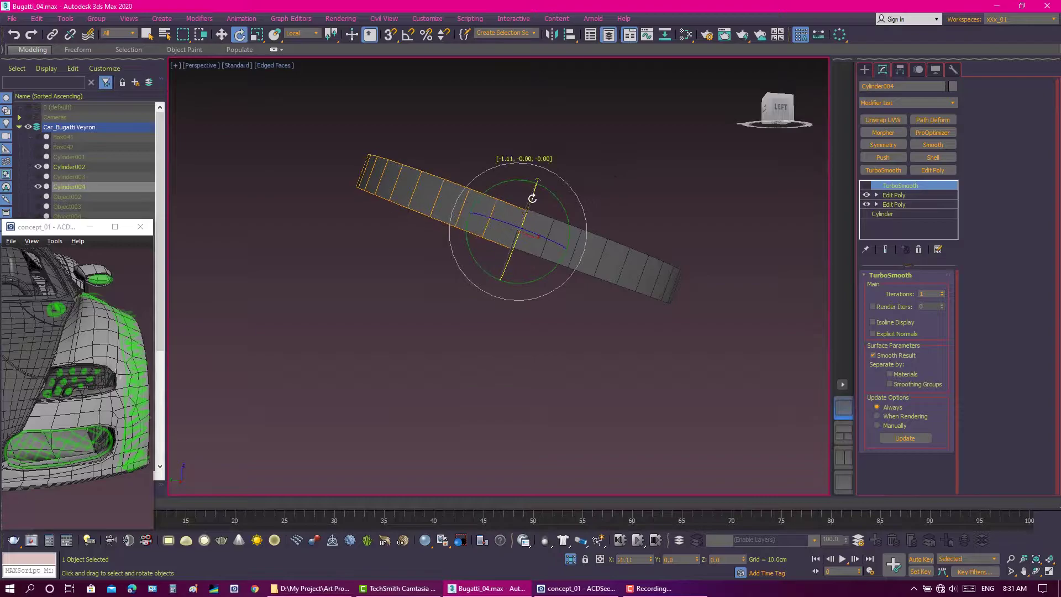
Reselect the mirrored half and return to plain object selection.
{"action": "left_click", "coordinate": [609, 171]}
{"action": "mouse_move", "coordinate": [609, 172]}
{"action": "middle_mouse_down", "text": "alt"}
{"action": "mouse_move", "coordinate": [494, 160]}
{"action": "mouse_move", "coordinate": [589, 200]}
{"action": "middle_mouse_up", "text": "alt"}
{"action": "left_click", "coordinate": [589, 200]}
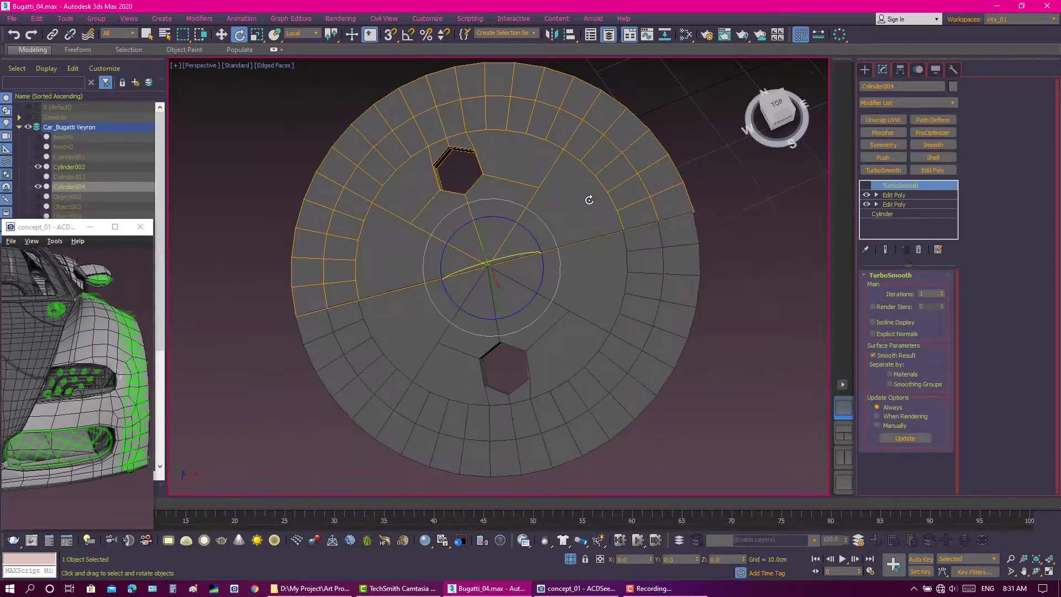
{"action": "key", "text": "w"}
{"action": "key", "text": "q"}
{"action": "mouse_move", "coordinate": [589, 200]}
{"action": "middle_mouse_down", "text": "alt"}
{"action": "mouse_move", "coordinate": [568, 260]}
{"action": "mouse_move", "coordinate": [544, 267]}
{"action": "middle_mouse_up", "text": "alt"}
Weld the seam vertices between Cylinder002's two disc halves.
{"action": "left_click", "coordinate": [545, 266]}
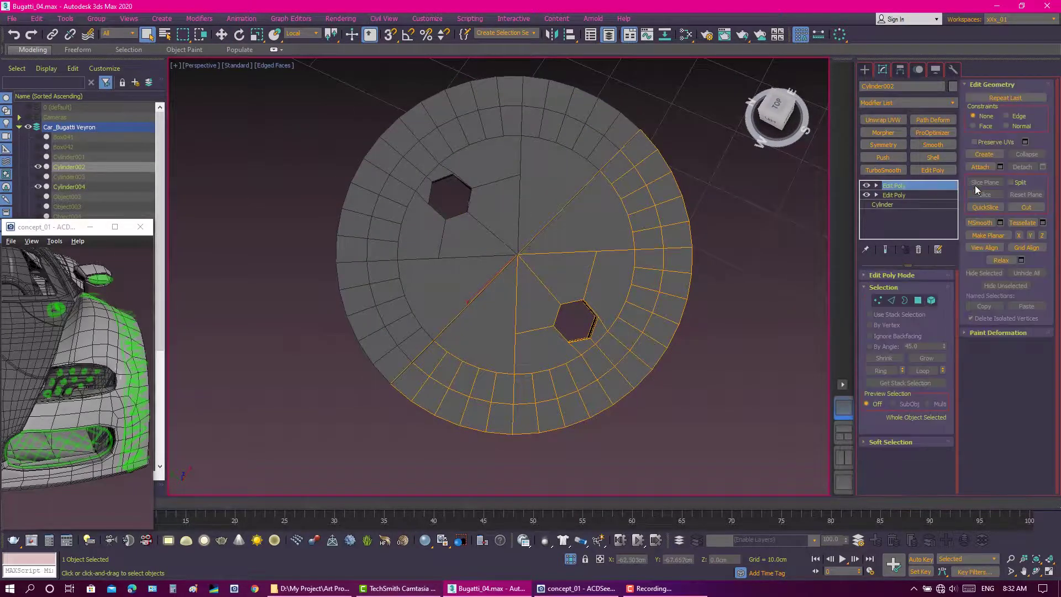
{"action": "key", "text": "1"}
{"action": "key", "text": "q"}
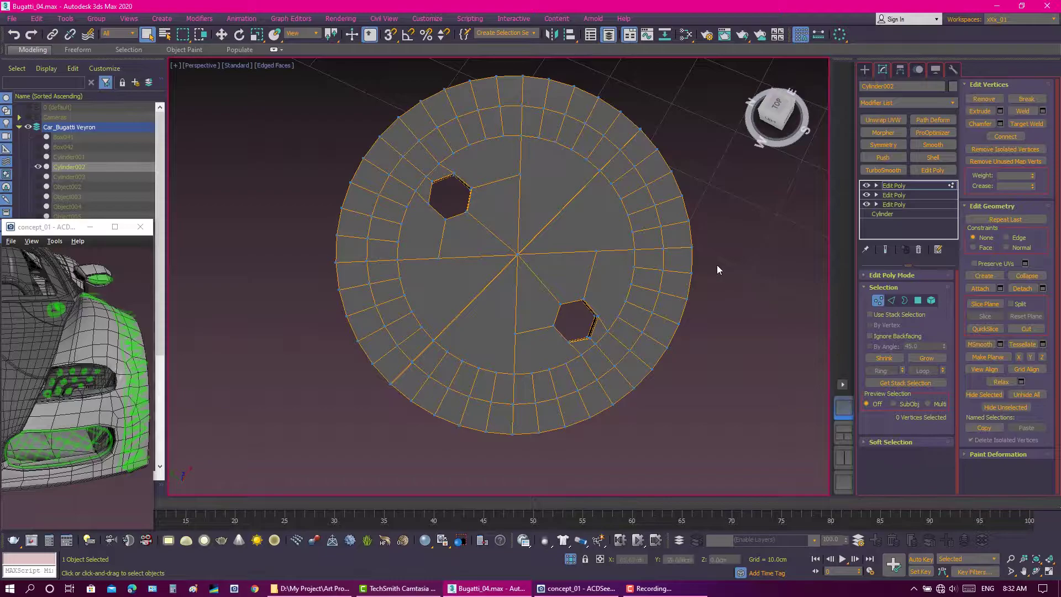
{"action": "middle_click_drag", "start_coordinate": [717, 266], "coordinate": [612, 242], "text": "alt"}
{"action": "middle_click_drag", "start_coordinate": [708, 235], "coordinate": [710, 264], "text": "alt"}
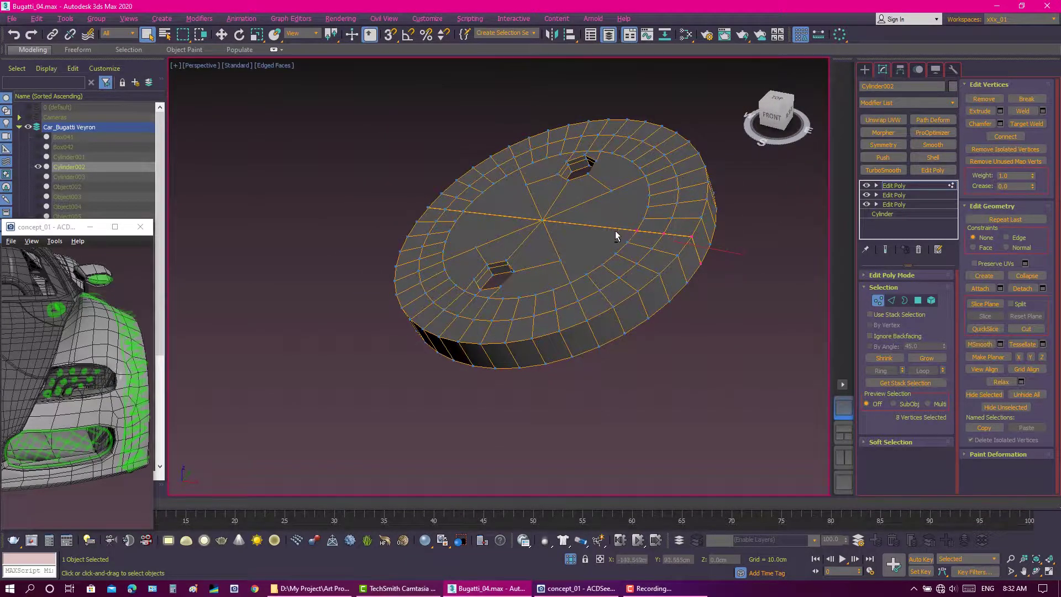
{"action": "middle_click_drag", "start_coordinate": [615, 231], "coordinate": [581, 240], "text": "alt"}
{"action": "left_click_drag", "start_coordinate": [430, 232], "coordinate": [497, 276], "text": "ctrl"}
{"action": "middle_click_drag", "start_coordinate": [497, 276], "coordinate": [580, 306], "text": "alt"}
{"action": "right_click", "coordinate": [580, 306]}
{"action": "left_click", "coordinate": [575, 304]}
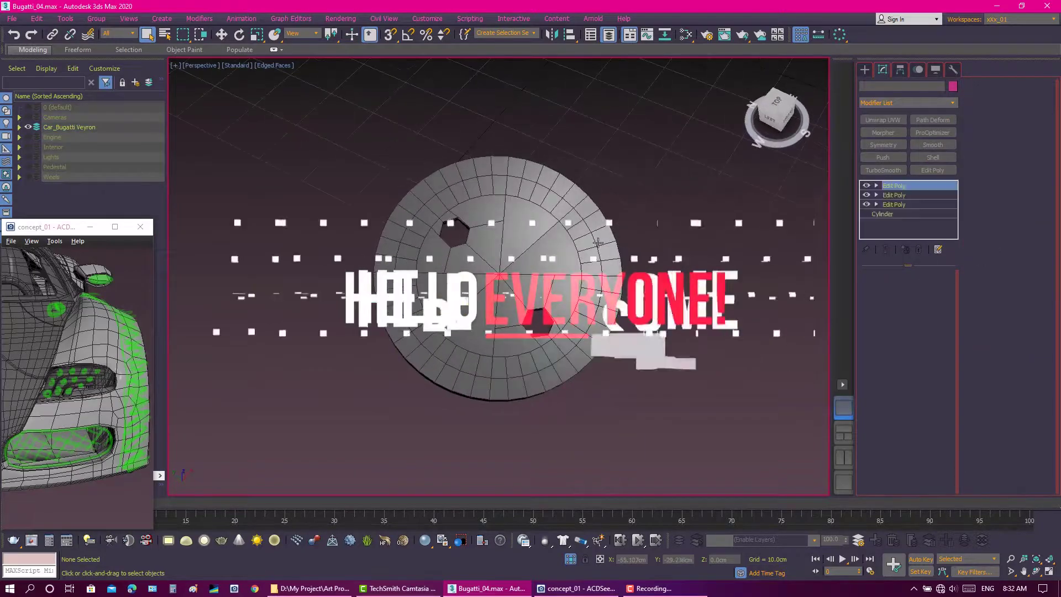
Cut radial edges from the disc's centre out toward the surrounding rings.
{"action": "left_click", "coordinate": [598, 243]}
{"action": "scroll", "coordinate": [558, 248], "scroll_direction": "up", "scroll_amount": 3}
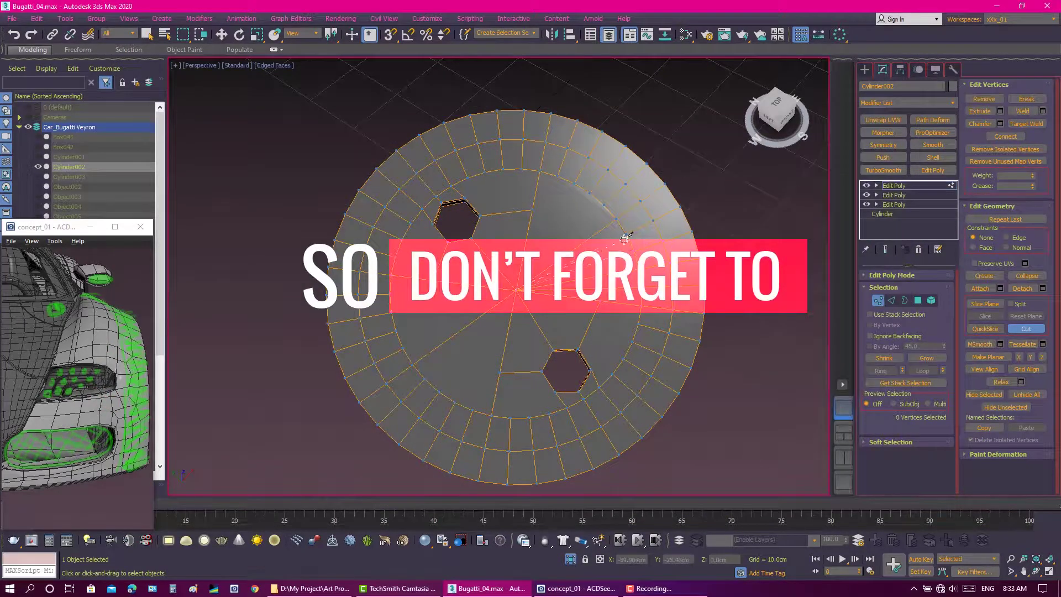
{"action": "right_click", "coordinate": [774, 269]}
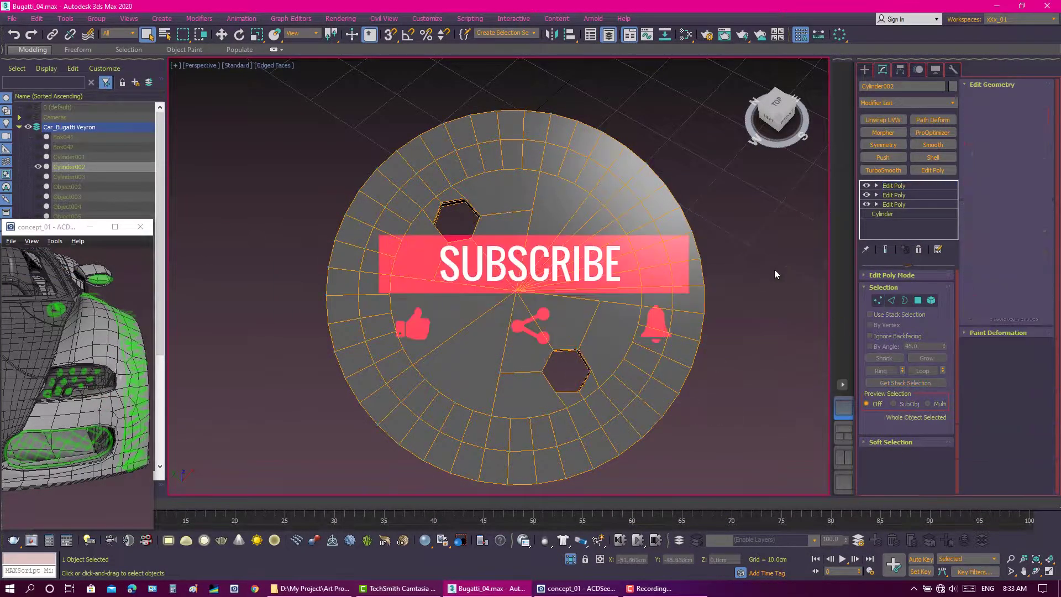
{"action": "key", "text": "alt+c"}
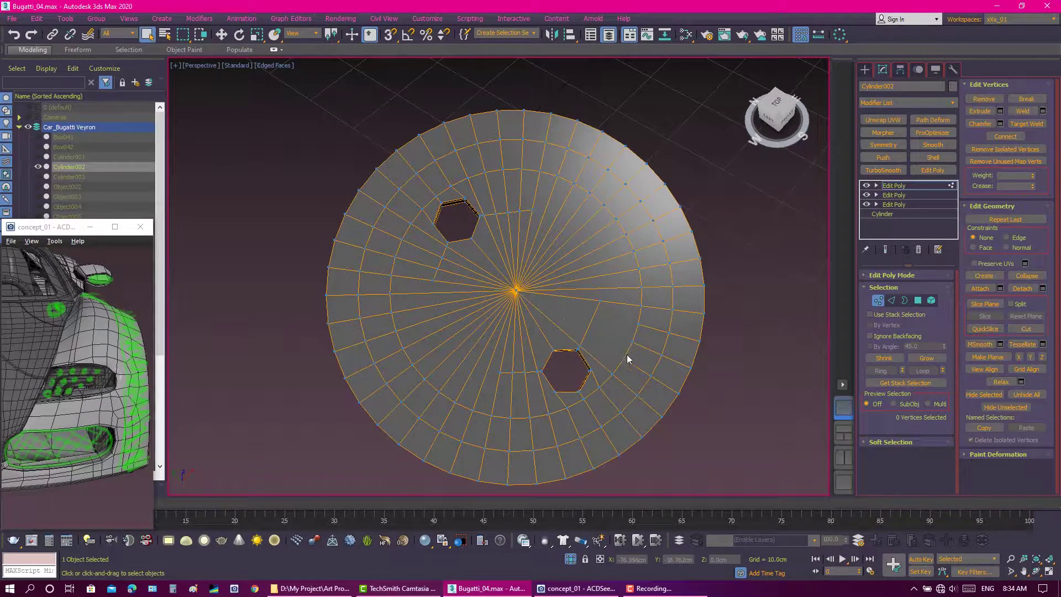
Cut another radial edge from the disc centre outward.
{"action": "key", "text": "alt+c"}
{"action": "right_click", "coordinate": [628, 327]}
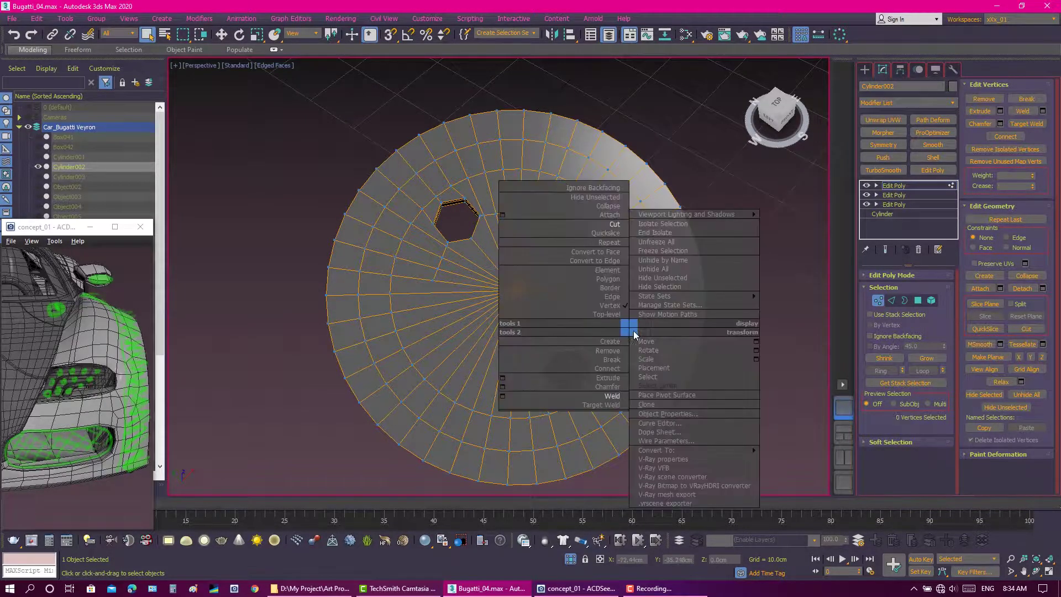
{"action": "left_click", "coordinate": [640, 324]}
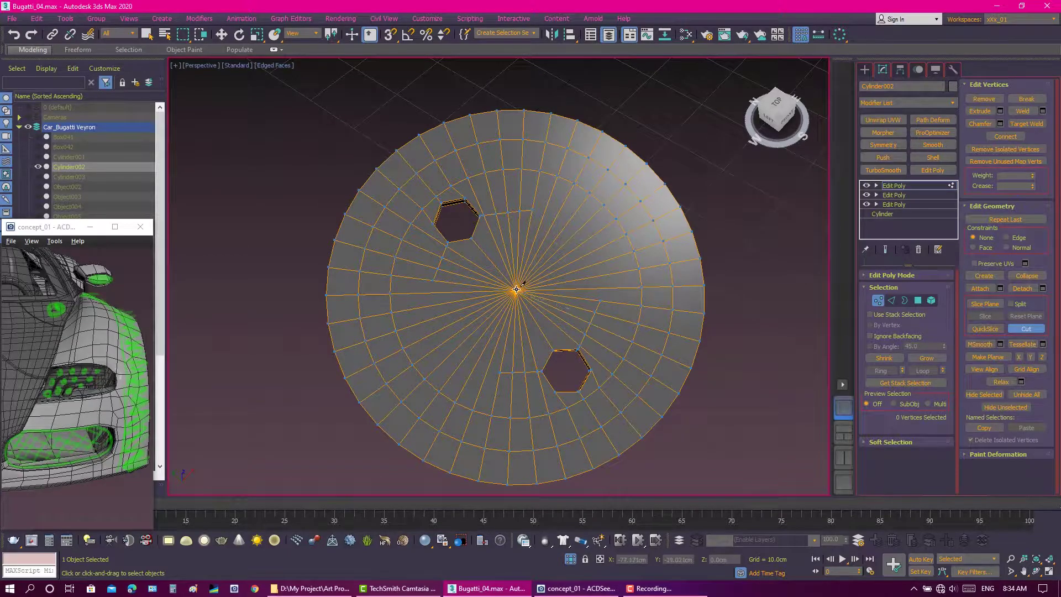
Connect the selected disc edges to add new edge rings.
{"action": "key", "text": "2"}
{"action": "left_click", "coordinate": [606, 288]}
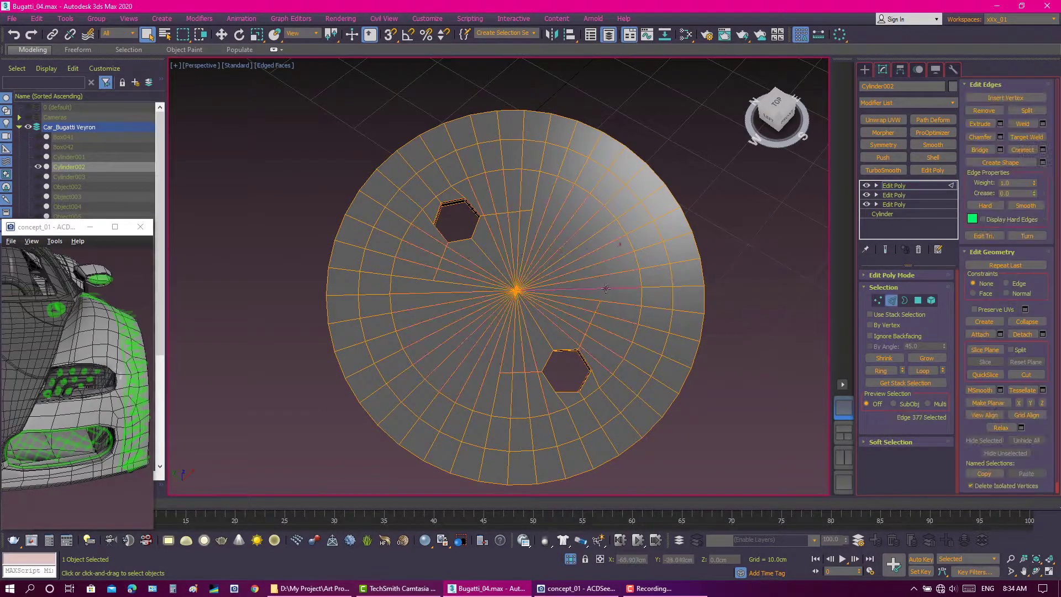
{"action": "right_click", "coordinate": [550, 251]}
{"action": "left_click", "coordinate": [489, 300]}
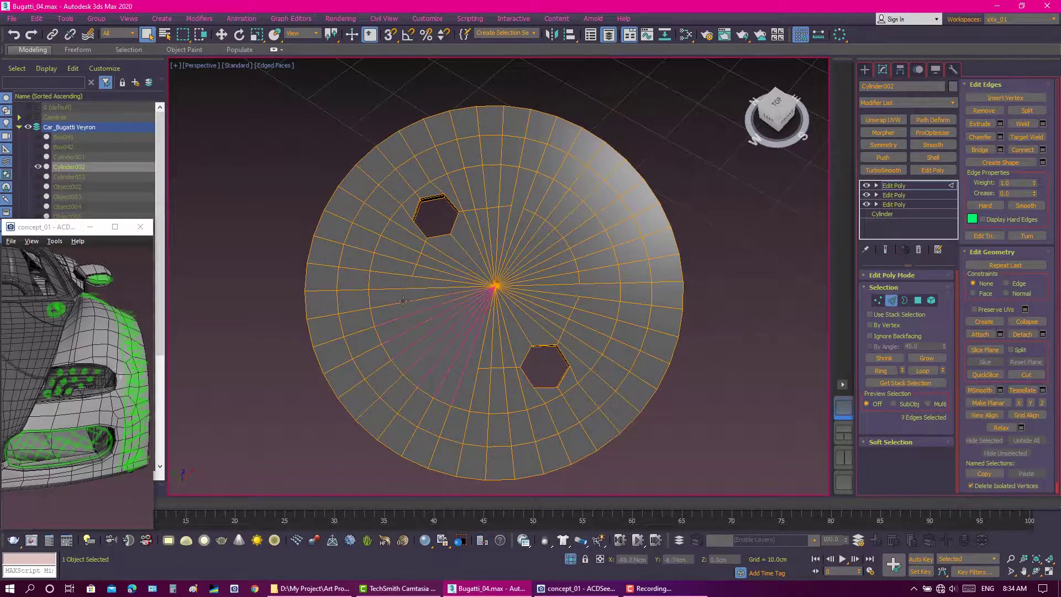
{"action": "right_click", "coordinate": [430, 307]}
{"action": "left_click", "coordinate": [366, 357]}
Add an edge ring with Connect at Slide -16, then cut further edges near the hole.
{"action": "right_click", "coordinate": [770, 298]}
{"action": "left_click", "coordinate": [747, 198]}
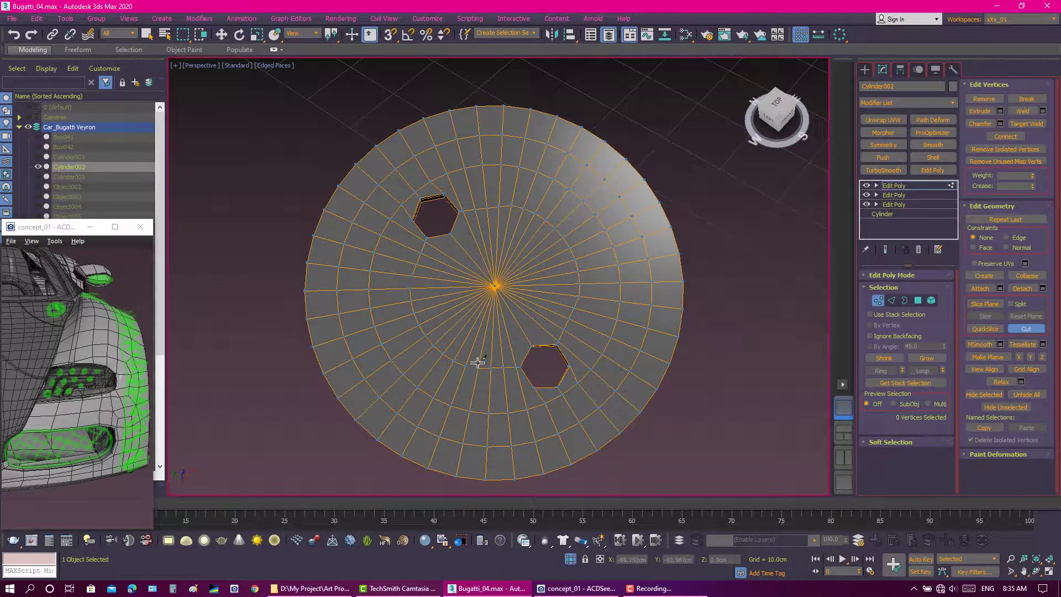
{"action": "key", "text": "2"}
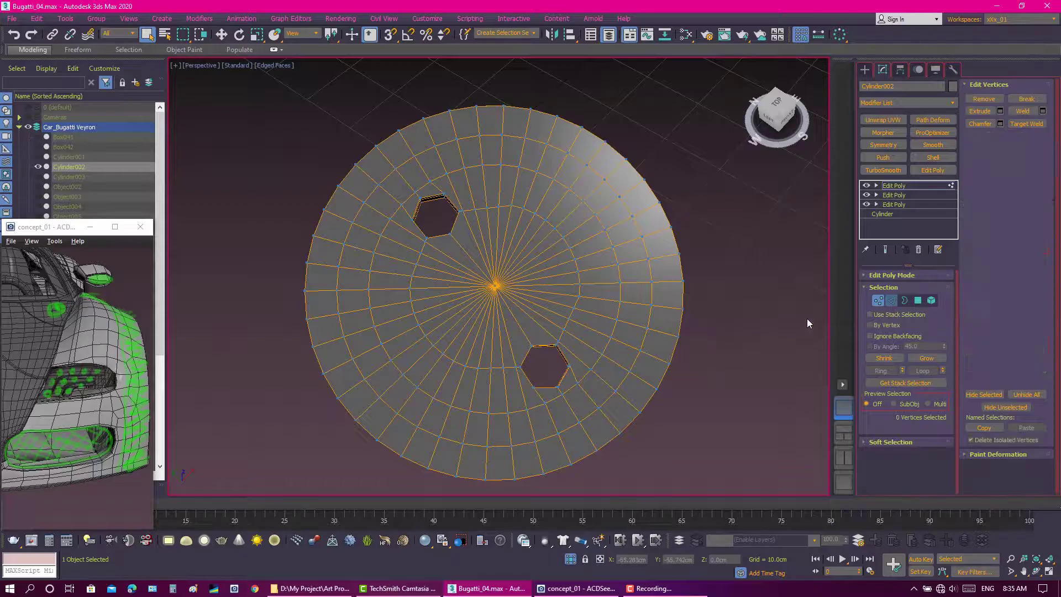
{"action": "right_click", "coordinate": [634, 327]}
{"action": "left_click", "coordinate": [515, 370]}
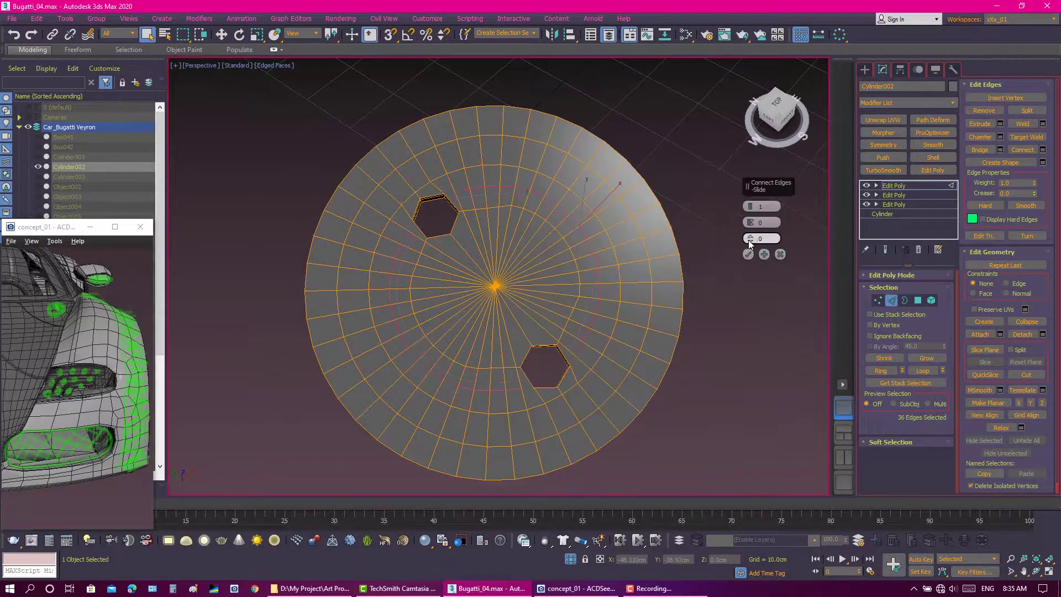
{"action": "left_click_drag", "start_coordinate": [748, 240], "coordinate": [750, 277]}
{"action": "left_click", "coordinate": [748, 254]}
{"action": "key", "text": "1"}
{"action": "right_click", "coordinate": [774, 274]}
{"action": "left_click", "coordinate": [656, 194]}
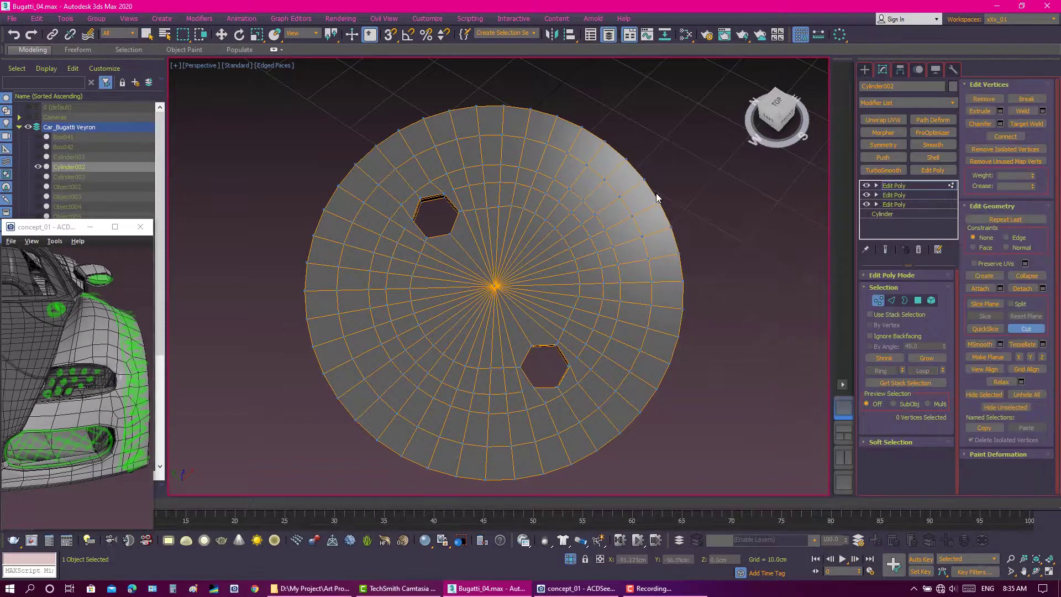
Apply TurboSmooth to the disc and preview its two round holes without edged faces.
{"action": "scroll", "coordinate": [494, 172], "scroll_direction": "up", "scroll_amount": 4}
{"action": "scroll", "coordinate": [395, 245], "scroll_direction": "down", "scroll_amount": 4}
{"action": "scroll", "coordinate": [537, 277], "scroll_direction": "up", "scroll_amount": 4}
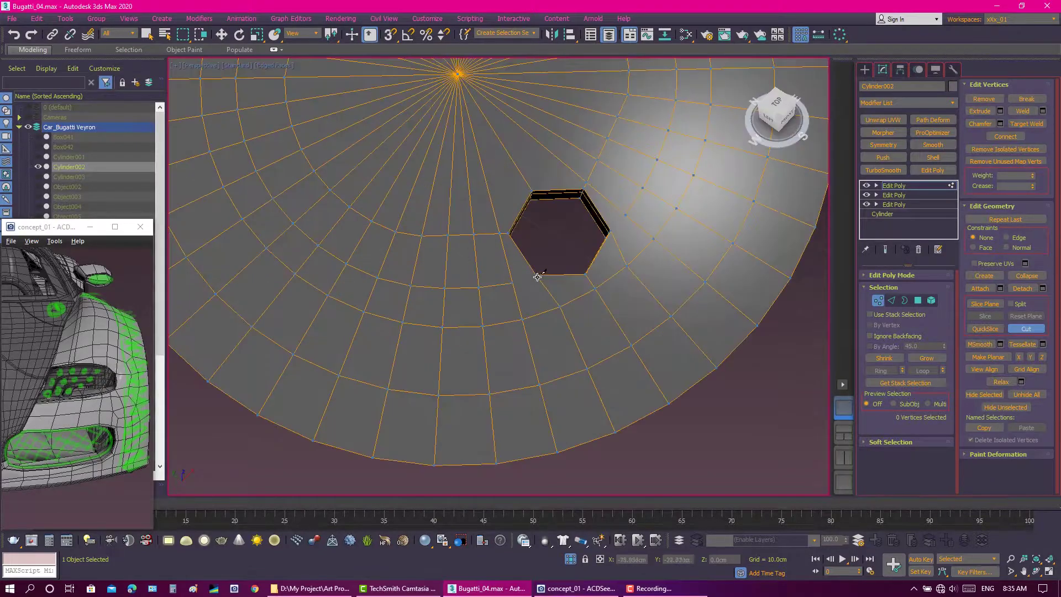
{"action": "key", "text": "z"}
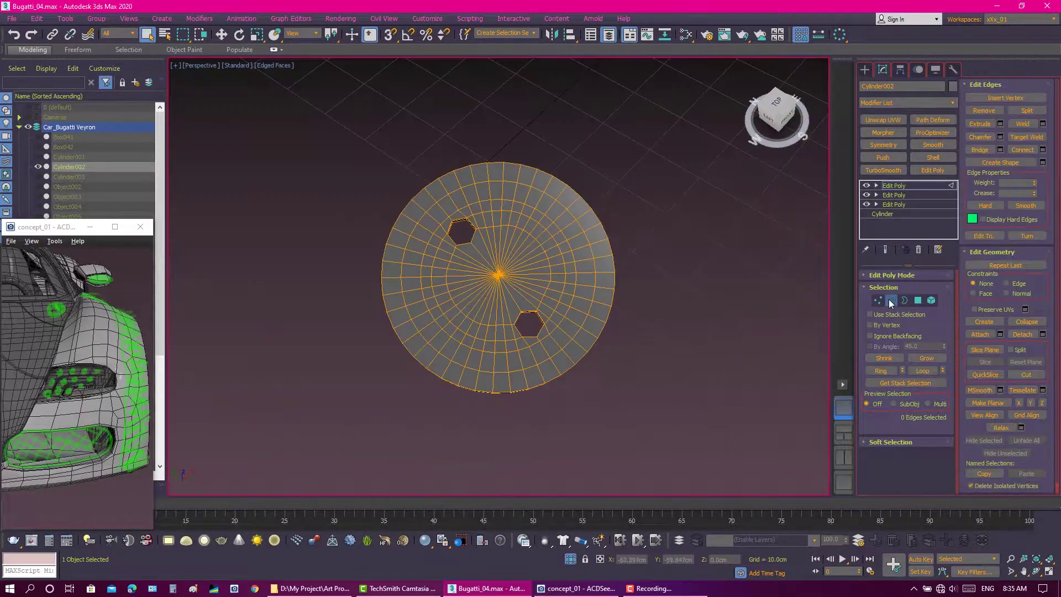
{"action": "left_click", "coordinate": [883, 170]}
{"action": "left_click", "coordinate": [766, 296]}
{"action": "key", "text": "F4"}
Reselect and frame the smoothed disc, select all its polygons, and toggle edged-faces display.
{"action": "scroll", "coordinate": [550, 268], "scroll_direction": "up", "scroll_amount": 3}
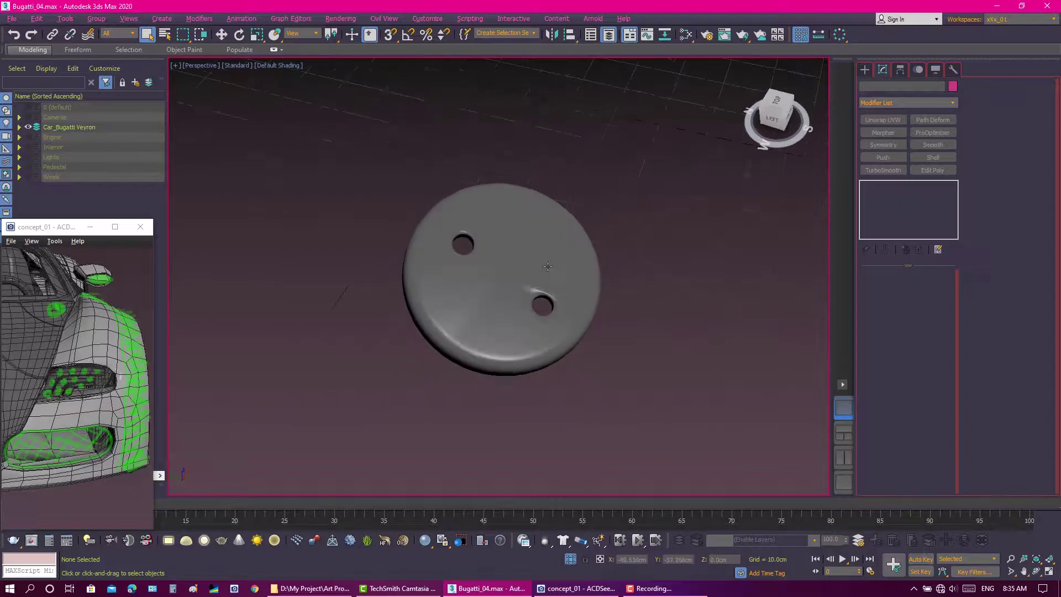
{"action": "left_click", "coordinate": [549, 268]}
{"action": "key", "text": "F4"}
{"action": "key", "text": "z"}
{"action": "left_click", "coordinate": [893, 195]}
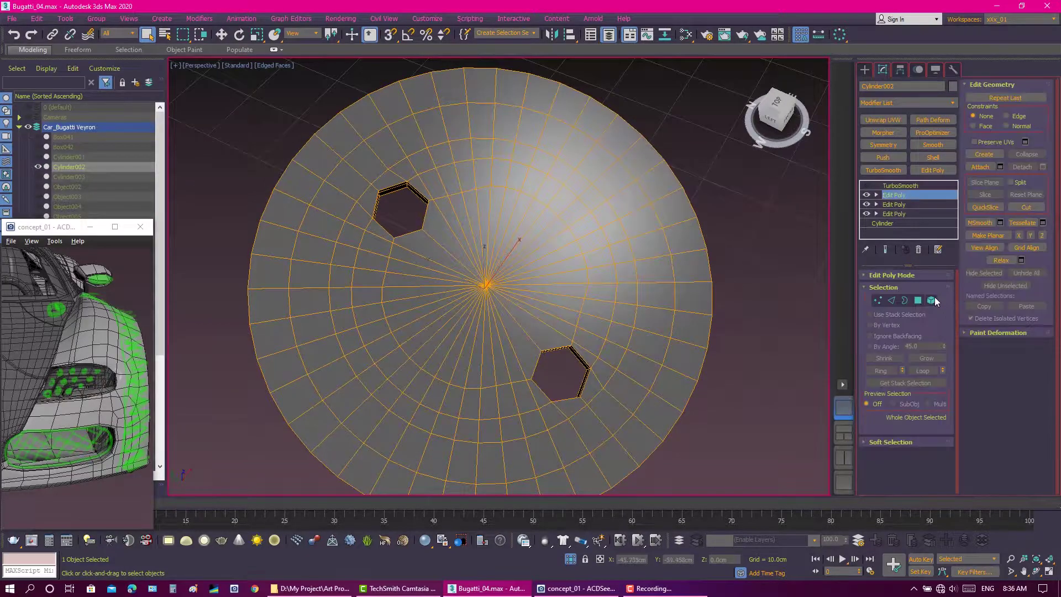
{"action": "key", "text": "4"}
{"action": "key", "text": "ctrl+a"}
{"action": "left_click", "coordinate": [973, 472]}
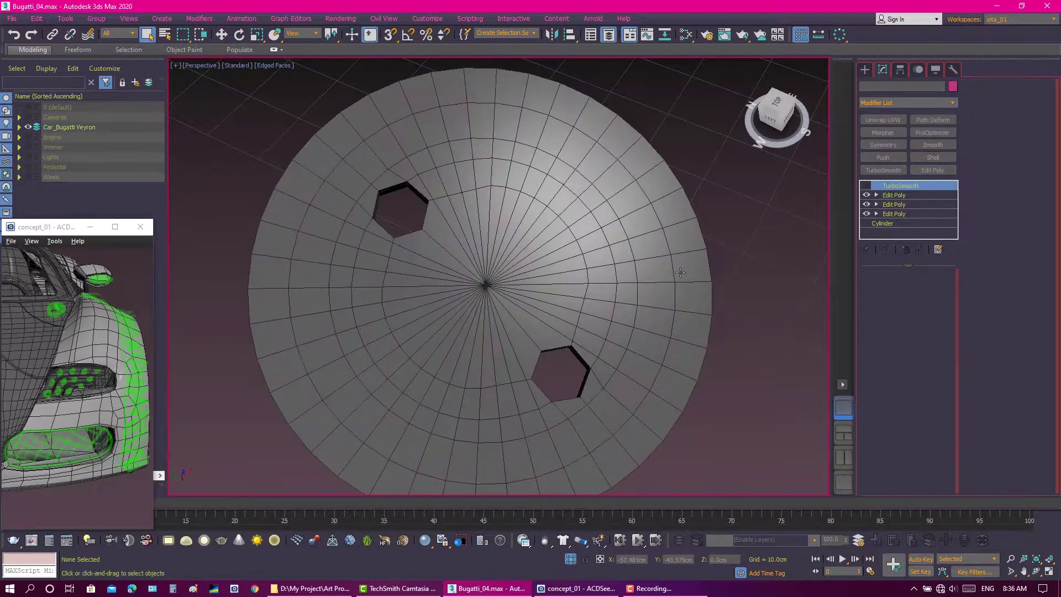
{"action": "left_click", "coordinate": [774, 234]}
{"action": "key", "text": "F4"}
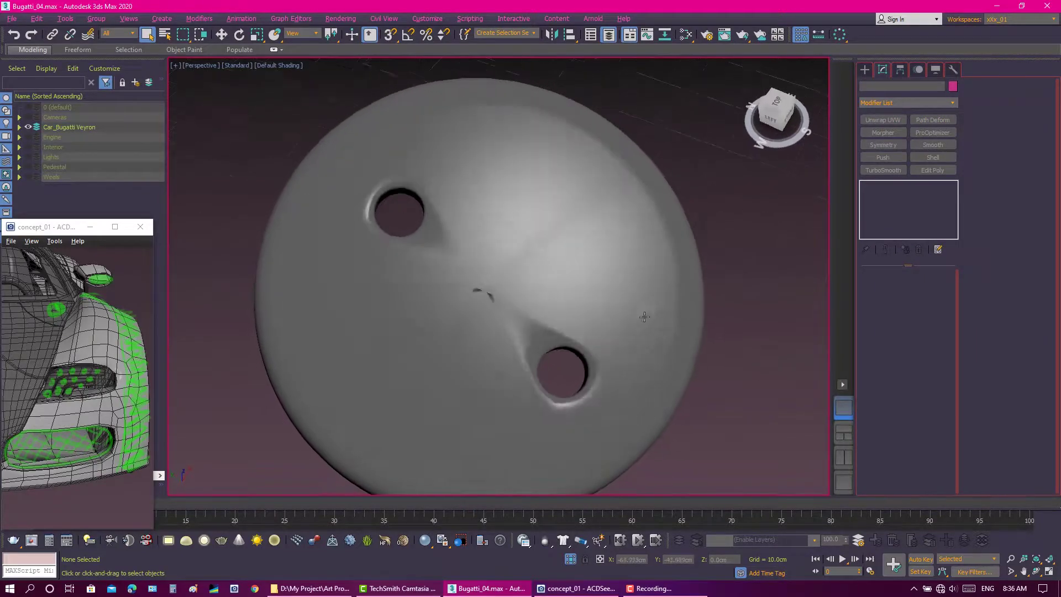
{"action": "left_click", "coordinate": [643, 315]}
{"action": "key", "text": "F4"}
{"action": "middle_click_drag", "start_coordinate": [624, 243], "coordinate": [631, 242]}
Start cutting new edges into the disc from the top Edit Poly modifier.
{"action": "left_click", "coordinate": [894, 194]}
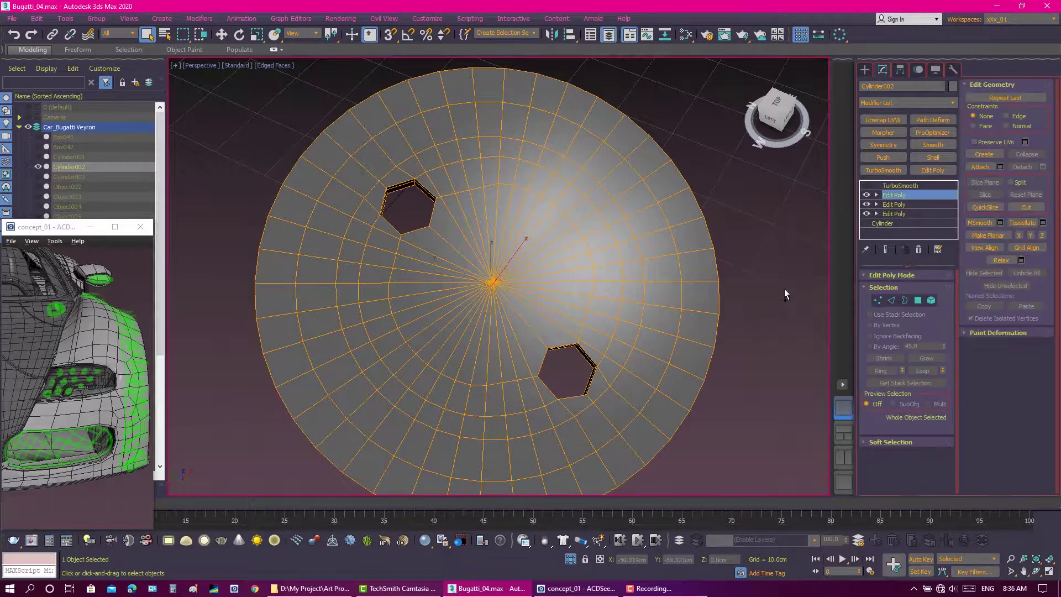
{"action": "key", "text": "2"}
{"action": "key", "text": "1"}
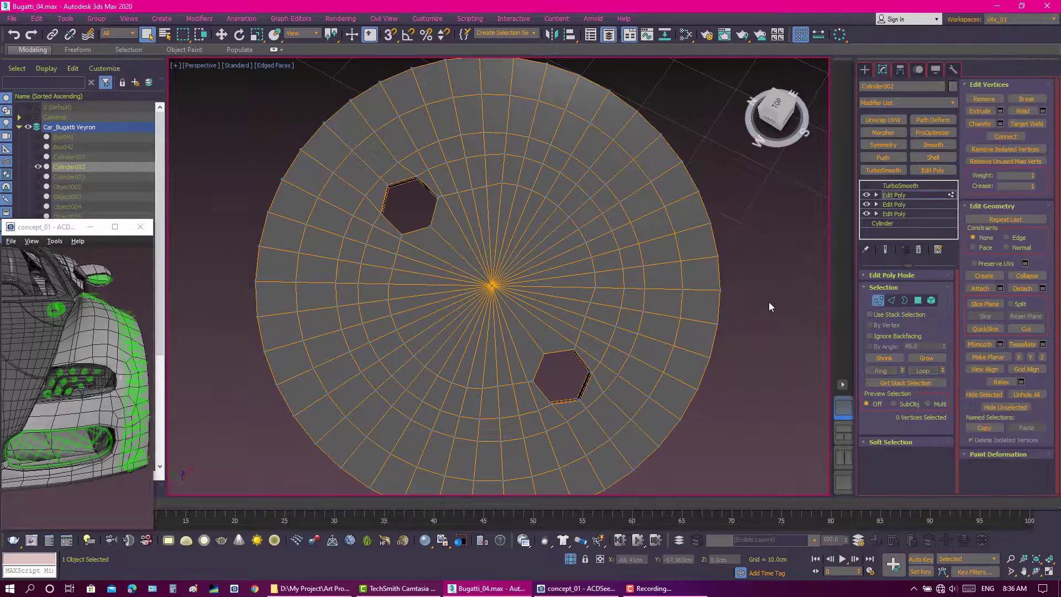
{"action": "key", "text": "alt+c"}
{"action": "scroll", "coordinate": [546, 321], "scroll_direction": "up", "scroll_amount": 5}
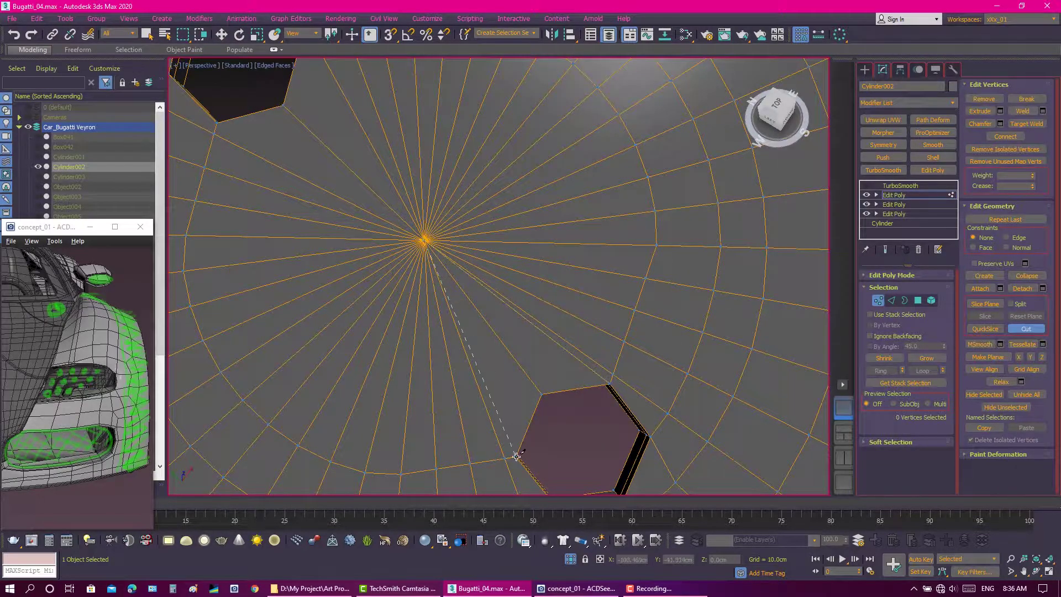
{"action": "middle_click_drag", "start_coordinate": [516, 456], "coordinate": [393, 154], "text": "alt"}
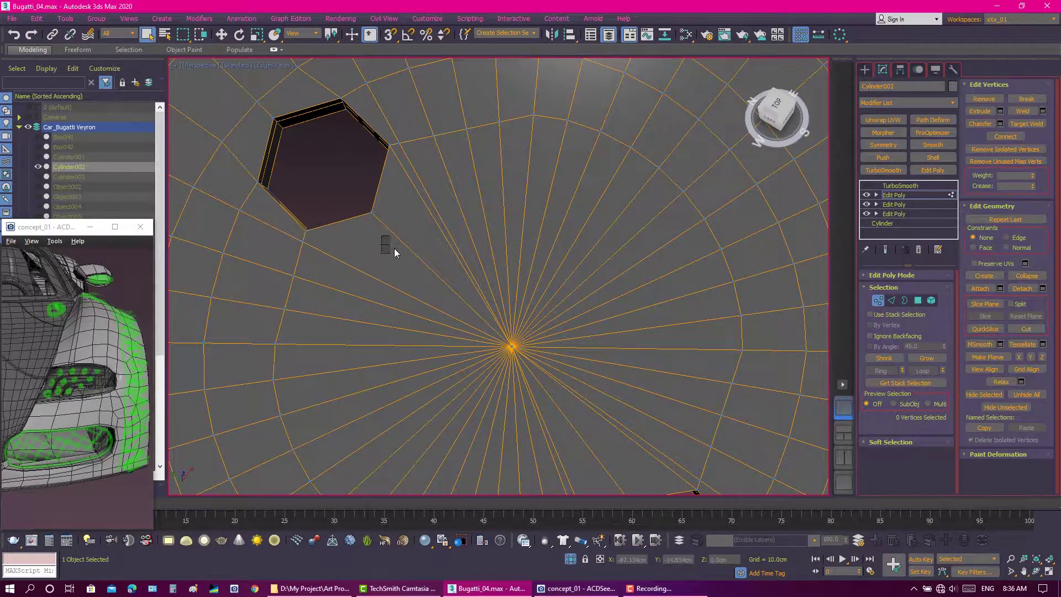
{"action": "scroll", "coordinate": [494, 310], "scroll_direction": "down", "scroll_amount": 3}
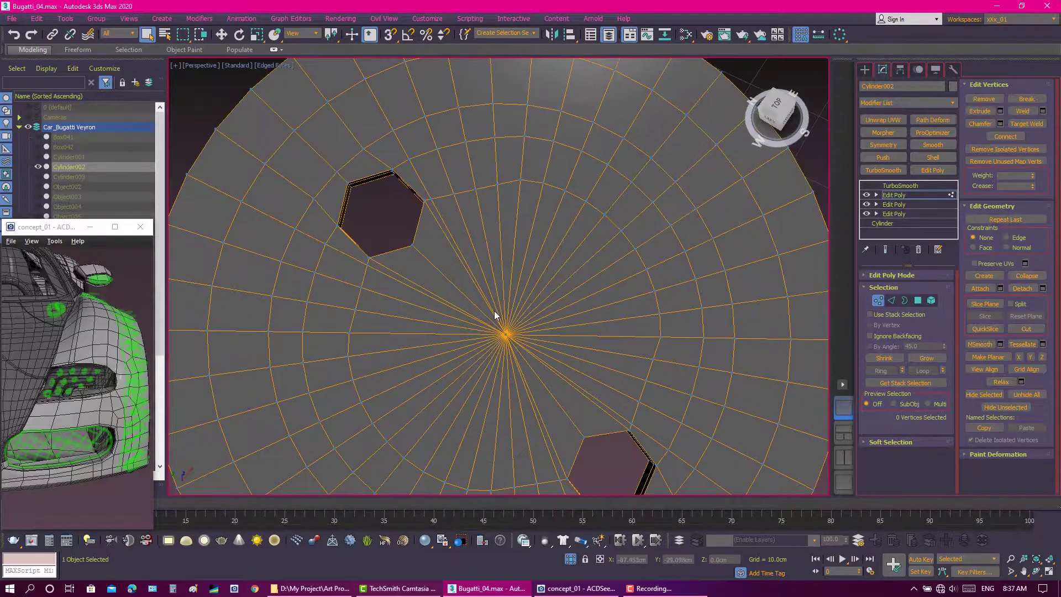
{"action": "scroll", "coordinate": [494, 310], "scroll_direction": "down", "scroll_amount": 2}
Connect edges across the inner rings in the lower Edit Poly, previewing the TurboSmooth result.
{"action": "left_click", "coordinate": [865, 187]}
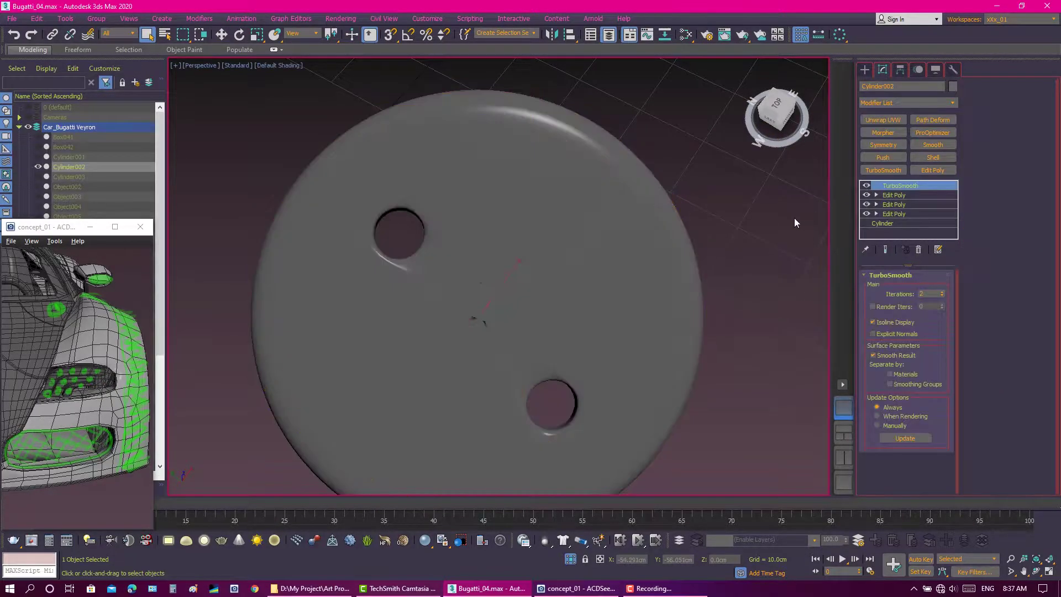
{"action": "left_click", "coordinate": [893, 195]}
{"action": "left_click", "coordinate": [891, 300]}
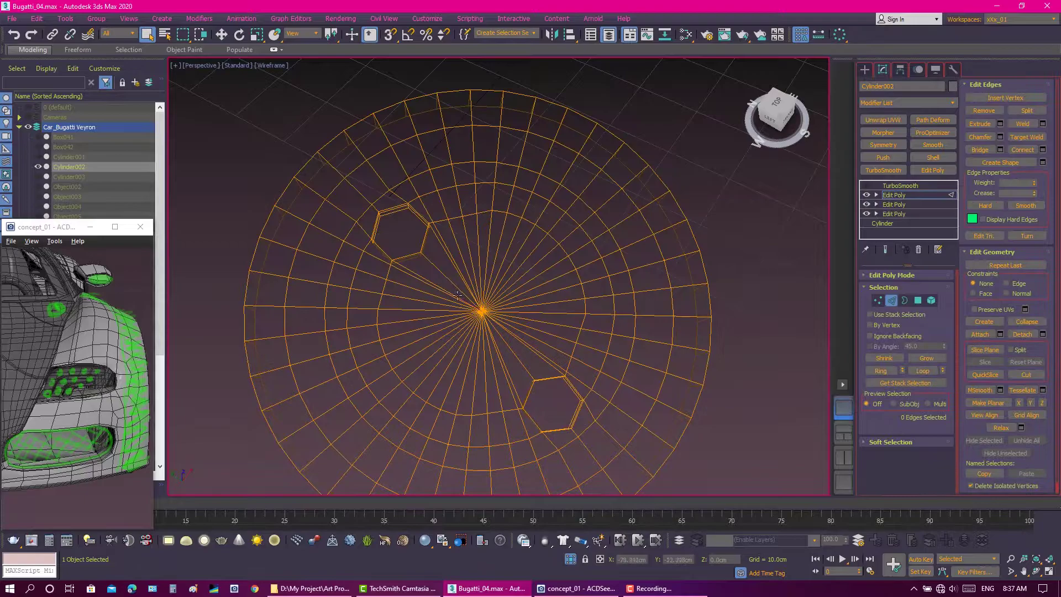
{"action": "right_click", "coordinate": [501, 334]}
{"action": "left_click", "coordinate": [515, 361]}
{"action": "left_click", "coordinate": [748, 254]}
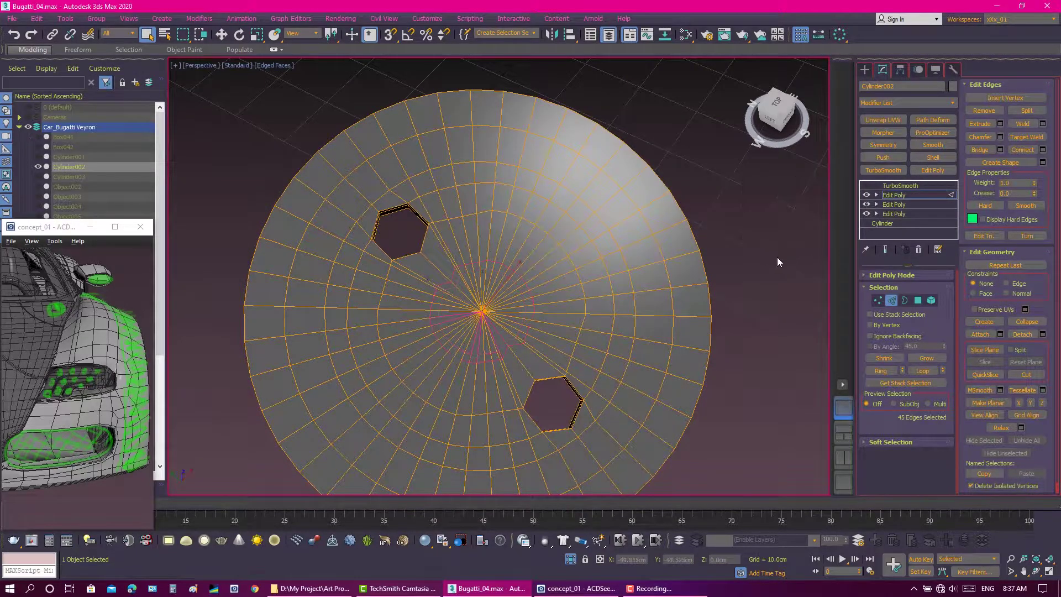
{"action": "key", "text": "1"}
{"action": "right_click", "coordinate": [584, 319]}
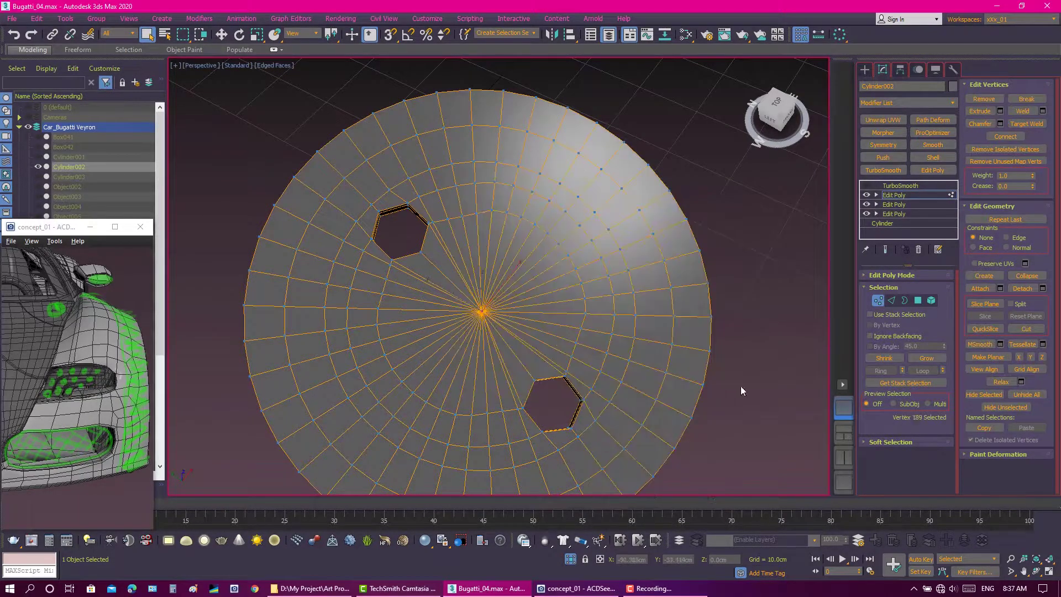
{"action": "key", "text": "2"}
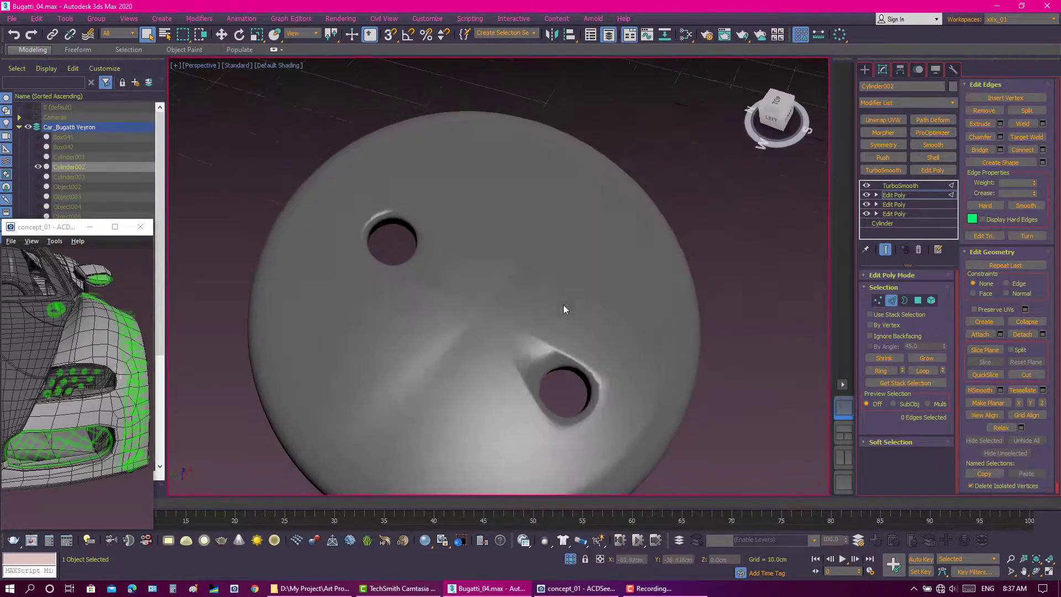
{"action": "left_click", "coordinate": [884, 250]}
Select the disc's central top polygons and grow the selection across the disc.
{"action": "key", "text": "4"}
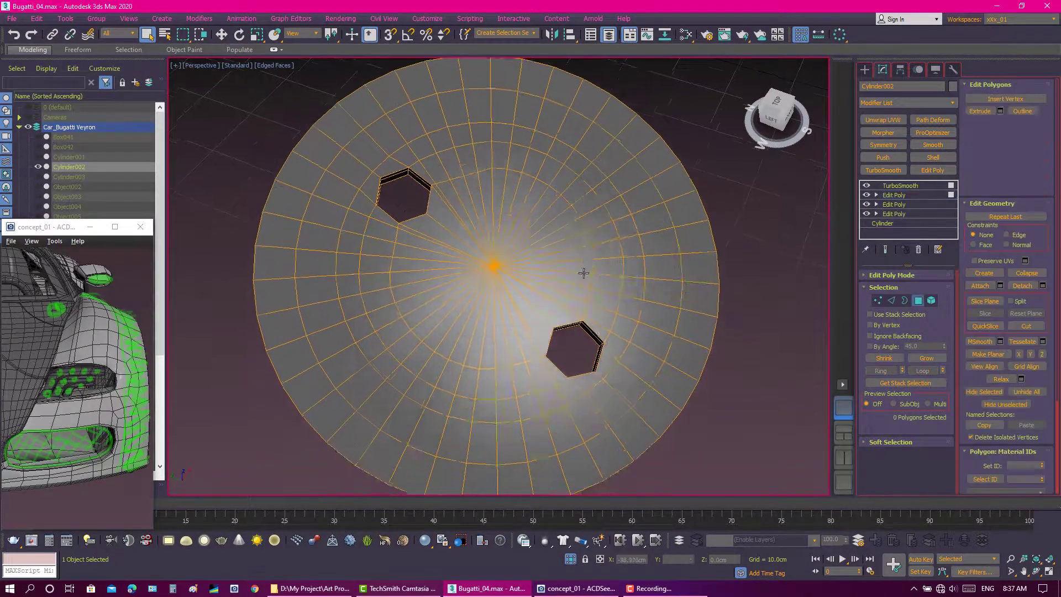
{"action": "middle_click_drag", "start_coordinate": [580, 273], "coordinate": [587, 288], "text": "alt"}
{"action": "left_click", "coordinate": [587, 288]}
{"action": "left_click", "coordinate": [923, 358]}
{"action": "left_click", "coordinate": [924, 358]}
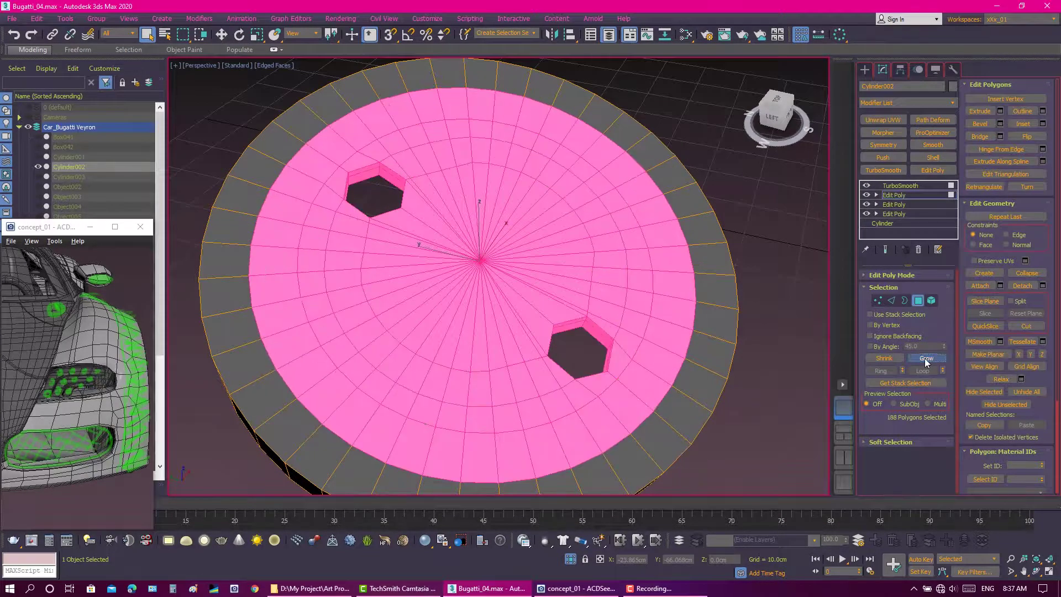
{"action": "scroll", "coordinate": [599, 348], "scroll_direction": "up", "scroll_amount": 3}
{"action": "scroll", "coordinate": [598, 348], "scroll_direction": "up", "scroll_amount": 2}
{"action": "scroll", "coordinate": [598, 348], "scroll_direction": "up", "scroll_amount": 2}
Deselect the polygons around both hole rims.
{"action": "left_click", "coordinate": [625, 340], "text": "alt"}
{"action": "mouse_move", "coordinate": [624, 340]}
{"action": "middle_mouse_down", "text": "alt"}
{"action": "mouse_move", "coordinate": [646, 330]}
{"action": "mouse_move", "coordinate": [420, 353]}
{"action": "middle_mouse_up", "text": "alt"}
{"action": "left_click", "coordinate": [594, 351], "text": "alt"}
{"action": "scroll", "coordinate": [419, 354], "scroll_direction": "down", "scroll_amount": 4}
{"action": "scroll", "coordinate": [473, 289], "scroll_direction": "up", "scroll_amount": 4}
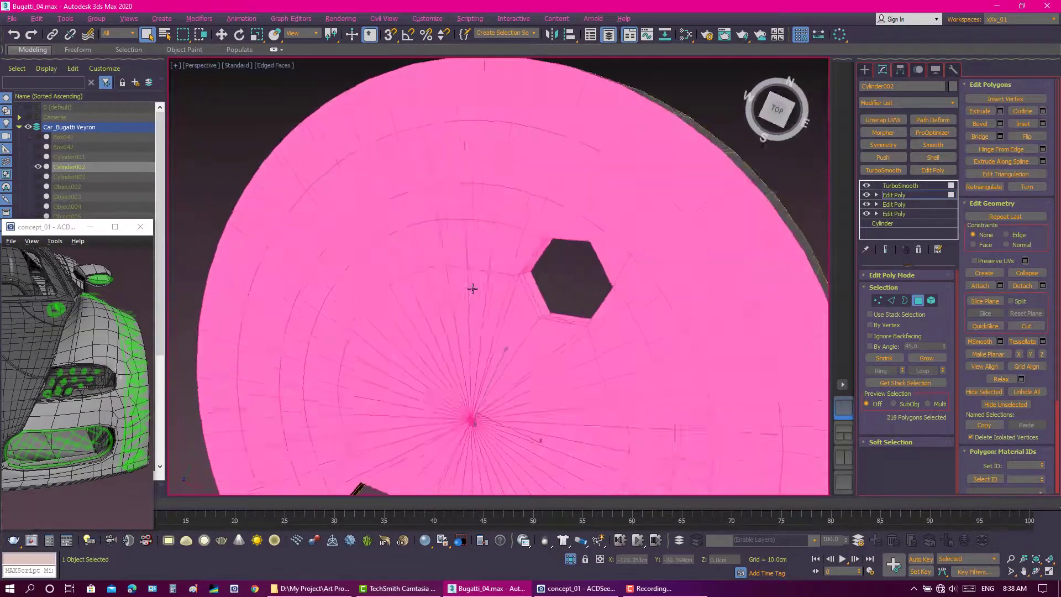
{"action": "scroll", "coordinate": [484, 258], "scroll_direction": "up", "scroll_amount": 2}
{"action": "scroll", "coordinate": [496, 334], "scroll_direction": "up", "scroll_amount": 2}
{"action": "scroll", "coordinate": [513, 396], "scroll_direction": "down", "scroll_amount": 2}
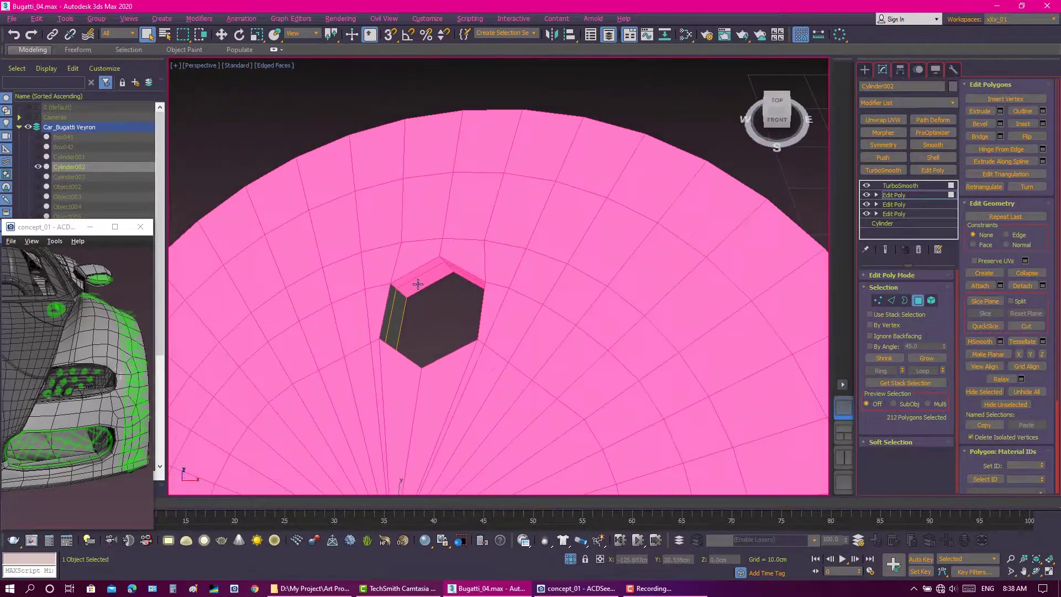
{"action": "left_click", "coordinate": [422, 315], "text": "alt"}
{"action": "middle_click_drag", "start_coordinate": [421, 314], "coordinate": [445, 362], "text": "alt"}
{"action": "left_click", "coordinate": [445, 362], "text": "alt"}
{"action": "scroll", "coordinate": [776, 361], "scroll_direction": "down", "scroll_amount": 3}
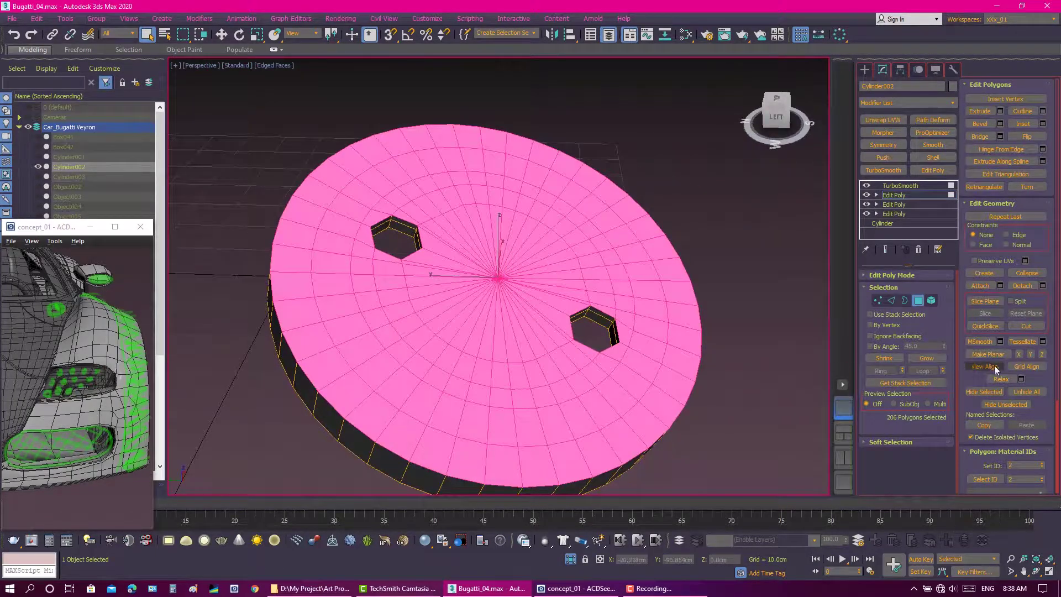
Convert the selection to vertices and scale them, then view the deselected smoothed disc.
{"action": "middle_click_drag", "start_coordinate": [764, 255], "coordinate": [715, 294], "text": "alt"}
{"action": "right_click", "coordinate": [542, 307]}
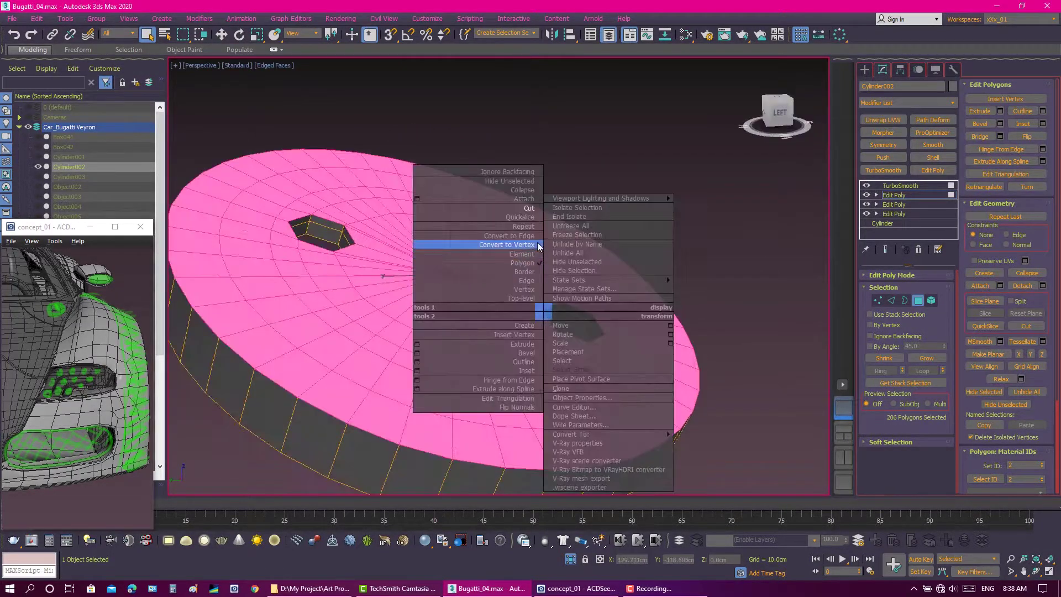
{"action": "left_click", "coordinate": [475, 246]}
{"action": "key", "text": "r"}
{"action": "right_click", "coordinate": [449, 273]}
{"action": "left_click", "coordinate": [475, 251]}
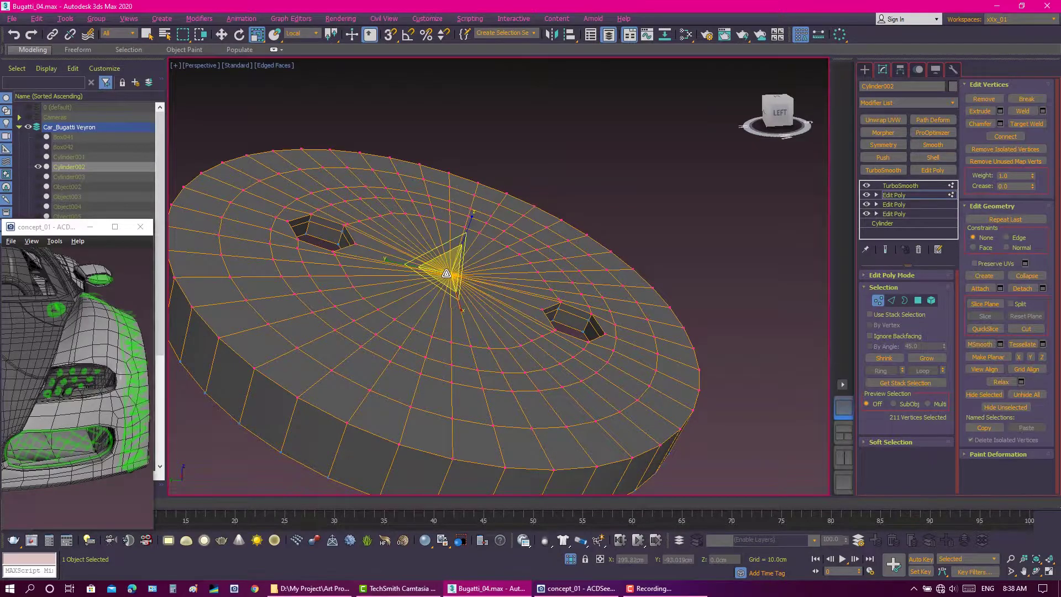
{"action": "scroll", "coordinate": [444, 287], "scroll_direction": "down", "scroll_amount": 3}
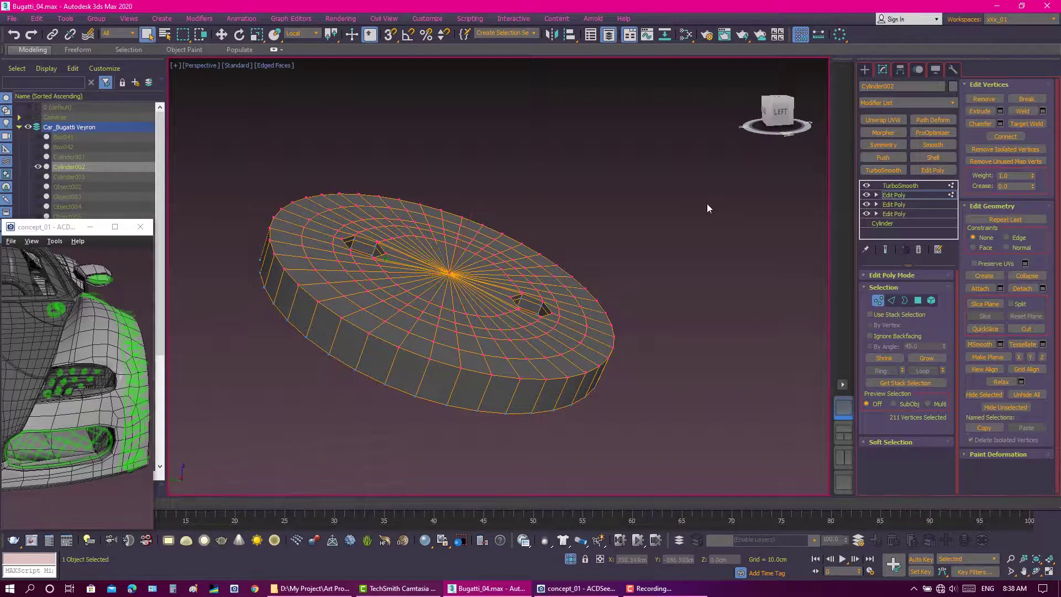
{"action": "left_click", "coordinate": [768, 273]}
{"action": "key", "text": "F4"}
{"action": "mouse_move", "coordinate": [768, 273]}
{"action": "middle_mouse_down", "text": "alt"}
{"action": "mouse_move", "coordinate": [652, 244]}
{"action": "mouse_move", "coordinate": [555, 262]}
{"action": "middle_mouse_up", "text": "alt"}
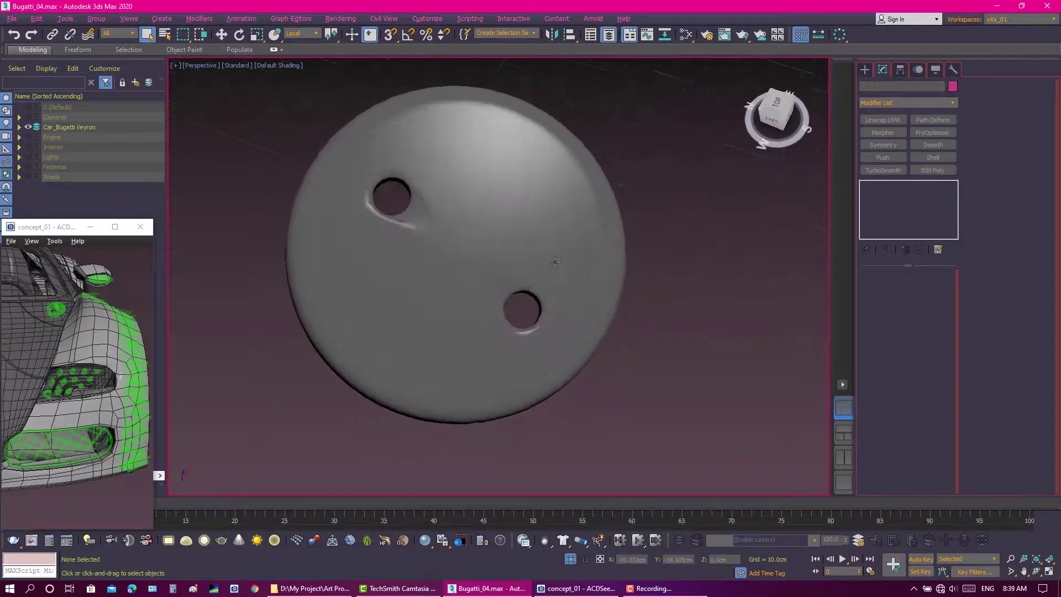
Connect the 42 radial edges to add two new edge rings around the disc's centre.
{"action": "key", "text": "F4"}
{"action": "left_click", "coordinate": [599, 196]}
{"action": "scroll", "coordinate": [583, 189], "scroll_direction": "up", "scroll_amount": 3}
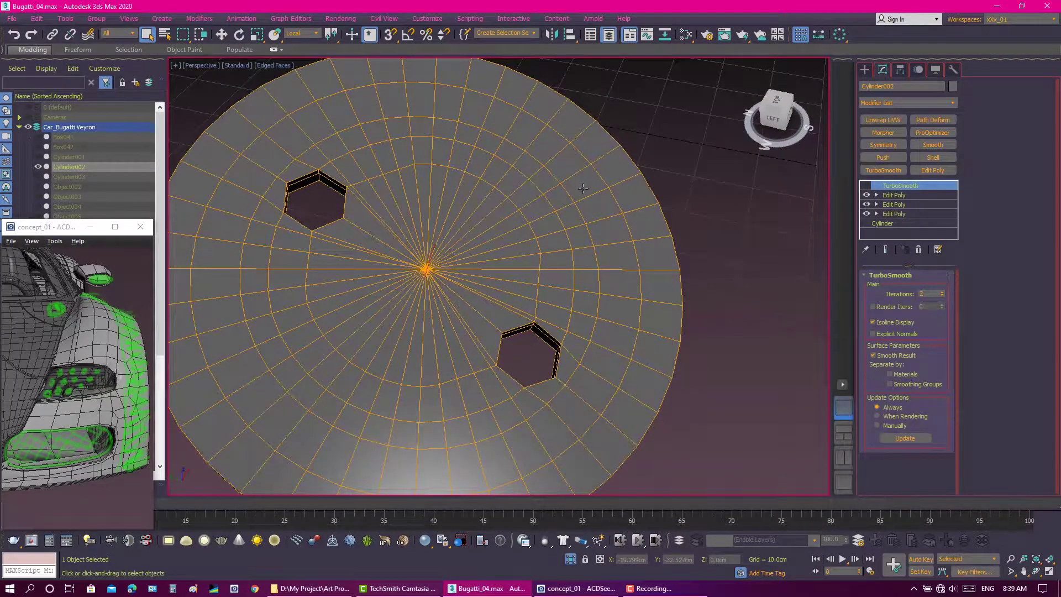
{"action": "middle_click_drag", "start_coordinate": [552, 266], "coordinate": [530, 298], "text": "alt"}
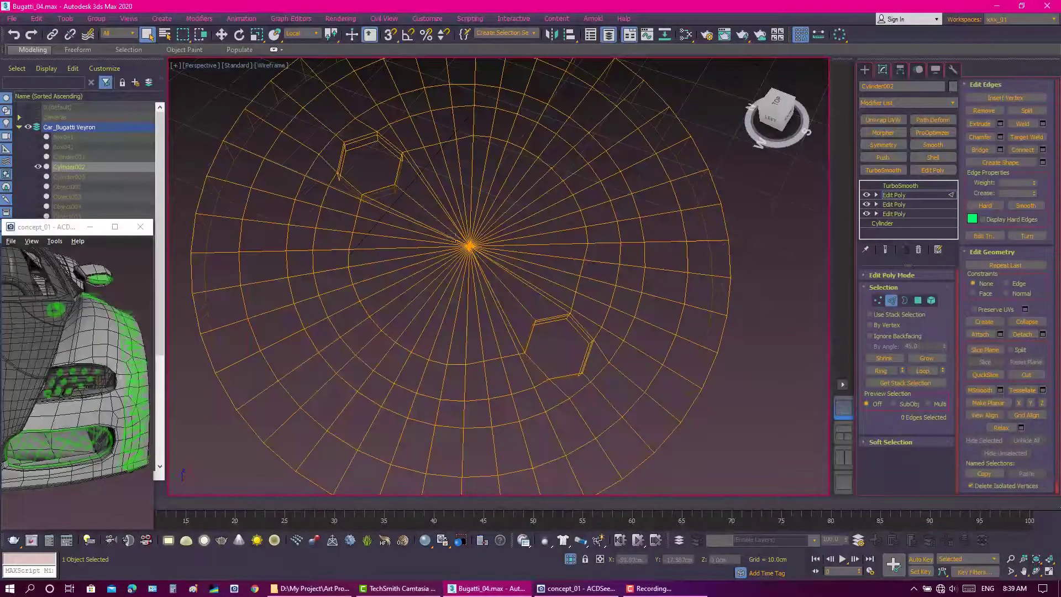
{"action": "key", "text": "ctrl+shift+e"}
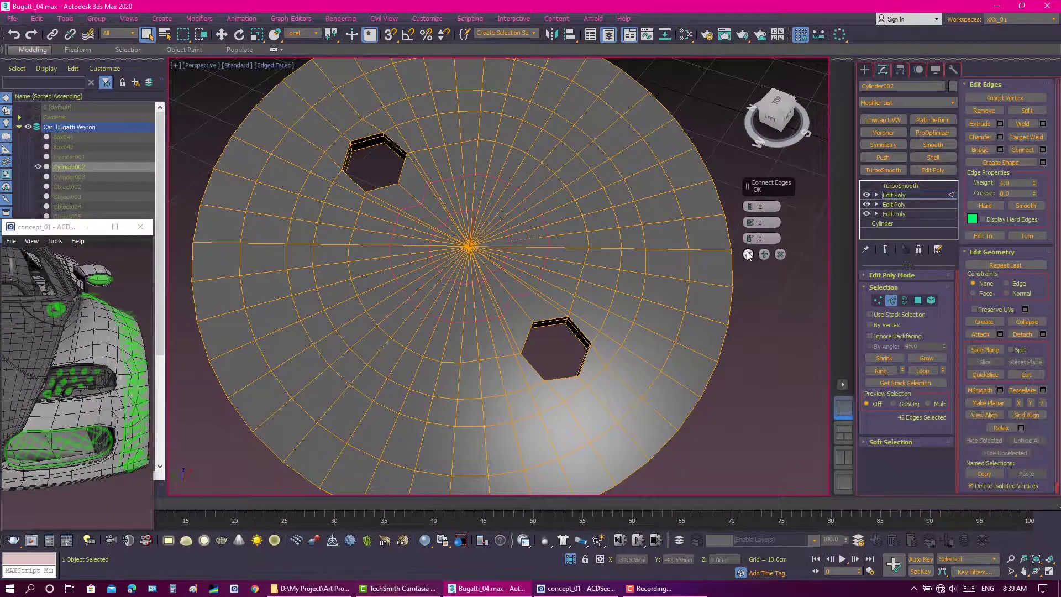
{"action": "left_click", "coordinate": [747, 254]}
{"action": "middle_click_drag", "start_coordinate": [741, 249], "coordinate": [710, 234], "text": "alt"}
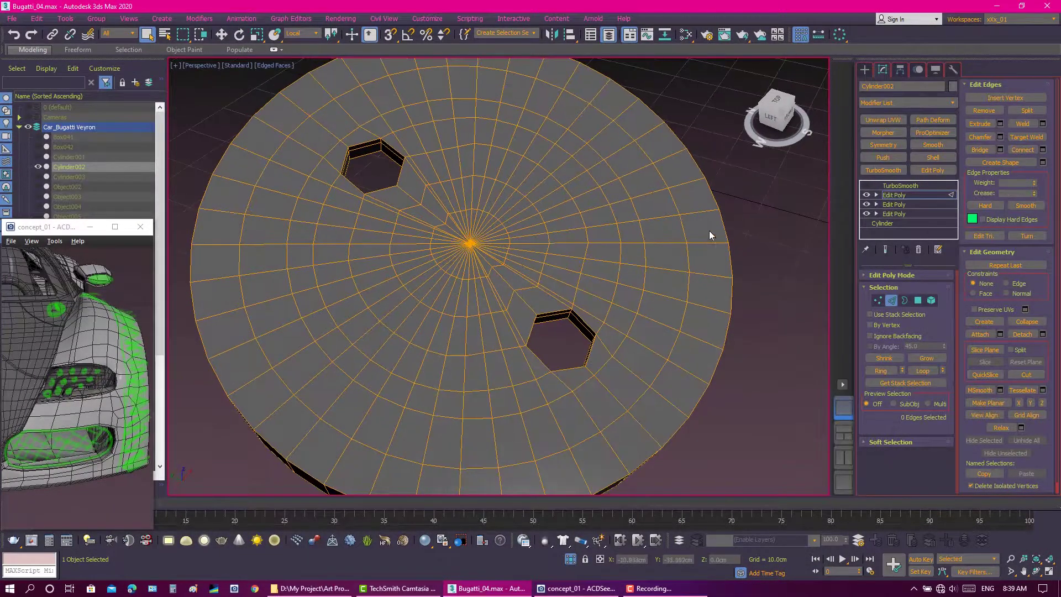
{"action": "left_click", "coordinate": [607, 348], "text": "shift"}
{"action": "right_click", "coordinate": [613, 326]}
{"action": "left_click", "coordinate": [740, 190]}
{"action": "double_click", "coordinate": [364, 243]}
Check the TurboSmoothed disc with and without edged faces.
{"action": "left_click", "coordinate": [900, 185]}
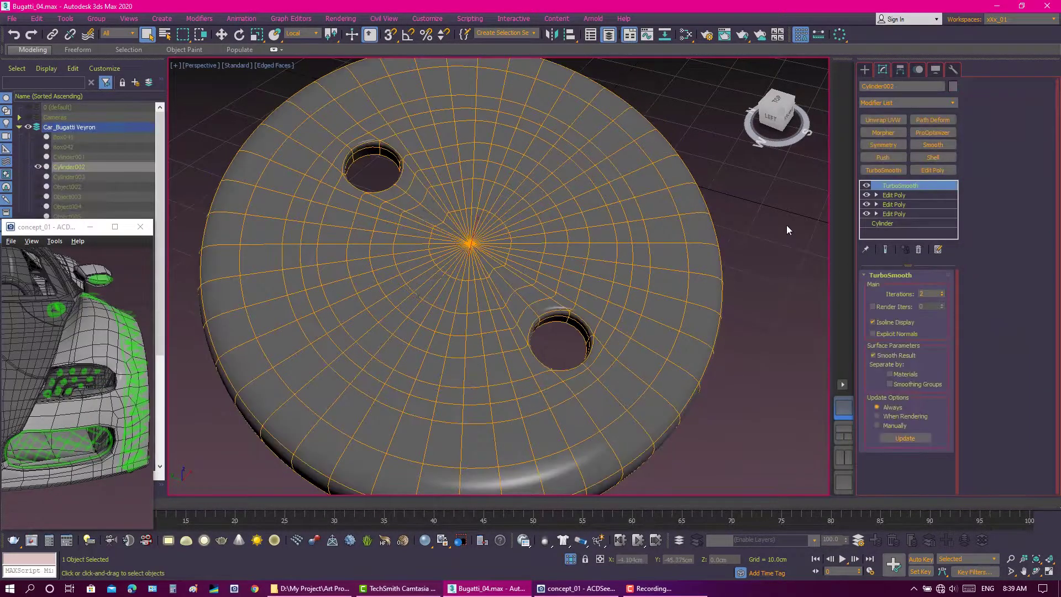
{"action": "scroll", "coordinate": [639, 306], "scroll_direction": "down", "scroll_amount": 5}
{"action": "key", "text": "F4"}
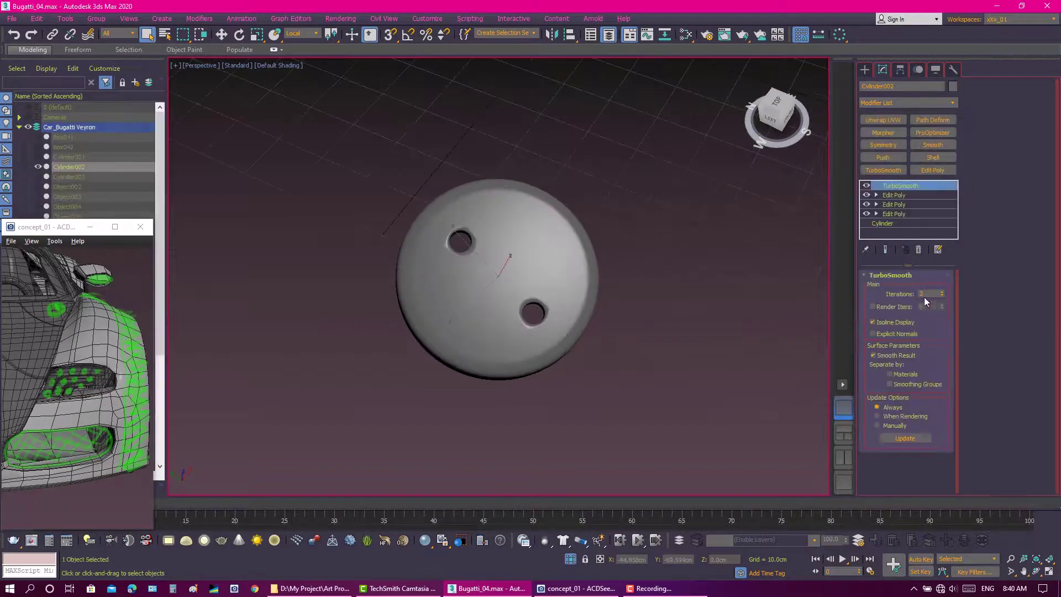
{"action": "left_click", "coordinate": [663, 248]}
{"action": "key", "text": "F4"}
{"action": "scroll", "coordinate": [643, 254], "scroll_direction": "up", "scroll_amount": 3}
Add a new Edit Poly modifier below TurboSmooth on the disc.
{"action": "left_click", "coordinate": [635, 254]}
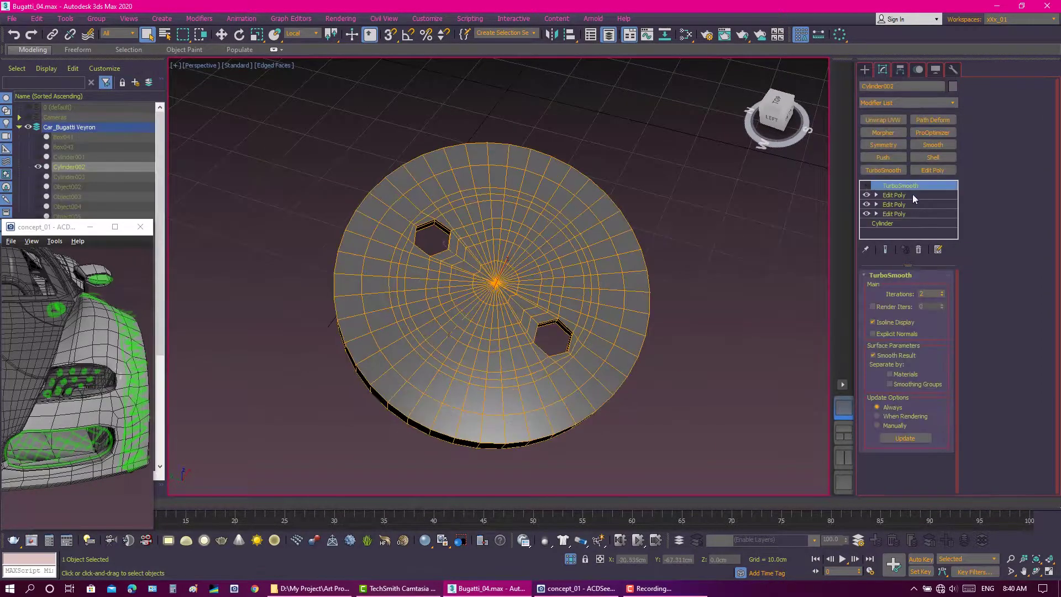
{"action": "right_click", "coordinate": [911, 195]}
{"action": "left_click", "coordinate": [970, 299]}
{"action": "left_click", "coordinate": [932, 175]}
{"action": "left_click", "coordinate": [900, 186]}
{"action": "scroll", "coordinate": [559, 243], "scroll_direction": "up", "scroll_amount": 3}
{"action": "middle_click_drag", "start_coordinate": [559, 243], "coordinate": [643, 261], "text": "alt"}
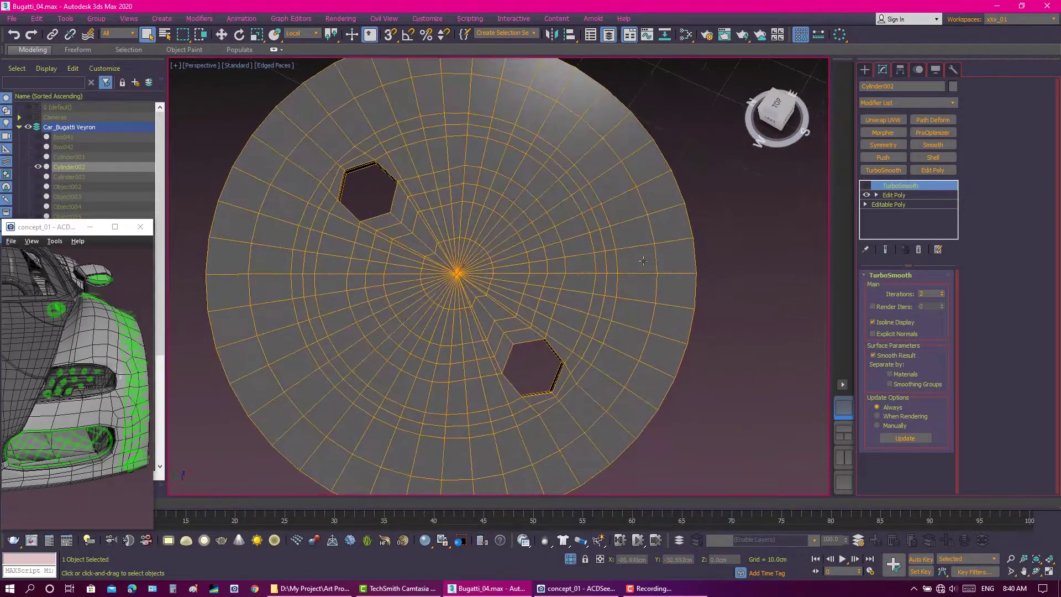
In Edit Poly edge mode, toggle Show End Result to confirm the holes smooth round.
{"action": "left_click", "coordinate": [893, 195]}
{"action": "left_click", "coordinate": [891, 300]}
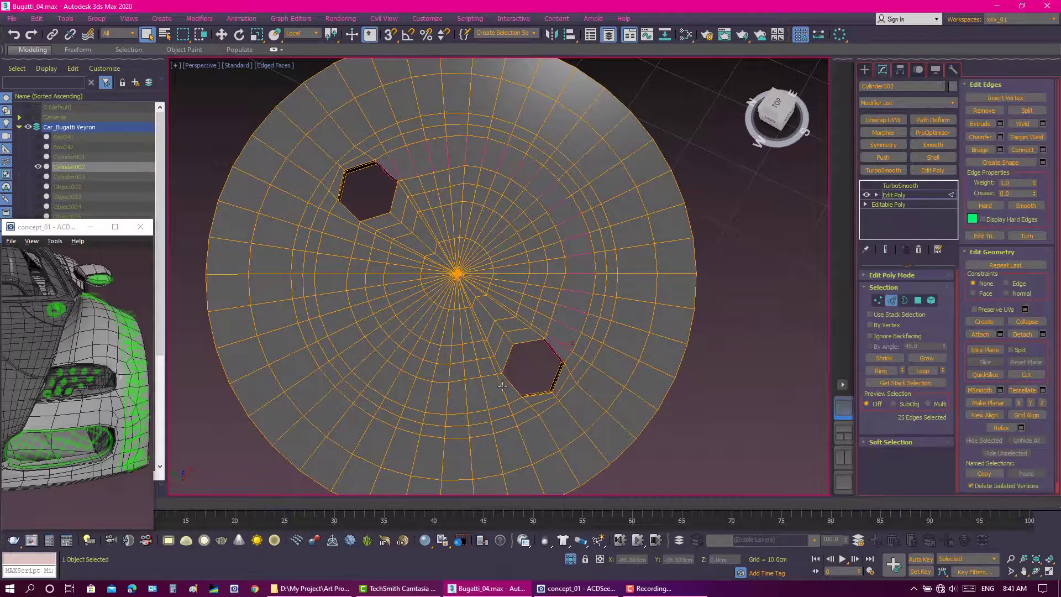
{"action": "left_click", "coordinate": [749, 255]}
{"action": "left_click", "coordinate": [884, 249]}
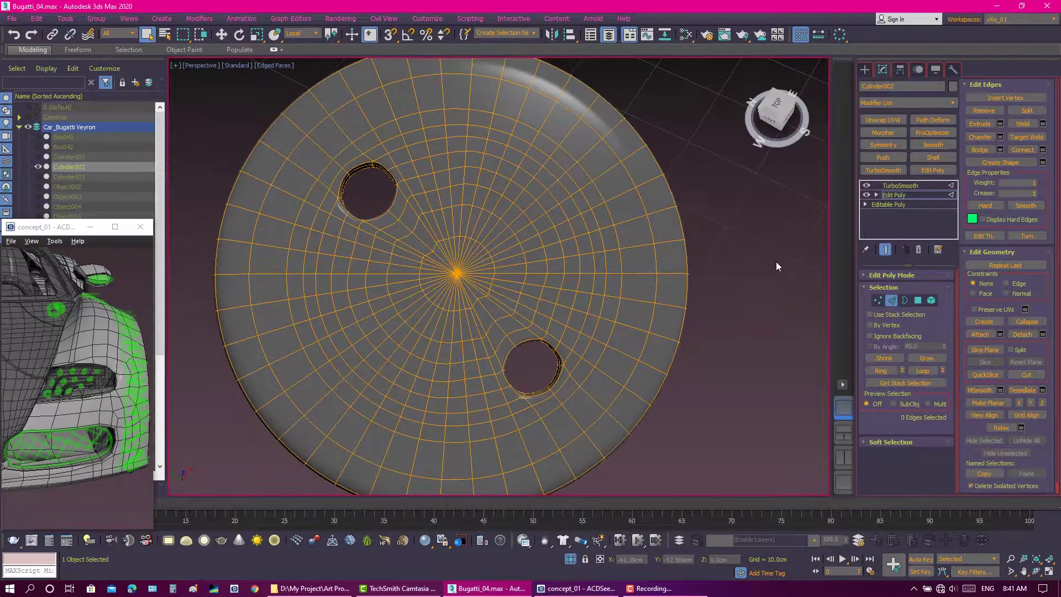
{"action": "key", "text": "F4"}
{"action": "left_click", "coordinate": [885, 250]}
{"action": "key", "text": "F4"}
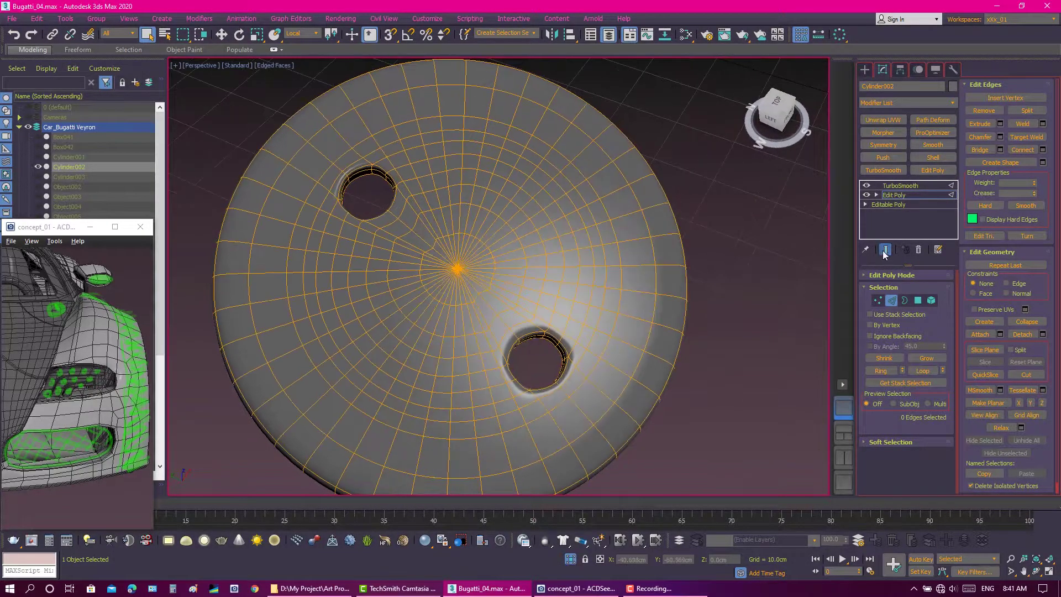
Turn TurboSmooth off, return to Edit Poly, and orbit down to the disc's rim side.
{"action": "left_click", "coordinate": [895, 185]}
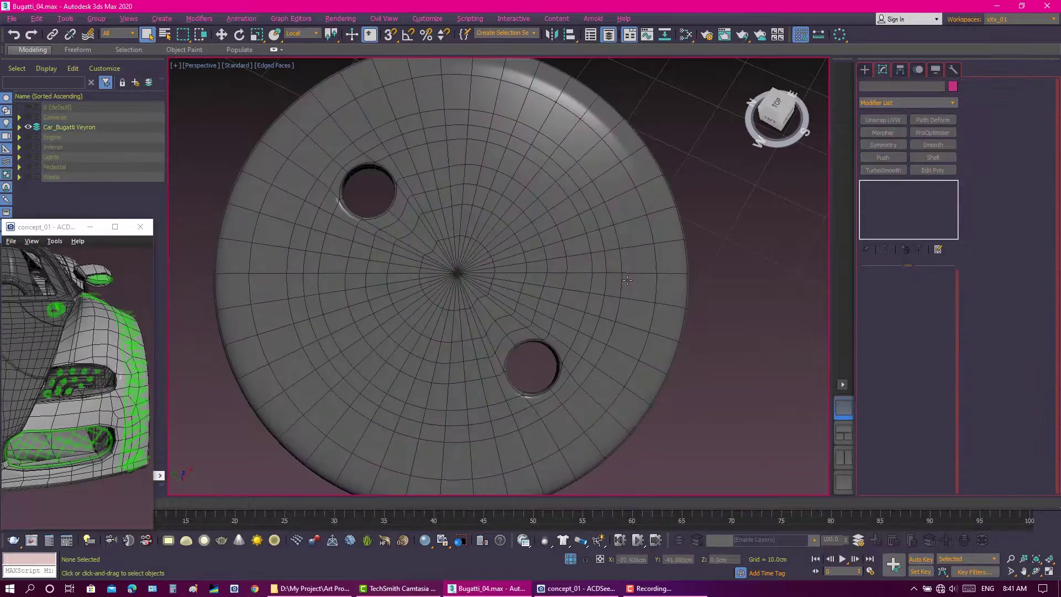
{"action": "left_click", "coordinate": [867, 186]}
{"action": "left_click", "coordinate": [894, 195]}
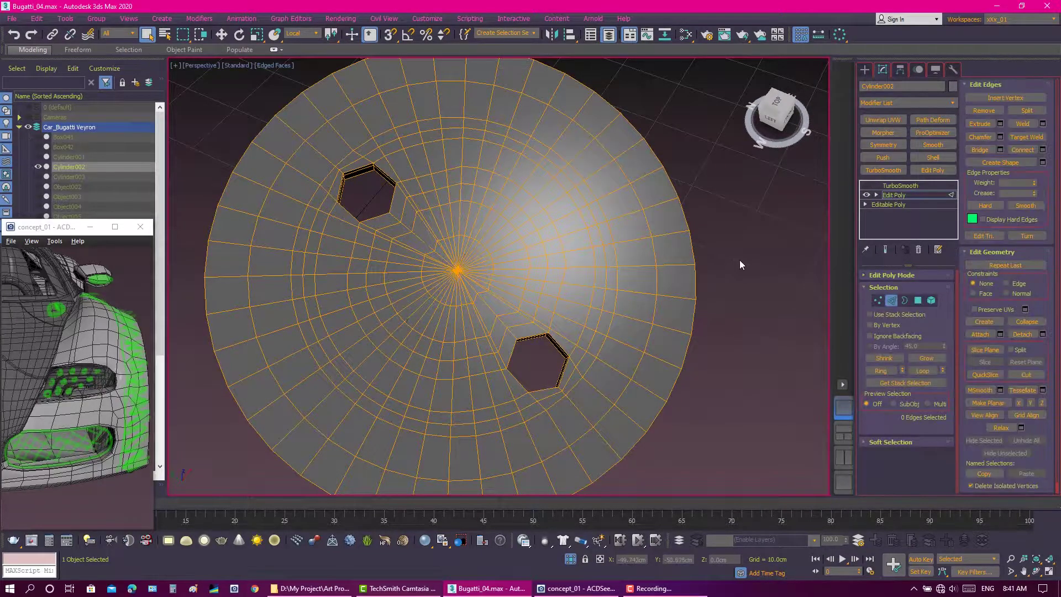
{"action": "mouse_move", "coordinate": [739, 260]}
{"action": "middle_mouse_down", "text": "alt"}
{"action": "mouse_move", "coordinate": [667, 243]}
{"action": "mouse_move", "coordinate": [530, 353]}
{"action": "middle_mouse_up", "text": "alt"}
Try a Connect on the rim edge ring, preview it with smoothing, then cancel.
{"action": "left_click", "coordinate": [529, 353]}
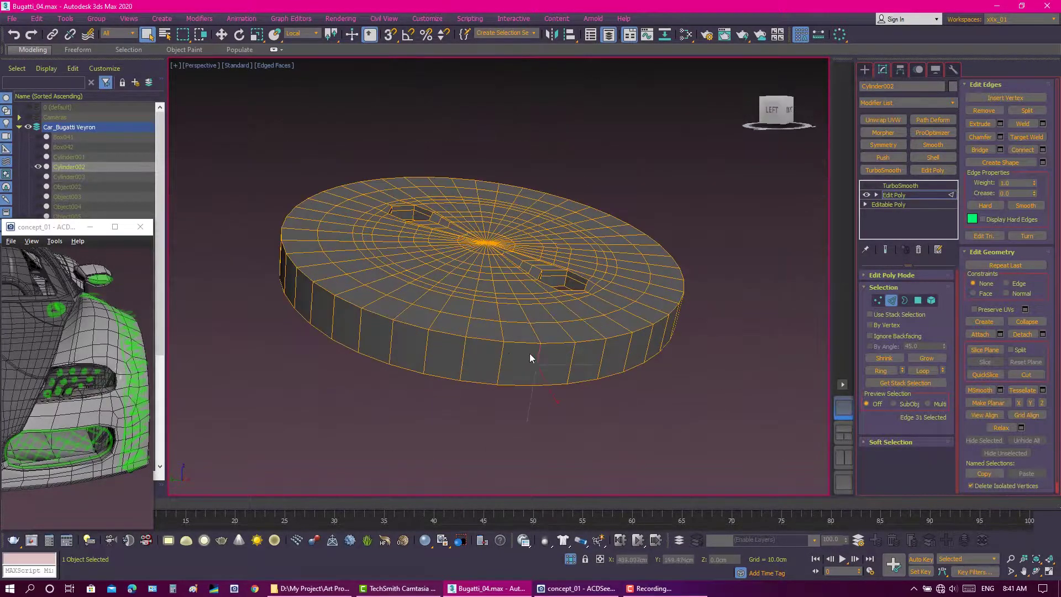
{"action": "right_click", "coordinate": [497, 345]}
{"action": "left_click", "coordinate": [374, 387]}
{"action": "left_click_drag", "start_coordinate": [751, 238], "coordinate": [751, 233]}
{"action": "left_click", "coordinate": [866, 186]}
{"action": "left_click", "coordinate": [885, 249]}
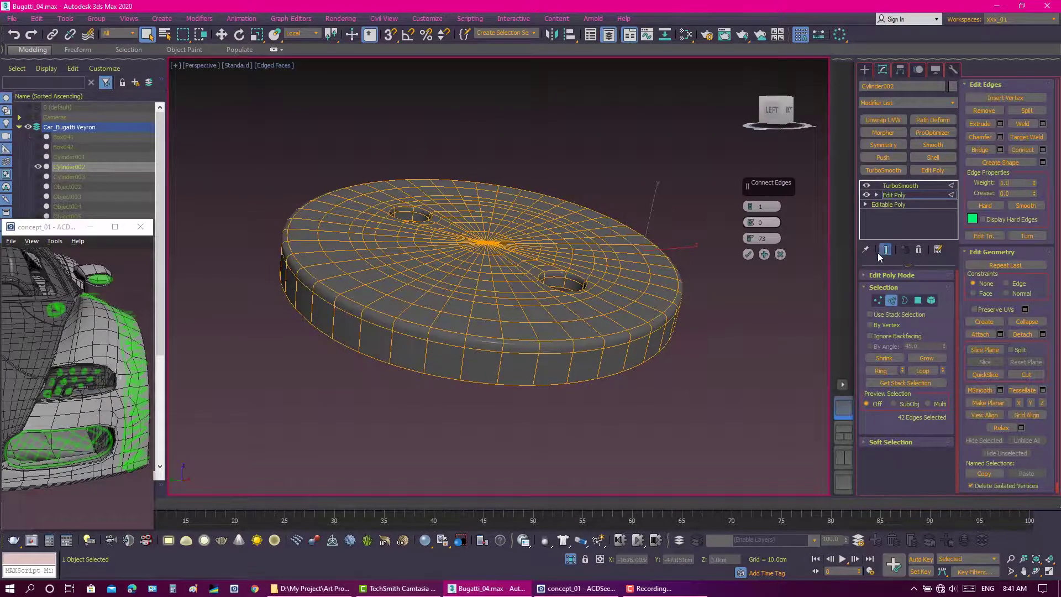
{"action": "left_click", "coordinate": [884, 249]}
{"action": "left_click", "coordinate": [748, 254]}
{"action": "left_click", "coordinate": [636, 285]}
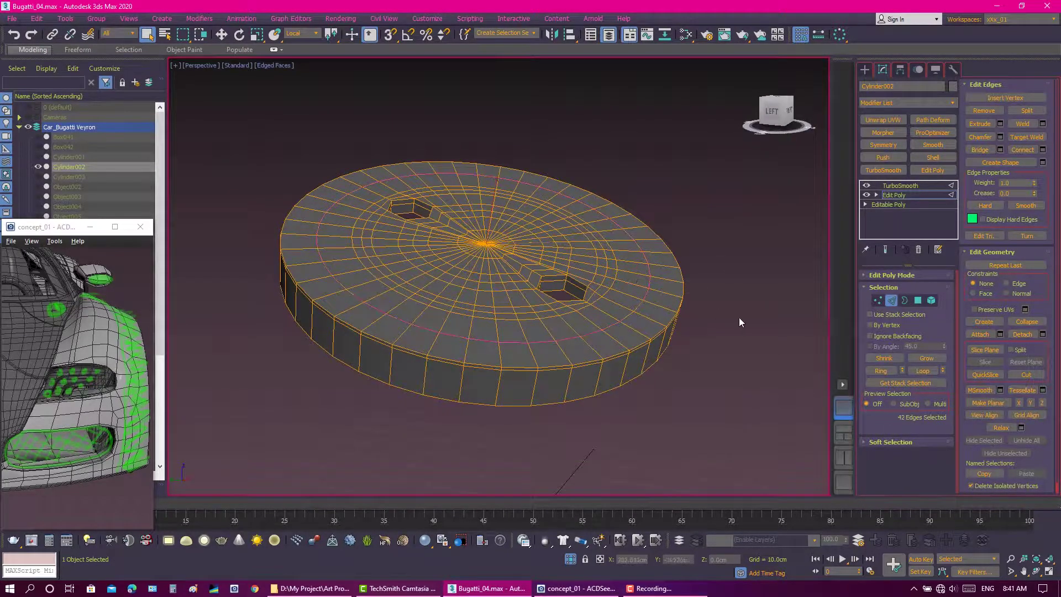
Reselect the 42-edge ring and connect it with 3 concentric edge rings.
{"action": "key", "text": "ctrl+z"}
{"action": "right_click", "coordinate": [652, 296]}
{"action": "left_click", "coordinate": [529, 336]}
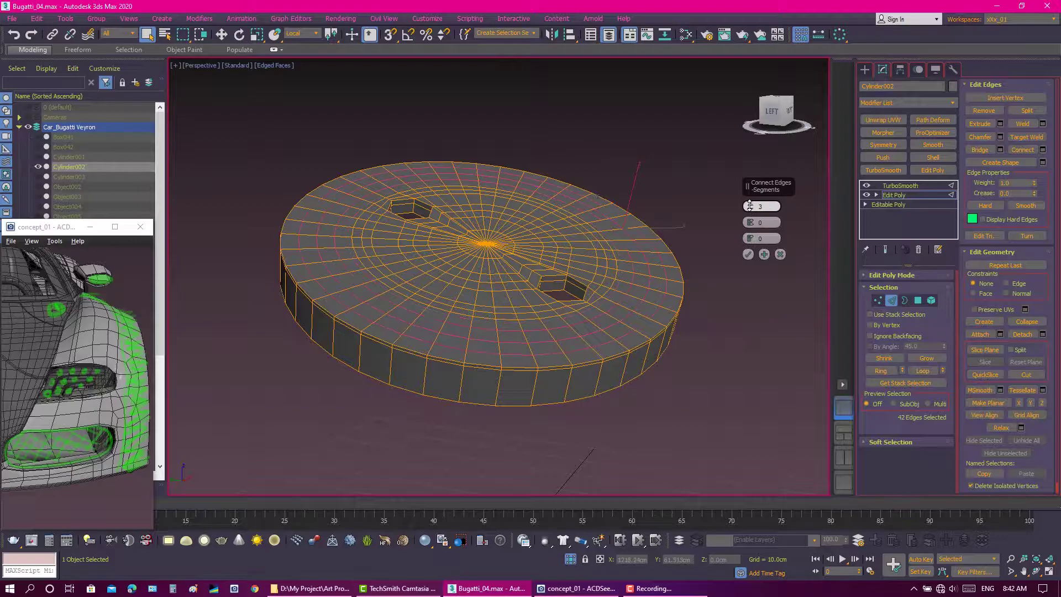
{"action": "left_click", "coordinate": [746, 255]}
Extrude the new rings into shallow grooves about -0.02cm deep.
{"action": "right_click", "coordinate": [743, 260]}
{"action": "left_click", "coordinate": [680, 312]}
{"action": "left_click_drag", "start_coordinate": [750, 206], "coordinate": [750, 221]}
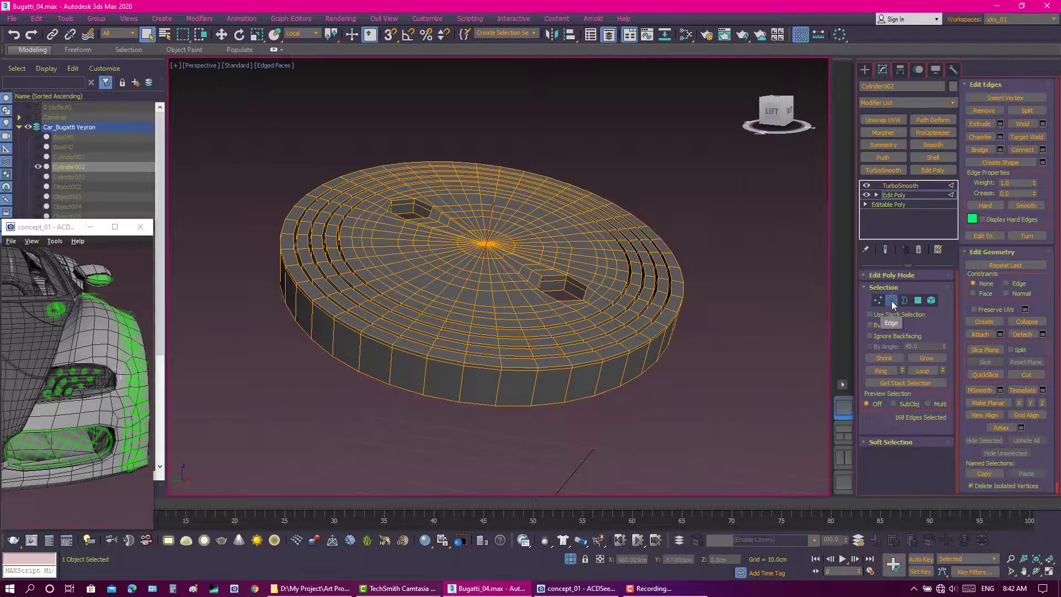
{"action": "middle_click_drag", "start_coordinate": [804, 266], "coordinate": [655, 285], "text": "alt"}
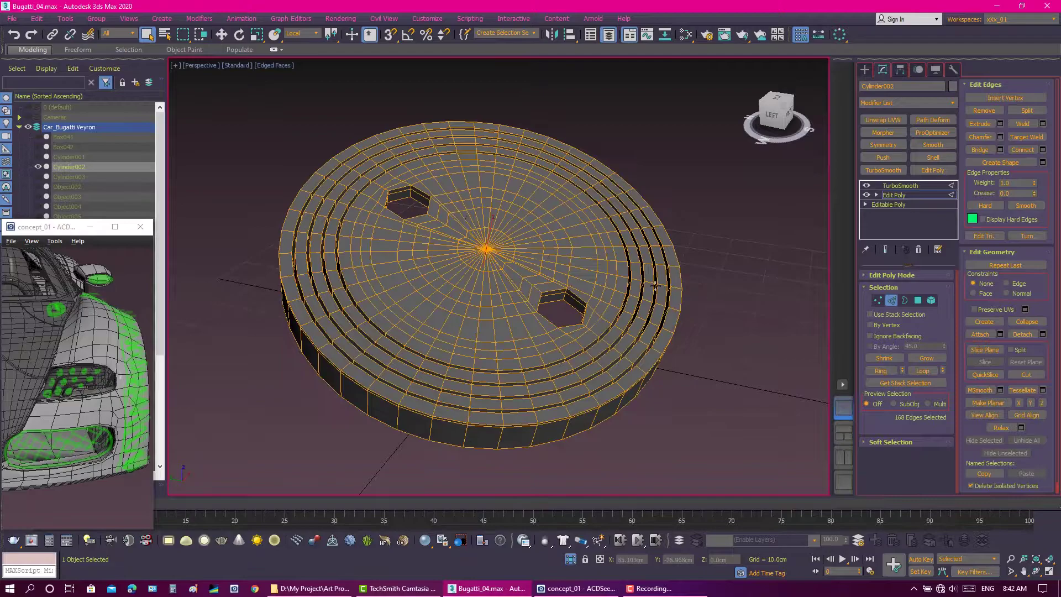
{"action": "scroll", "coordinate": [655, 286], "scroll_direction": "up", "scroll_amount": 3}
{"action": "right_click", "coordinate": [652, 283]}
{"action": "left_click", "coordinate": [644, 338]}
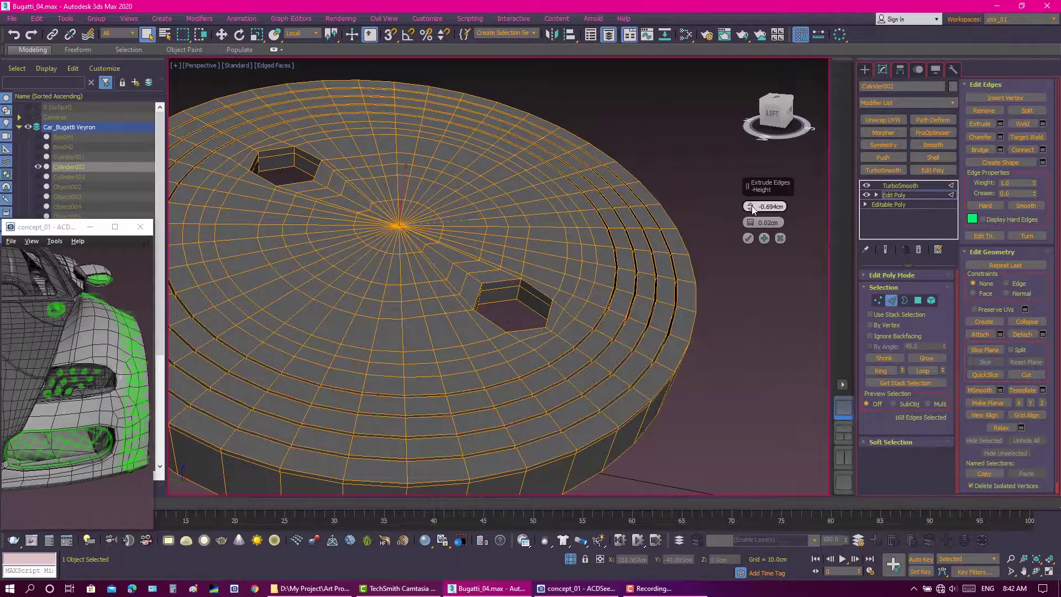
{"action": "left_click_drag", "start_coordinate": [752, 209], "coordinate": [749, 207]}
{"action": "left_click", "coordinate": [748, 238]}
Check the grooves from a top-down view without wireframe, then add another Edit Poly modifier.
{"action": "key", "text": "F4"}
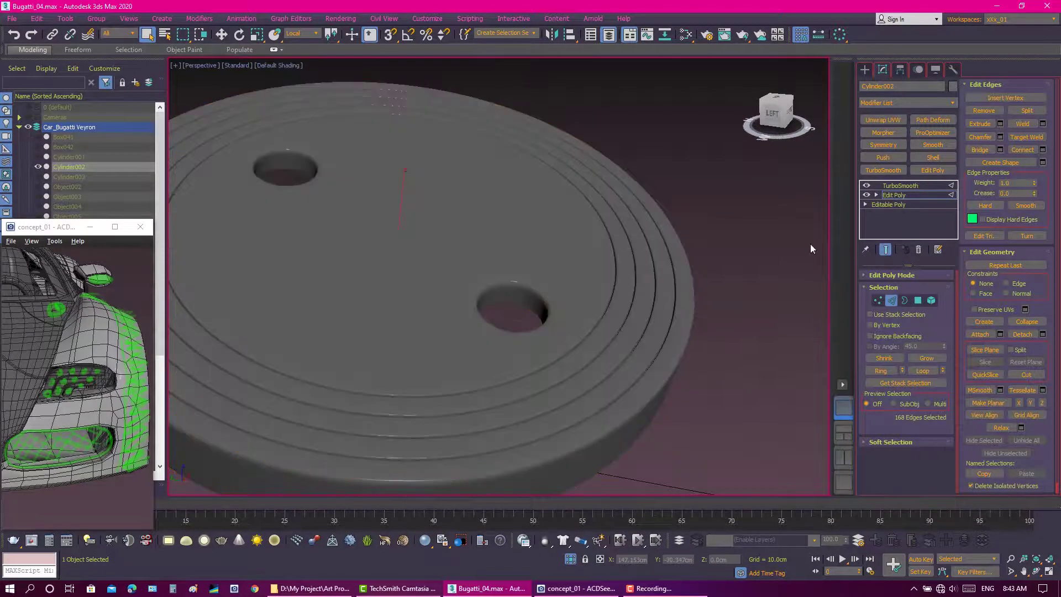
{"action": "scroll", "coordinate": [809, 243], "scroll_direction": "down", "scroll_amount": 5}
{"action": "left_click", "coordinate": [694, 253]}
{"action": "mouse_move", "coordinate": [695, 253]}
{"action": "middle_mouse_down", "text": "alt"}
{"action": "mouse_move", "coordinate": [550, 240]}
{"action": "mouse_move", "coordinate": [550, 221]}
{"action": "middle_mouse_up", "text": "alt"}
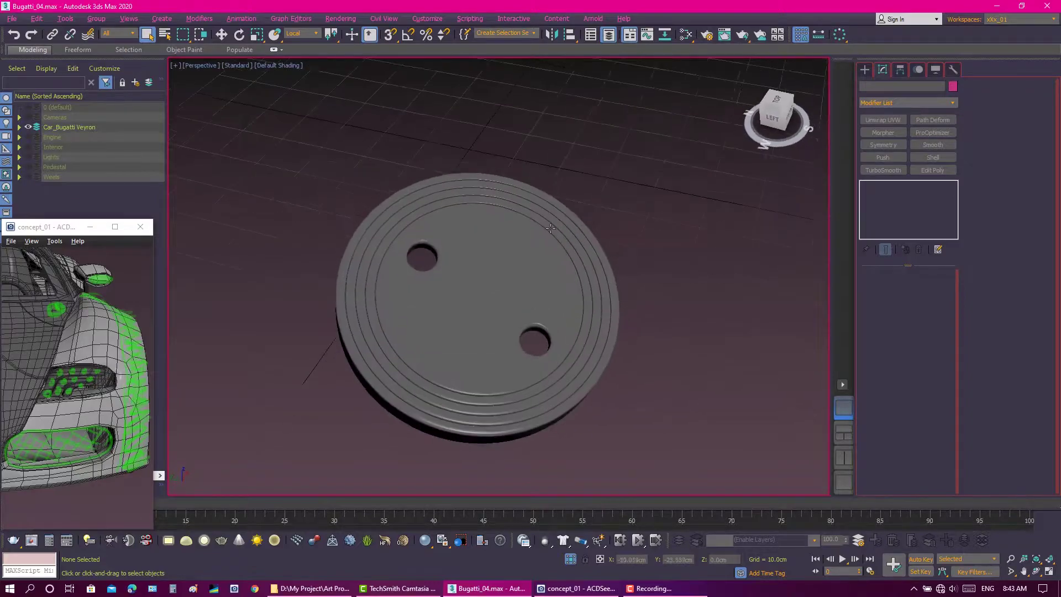
{"action": "left_click", "coordinate": [550, 221]}
{"action": "key", "text": "F4"}
{"action": "left_click", "coordinate": [924, 195]}
{"action": "left_click", "coordinate": [932, 170]}
Switch to Edge mode, orbit to a top view of the disc and clear the selection.
{"action": "key", "text": "2"}
{"action": "scroll", "coordinate": [569, 290], "scroll_direction": "up", "scroll_amount": 5}
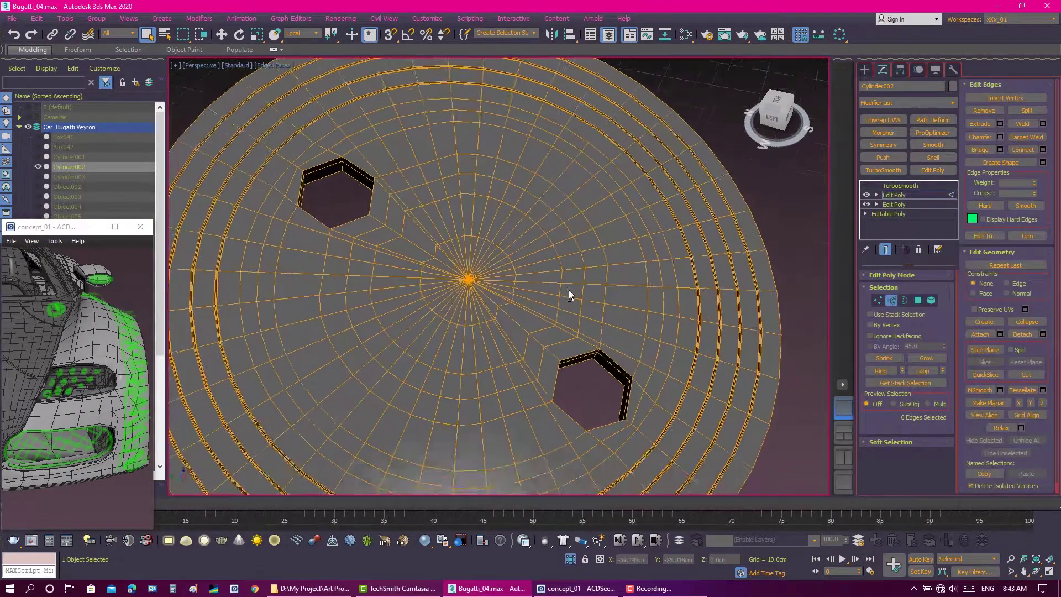
{"action": "middle_click_drag", "start_coordinate": [568, 289], "coordinate": [428, 234], "text": "alt"}
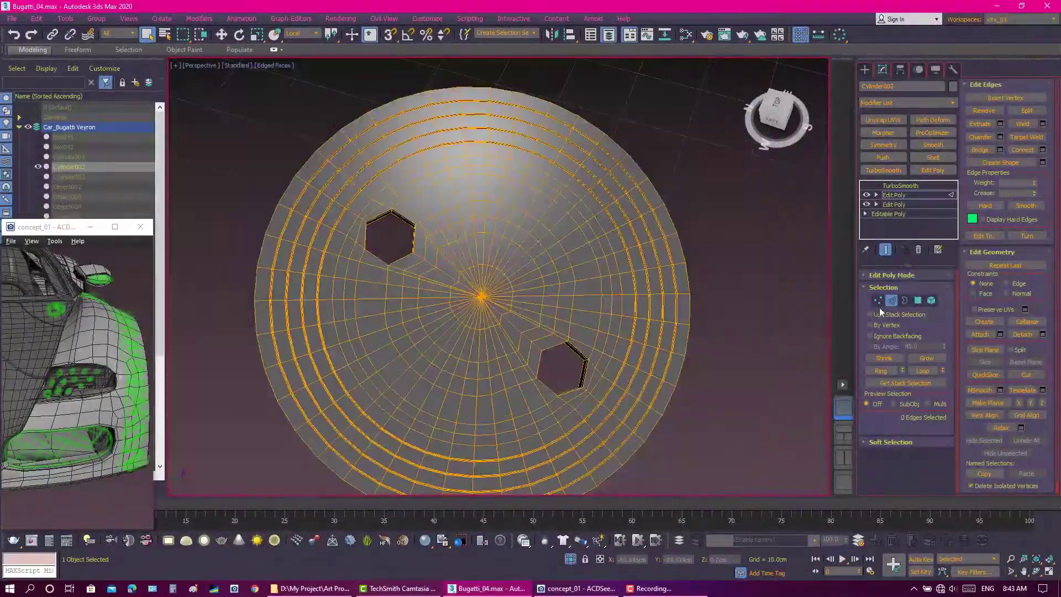
{"action": "left_click", "coordinate": [777, 307]}
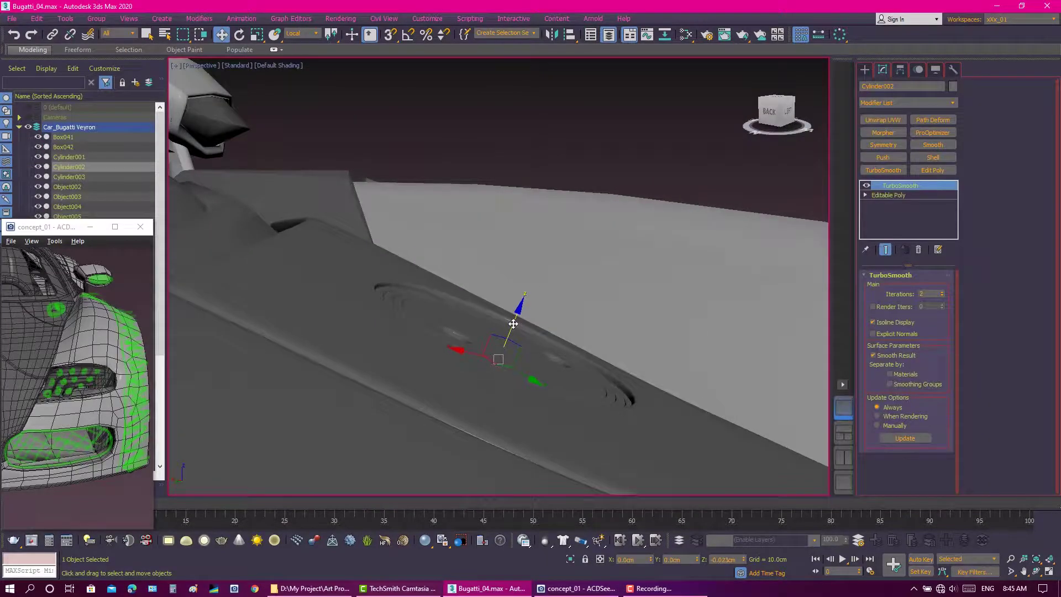
Deselect the disc, orbit out to the whole car with wireframe on, and select the hood panel.
{"action": "right_click", "coordinate": [516, 321]}
{"action": "left_click", "coordinate": [562, 273]}
{"action": "mouse_move", "coordinate": [531, 303]}
{"action": "middle_mouse_down", "text": "alt"}
{"action": "mouse_move", "coordinate": [517, 299]}
{"action": "mouse_move", "coordinate": [513, 326]}
{"action": "mouse_move", "coordinate": [497, 338]}
{"action": "middle_mouse_up", "text": "alt"}
{"action": "key", "text": "F4"}
{"action": "scroll", "coordinate": [512, 345], "scroll_direction": "up", "scroll_amount": 5}
{"action": "left_click", "coordinate": [618, 330]}
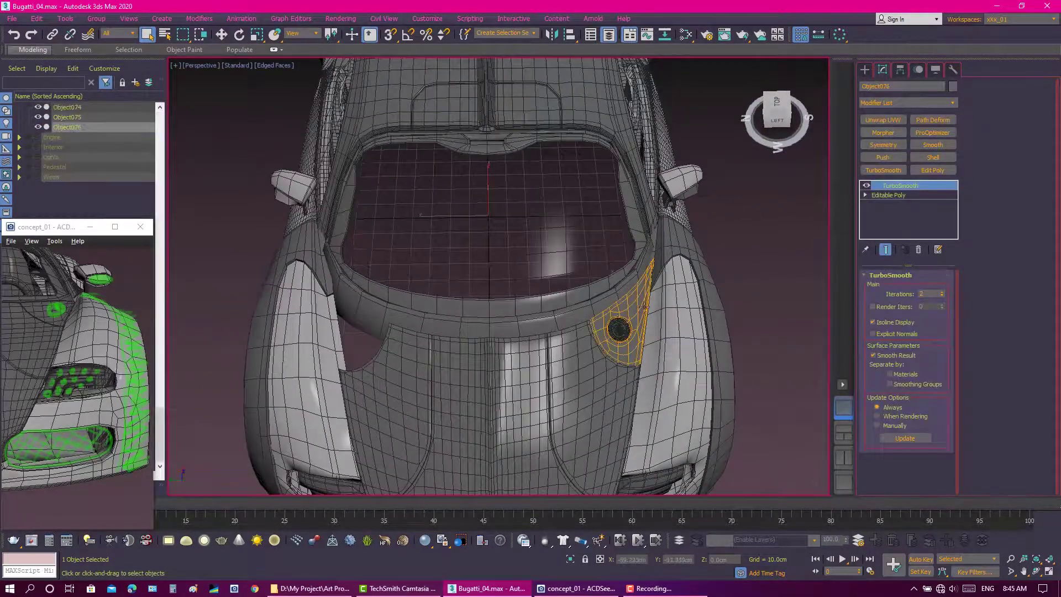
{"action": "left_click", "coordinate": [497, 386]}
{"action": "right_click", "coordinate": [906, 188]}
{"action": "key", "text": "Escape"}
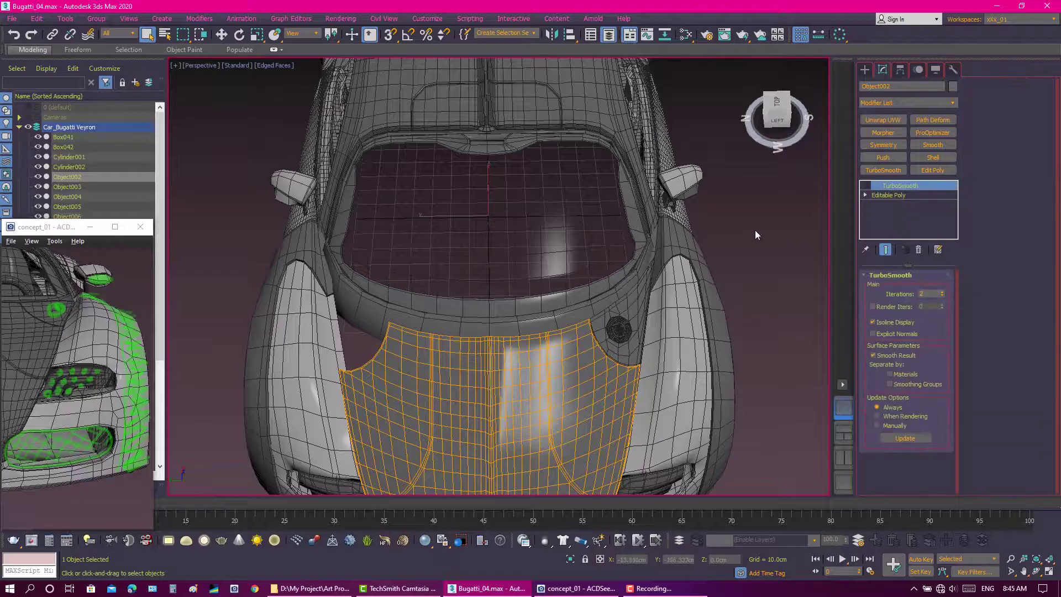
Mirror a copy of the right-side disc to the hood's left side.
{"action": "left_click", "coordinate": [617, 329]}
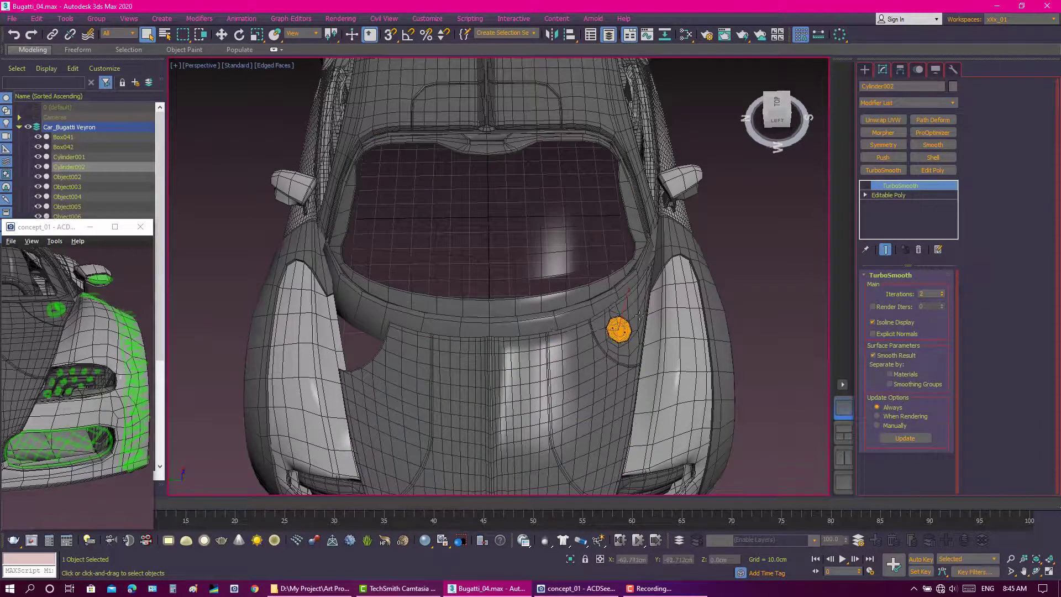
{"action": "left_click", "coordinate": [551, 35]}
{"action": "left_click", "coordinate": [504, 362]}
{"action": "left_click", "coordinate": [486, 398]}
{"action": "left_click", "coordinate": [889, 195]}
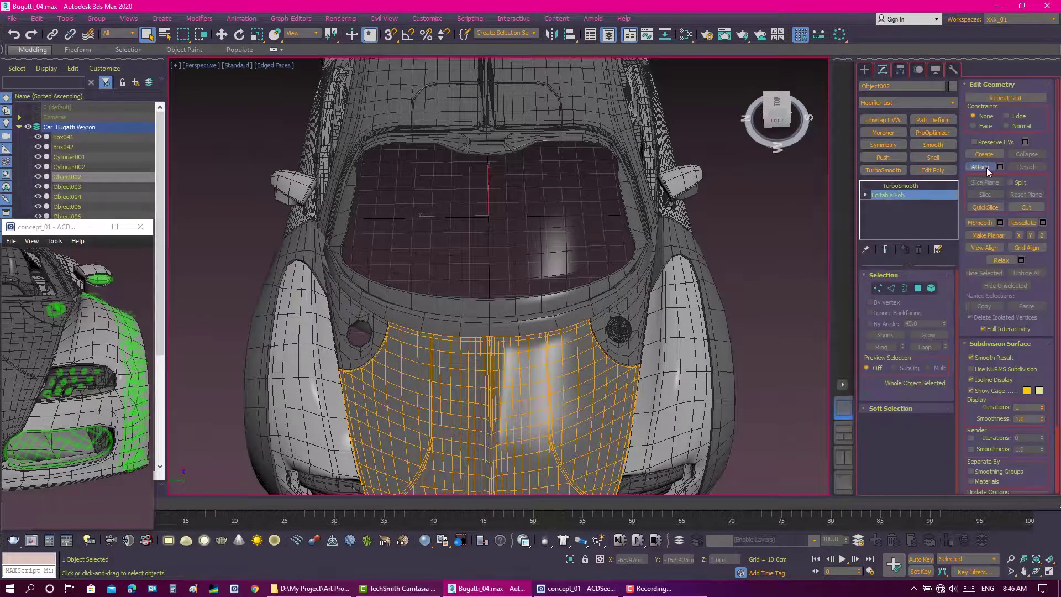
Select the right-side disc with Move, then orbit to a three-quarter view of the car.
{"action": "key", "text": "w"}
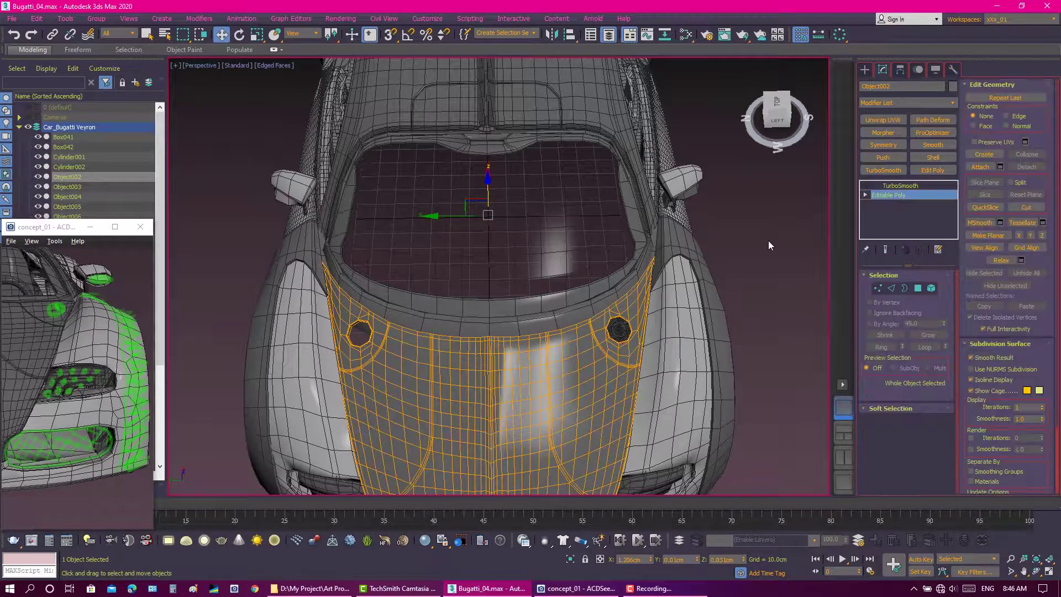
{"action": "left_click", "coordinate": [615, 330]}
{"action": "scroll", "coordinate": [554, 298], "scroll_direction": "down", "scroll_amount": 5}
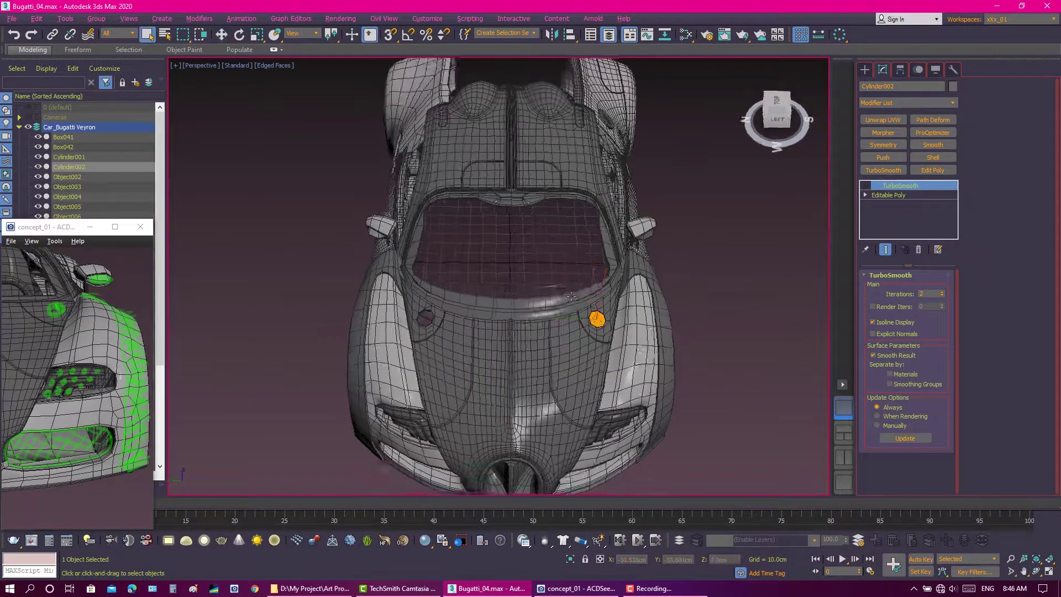
{"action": "middle_click_drag", "start_coordinate": [554, 298], "coordinate": [740, 320], "text": "alt"}
{"action": "key", "text": "q"}
{"action": "left_click", "coordinate": [741, 320]}
{"action": "scroll", "coordinate": [540, 307], "scroll_direction": "up", "scroll_amount": 3}
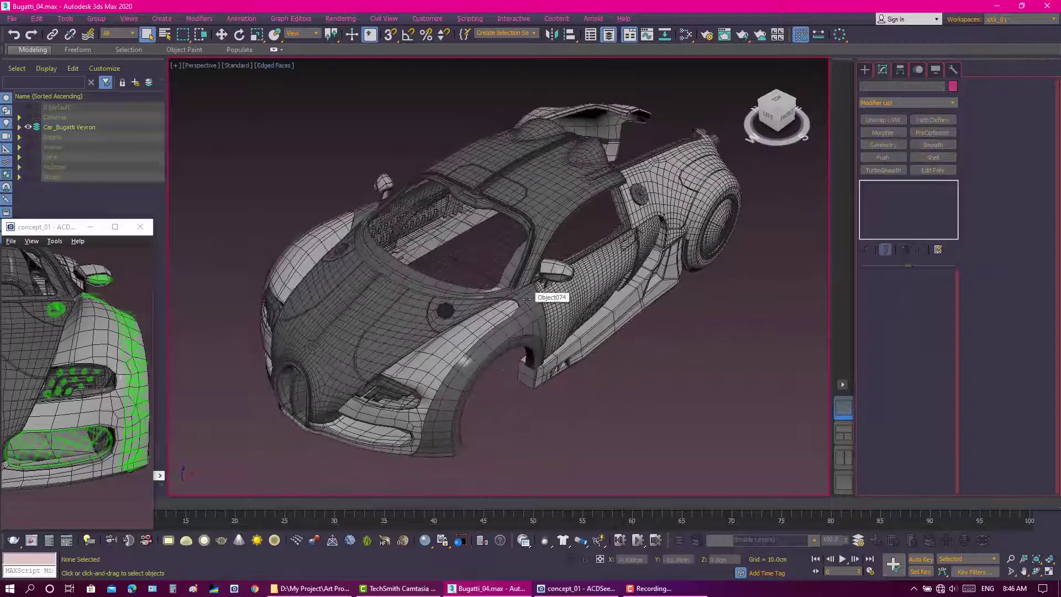